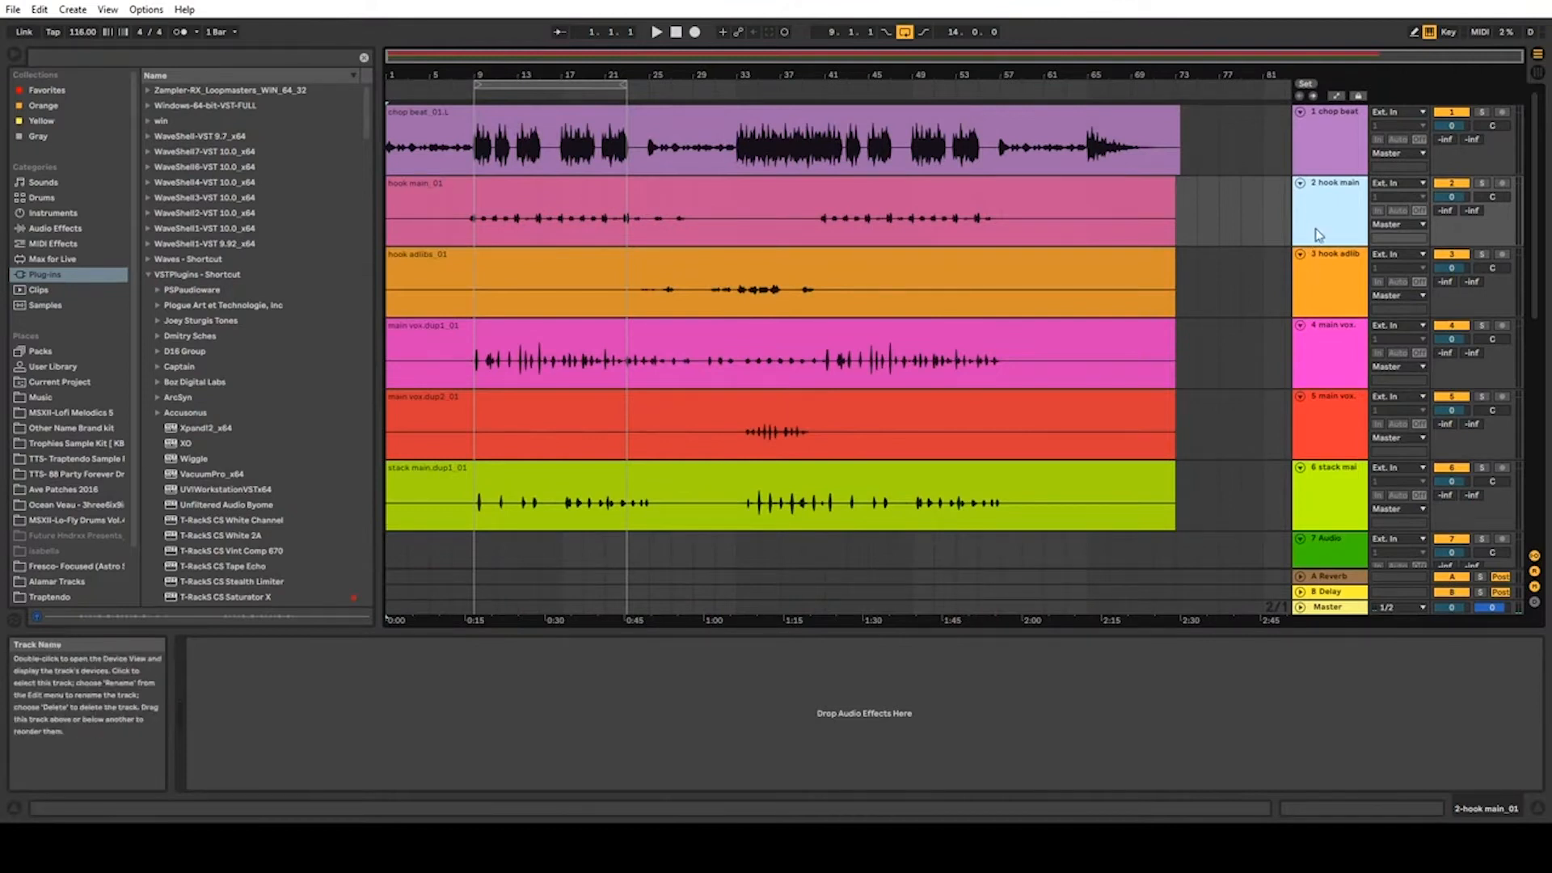
# Step: Add the hook adlib, both main vox and the stack main tracks to the track selection alongside hook main
pyautogui.keyDown('ctrl'); pyautogui.click(1321, 284); pyautogui.keyUp('ctrl')
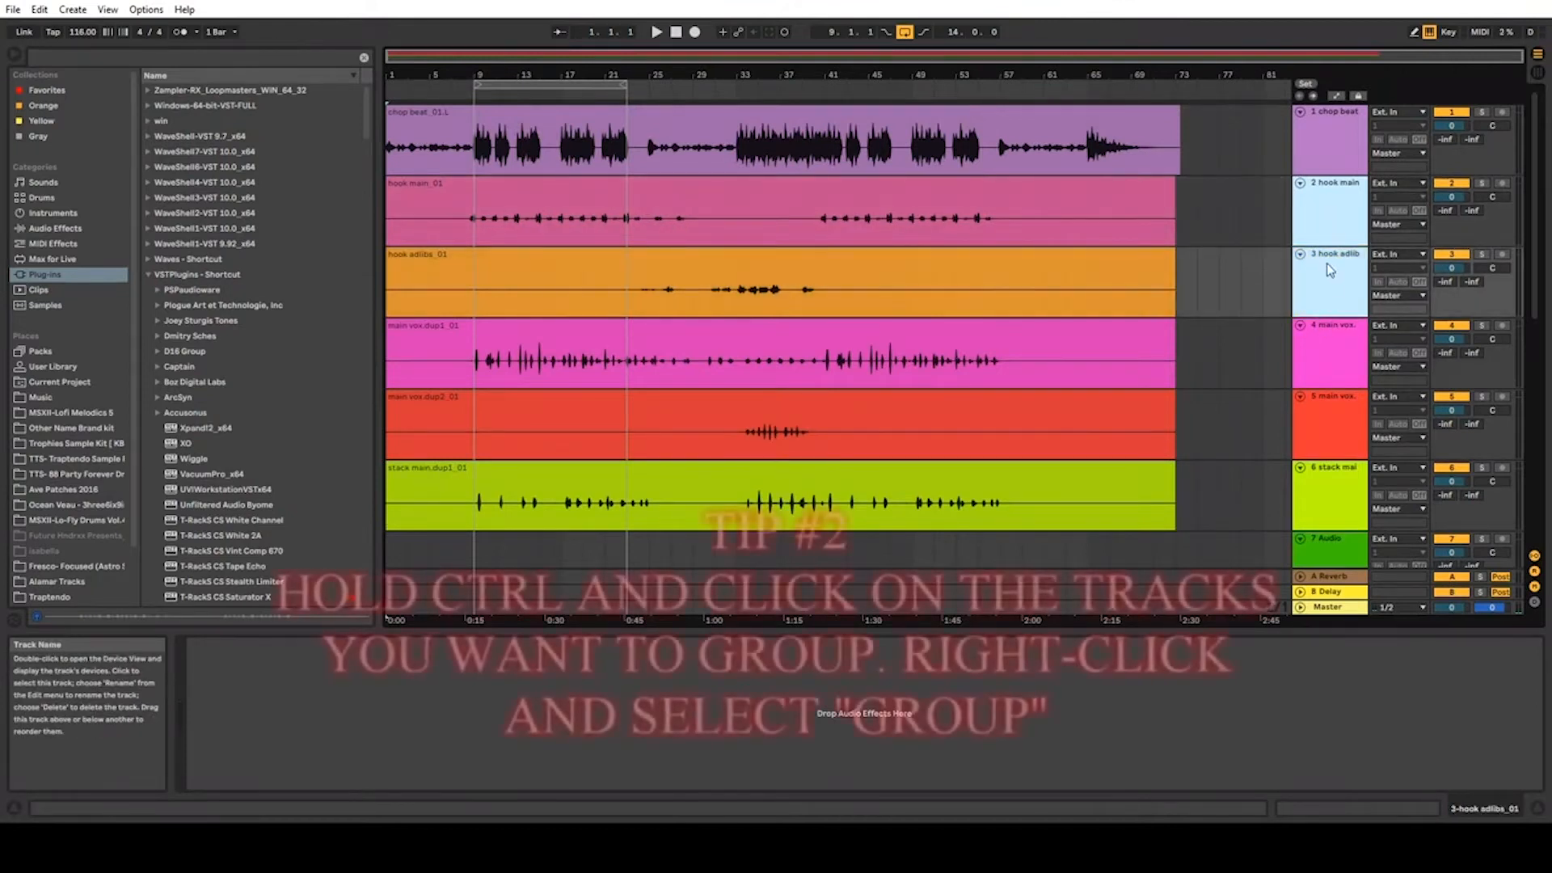
pyautogui.keyDown('ctrl'); pyautogui.click(1342, 368); pyautogui.keyUp('ctrl')
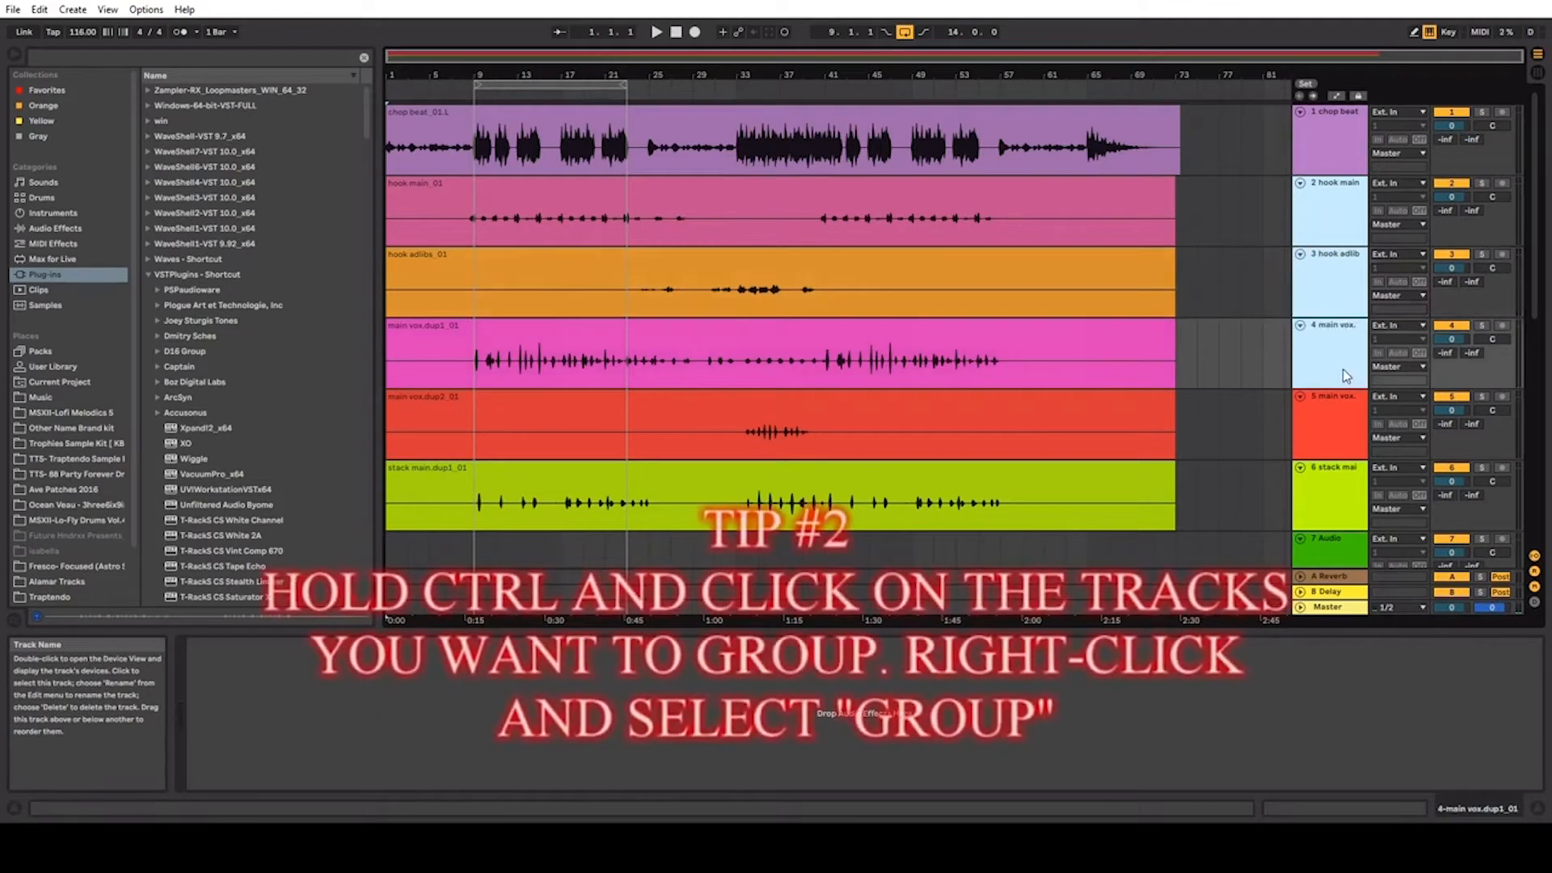
pyautogui.keyDown('ctrl'); pyautogui.click(1317, 428); pyautogui.keyUp('ctrl')
pyautogui.keyDown('ctrl'); pyautogui.click(1322, 498); pyautogui.keyUp('ctrl')
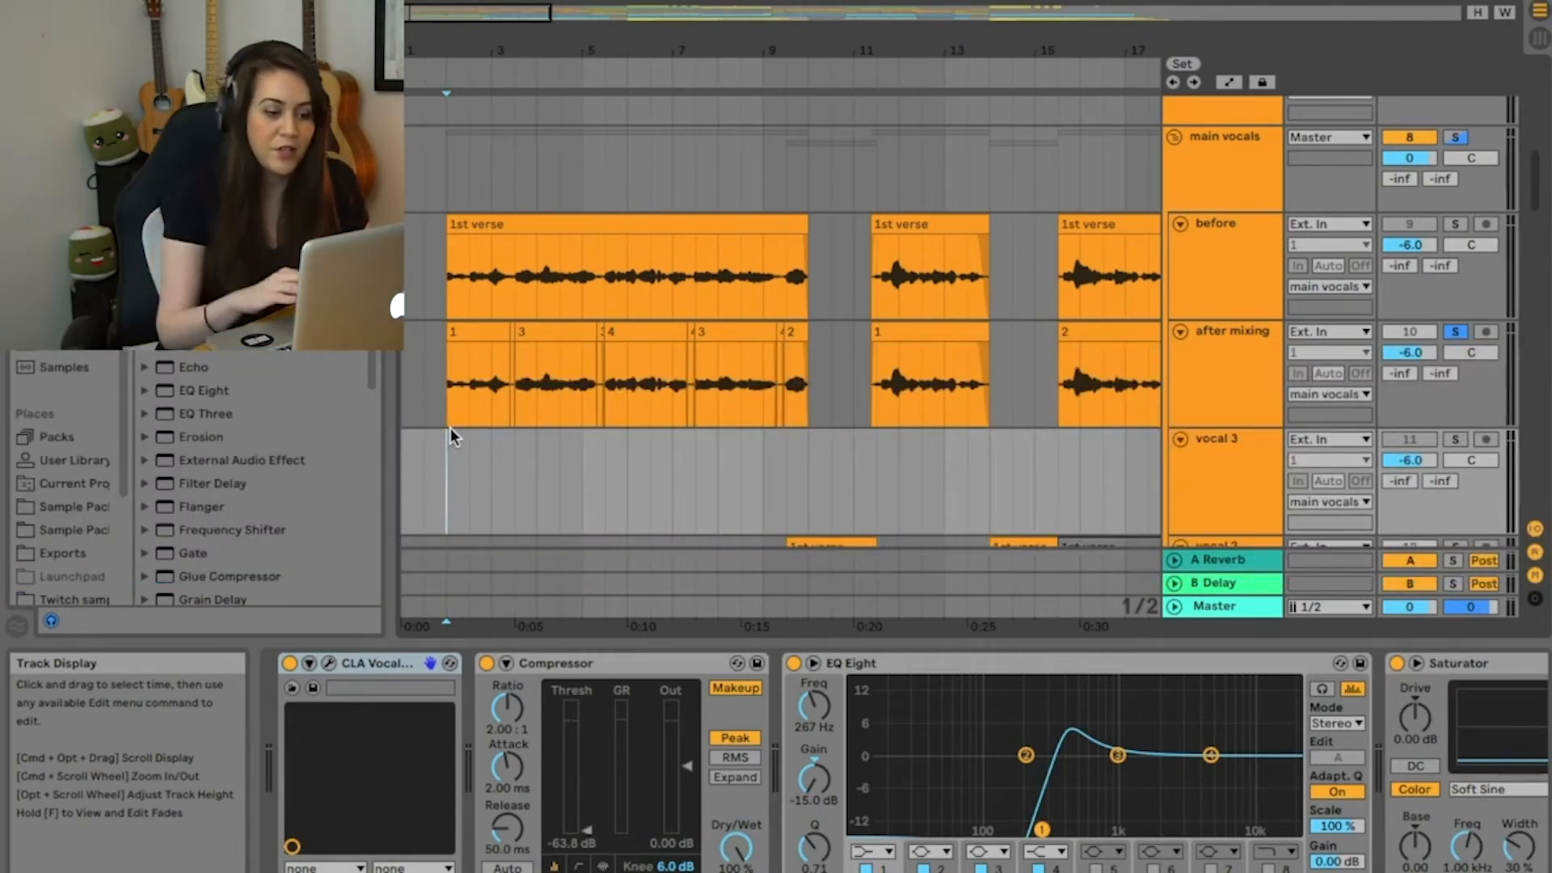
# Step: Extend clip 1 on the after mixing track over the short silent clip until it meets clip 3
pyautogui.moveTo(527, 42); pyautogui.dragTo(527, 186)
pyautogui.scroll(-1, 647, 381)
pyautogui.hscroll(-5, 647, 381)
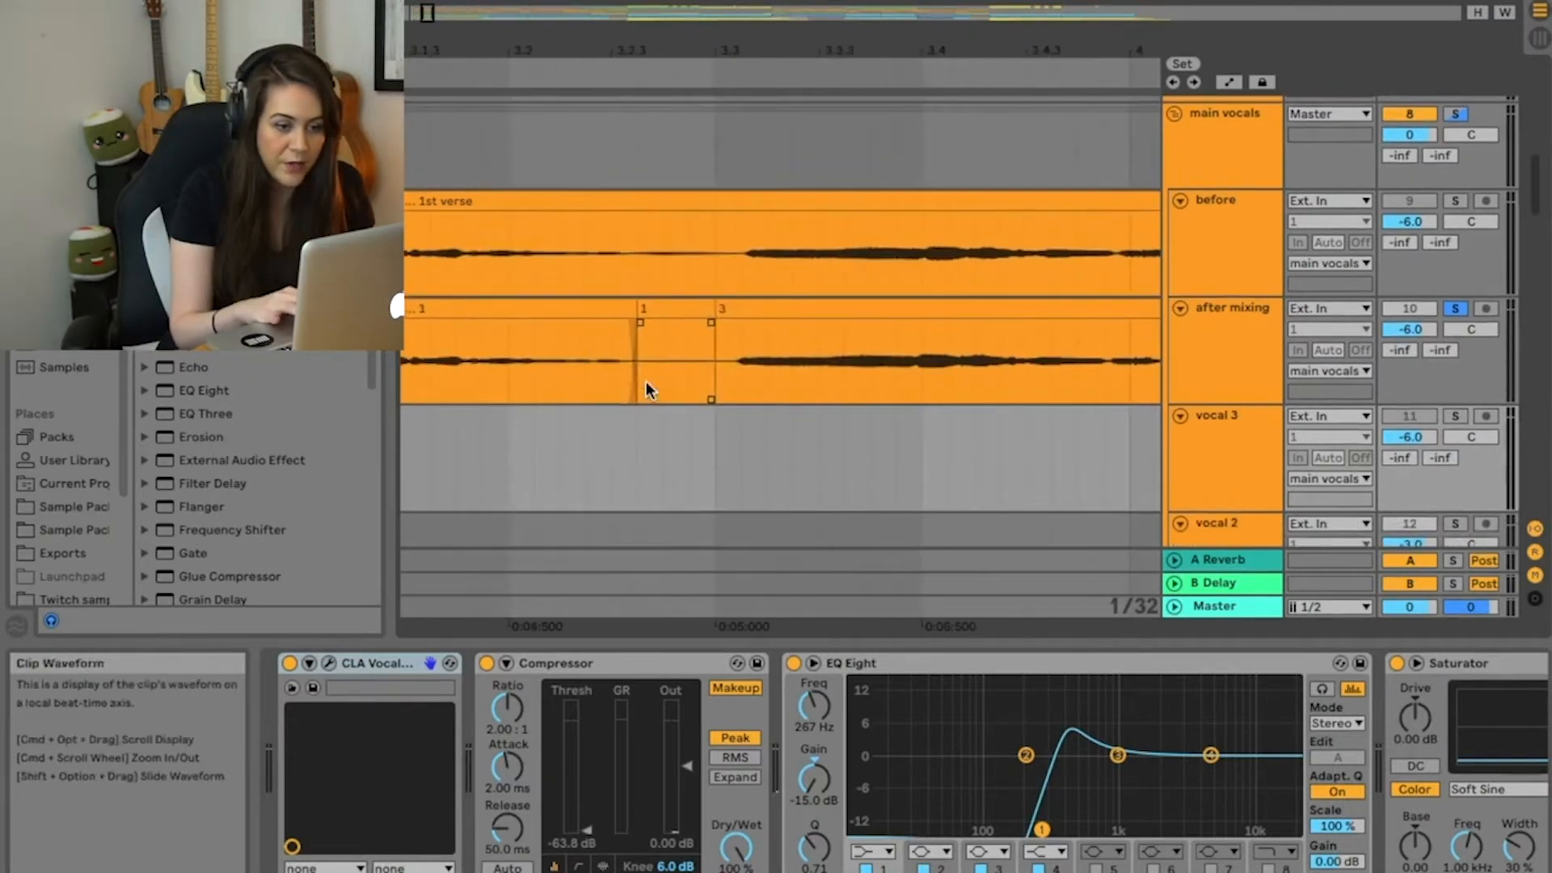
pyautogui.click(653, 310)
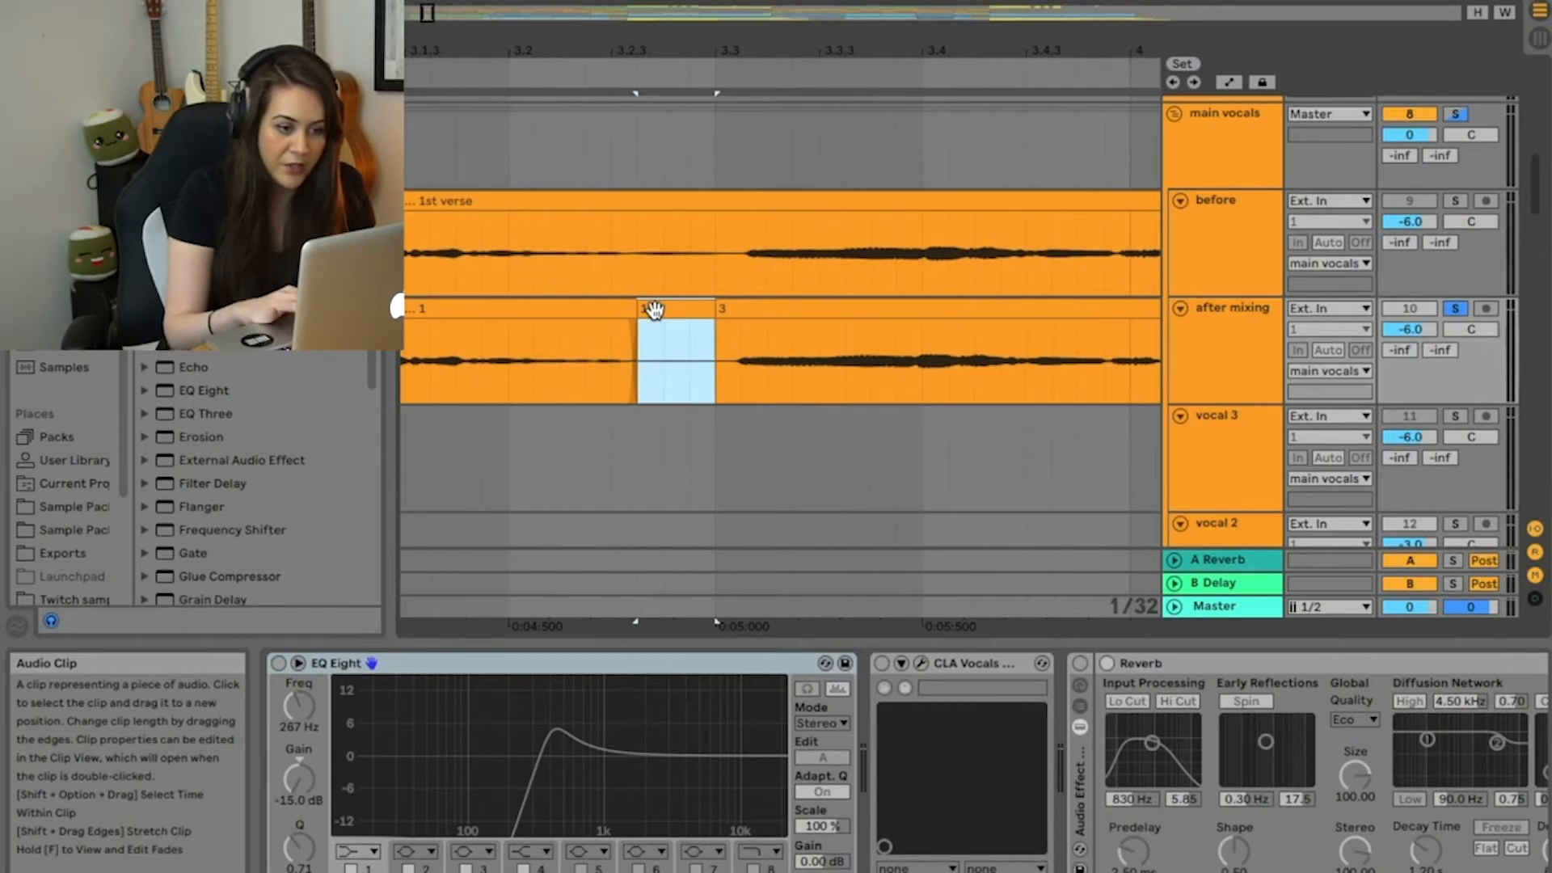
pyautogui.moveTo(629, 314); pyautogui.dragTo(715, 314)
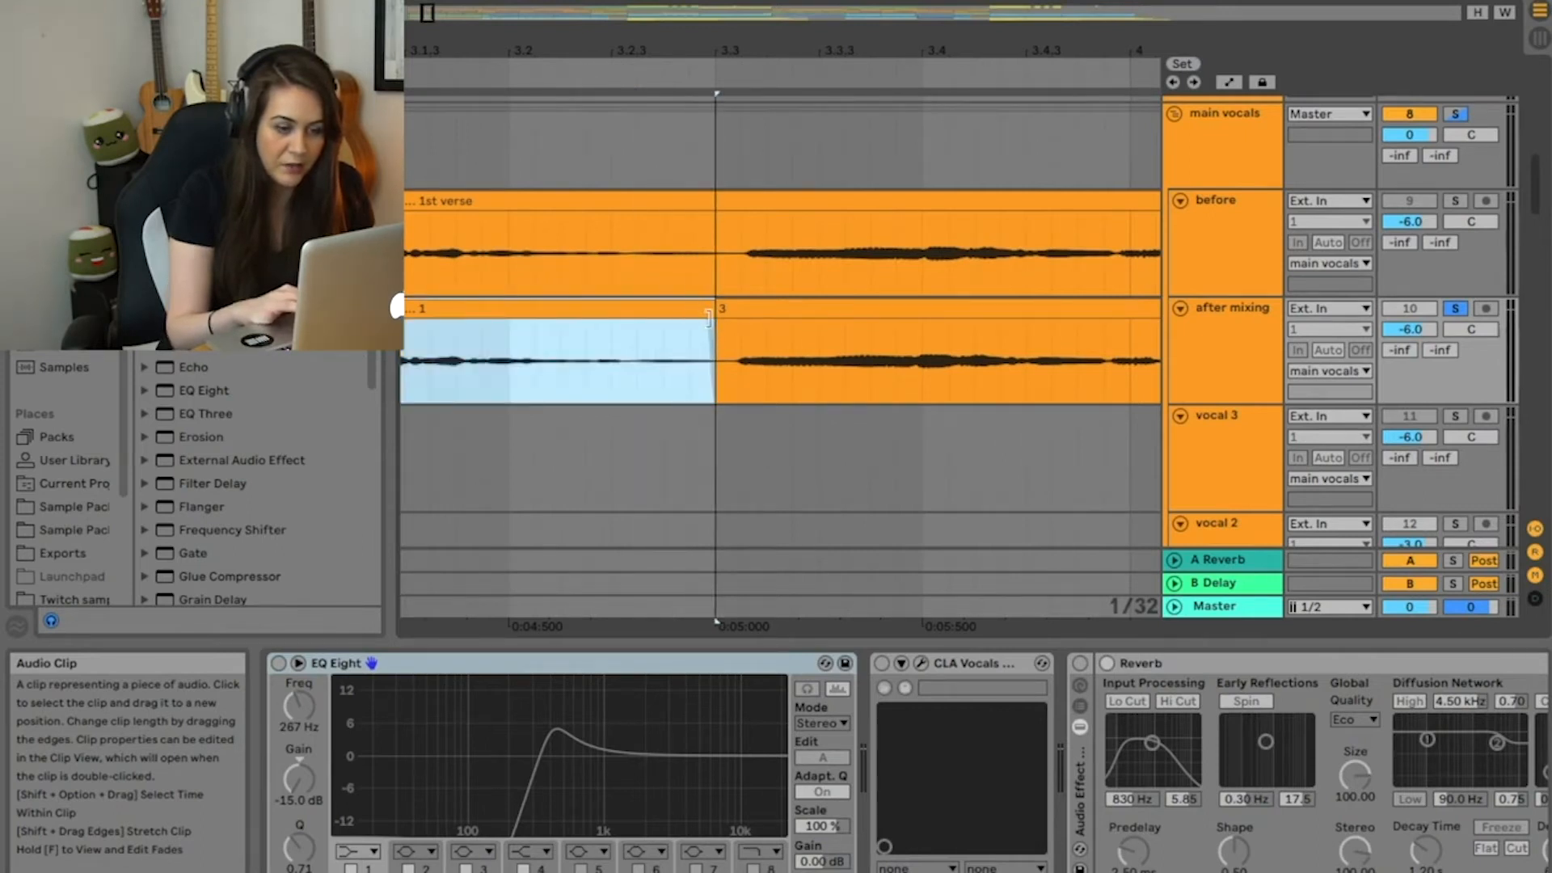
# Step: Play the after mixing track across the junction between clips 1 and 3
pyautogui.click(624, 386)
pyautogui.press('space')
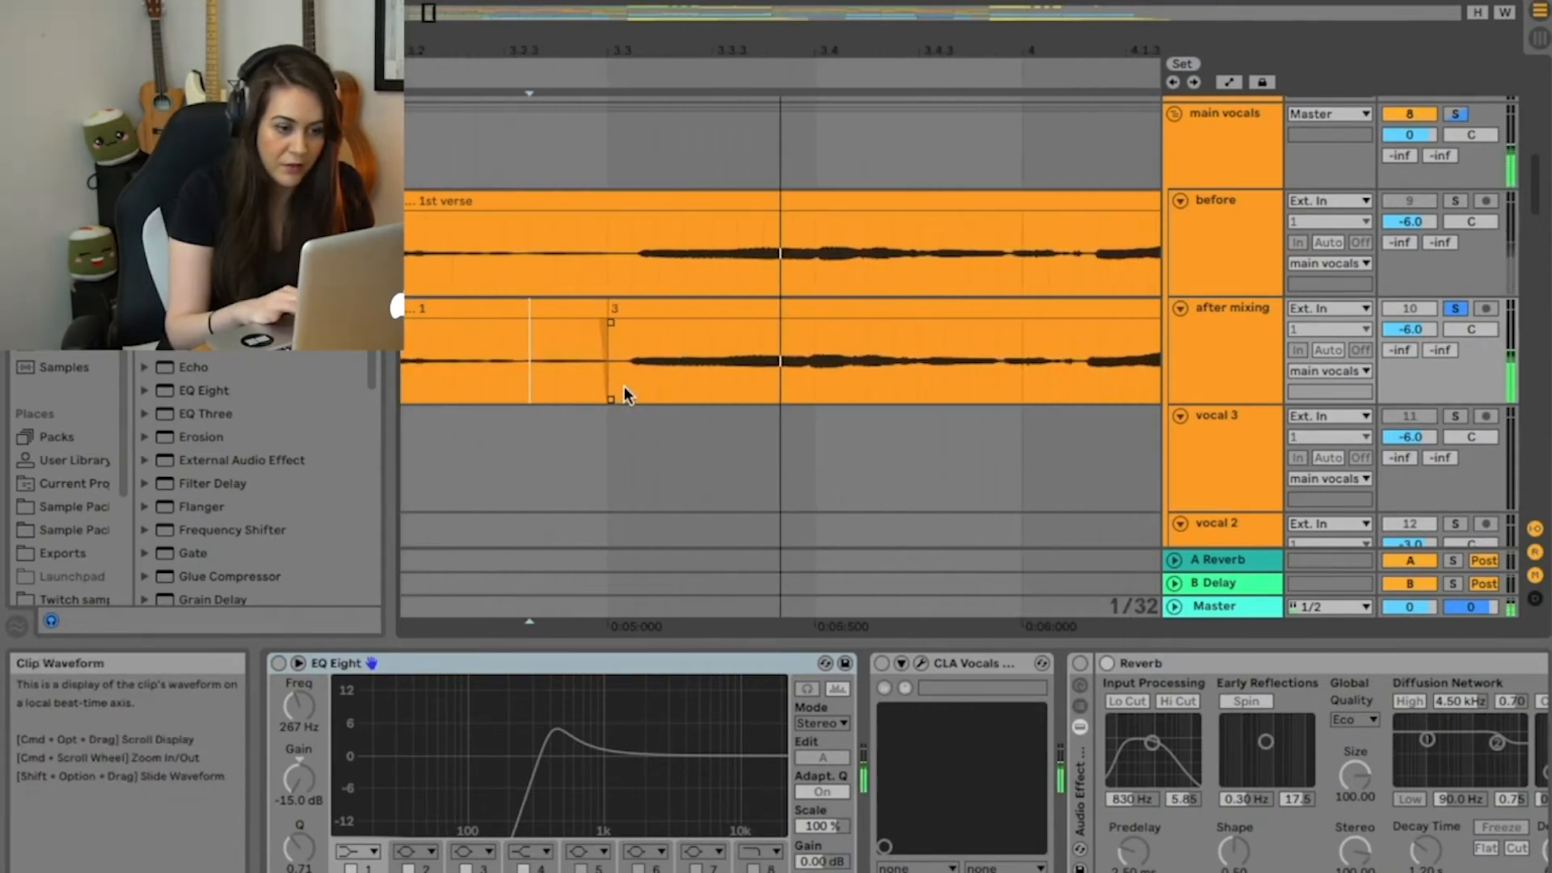
pyautogui.press('space')
# Step: Delete the silent section before clip 3 on the after mixing track and lengthen the fade-out at clip 1's end
pyautogui.moveTo(715, 393); pyautogui.dragTo(634, 386)
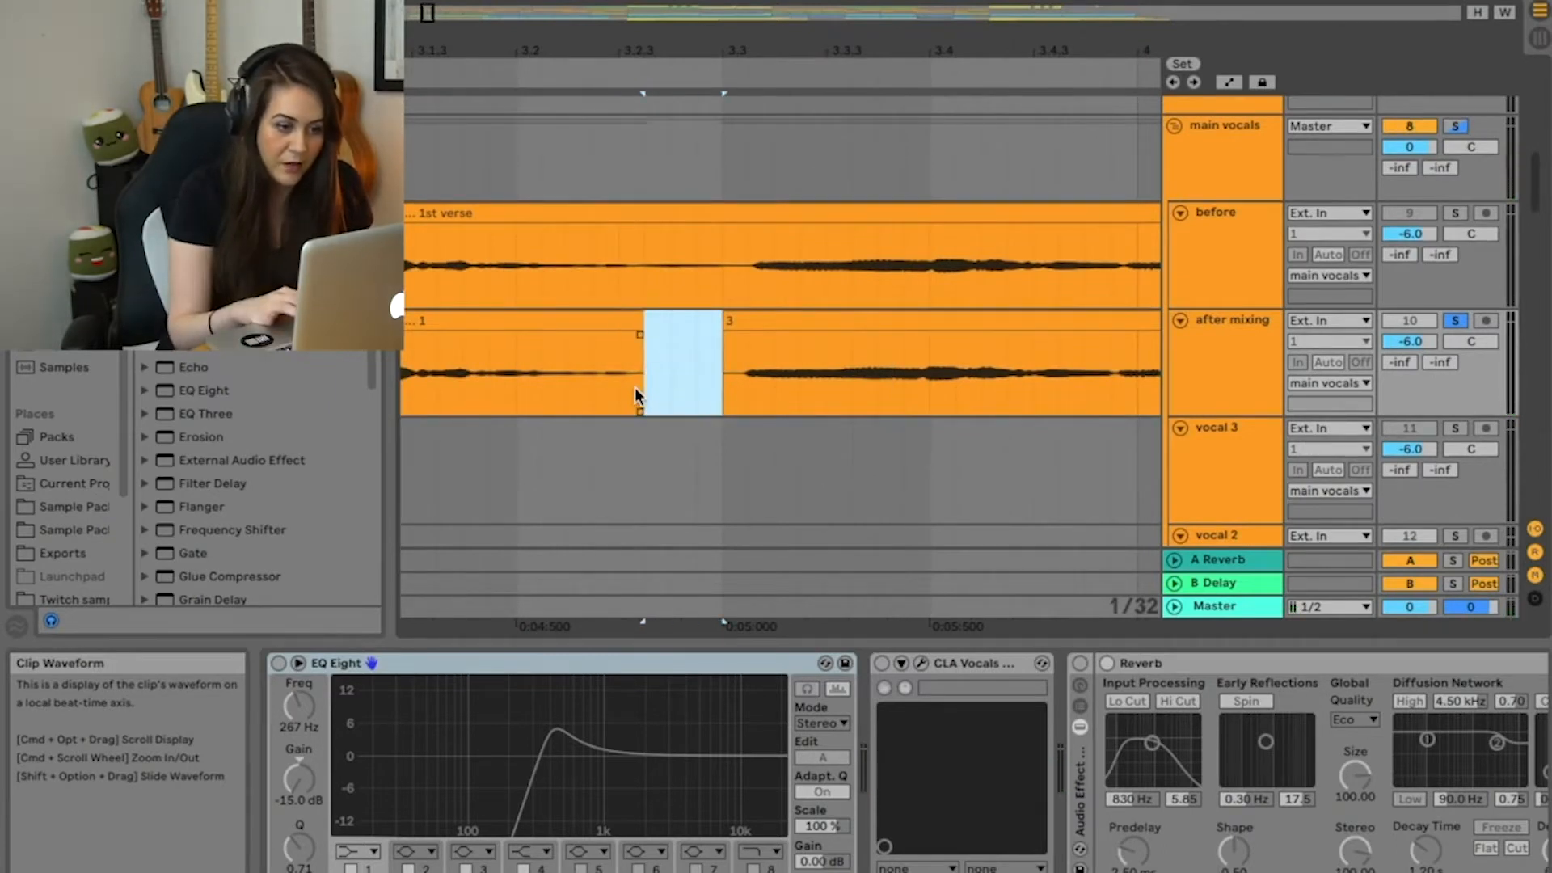
pyautogui.press('Delete')
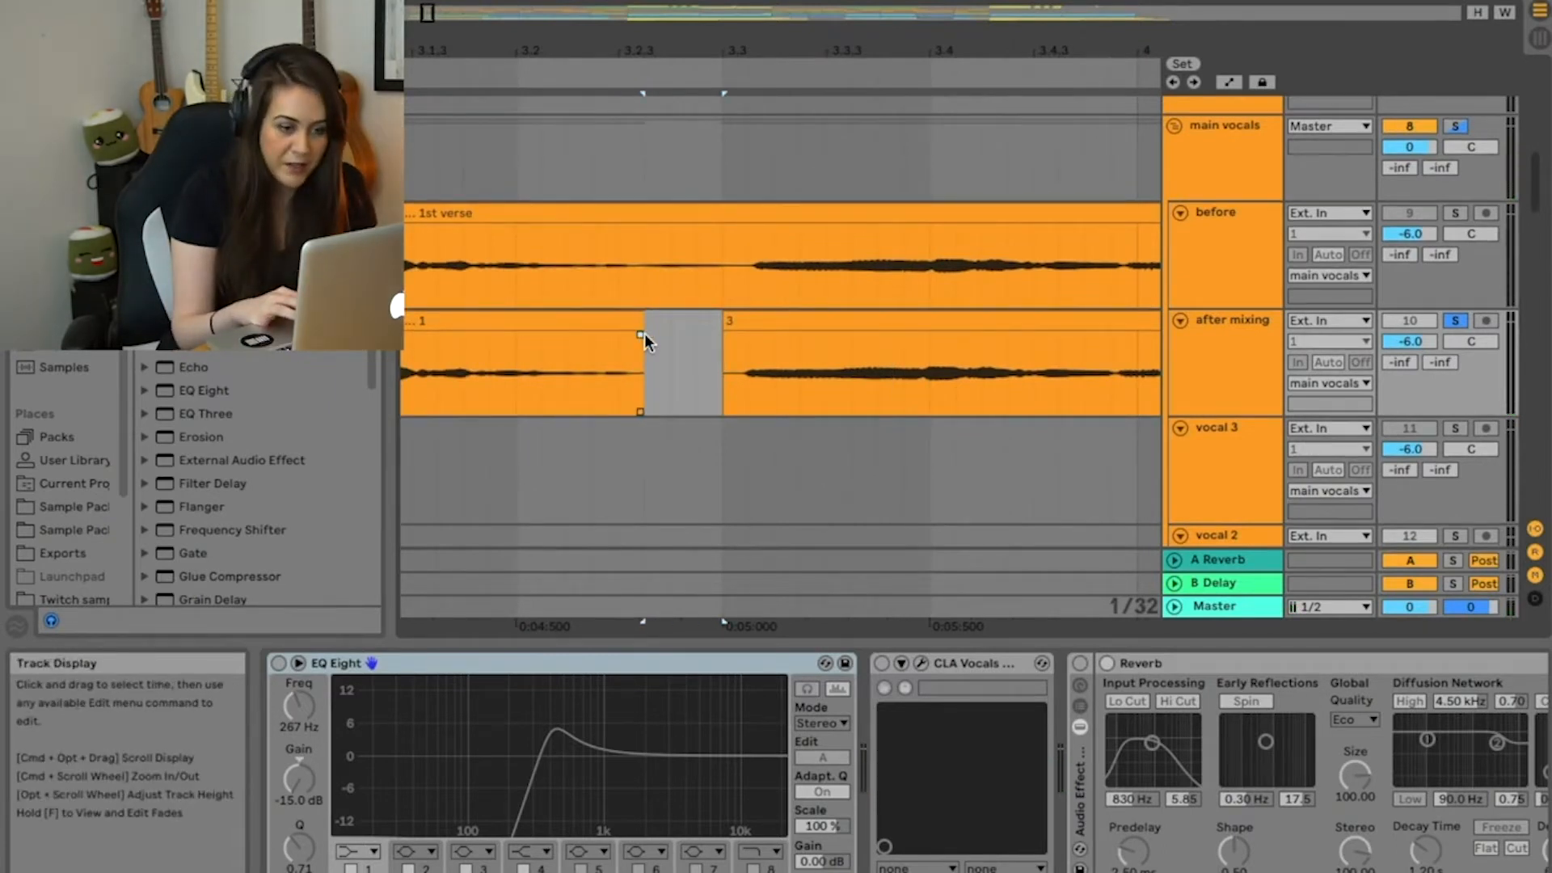
pyautogui.moveTo(642, 334); pyautogui.dragTo(627, 333)
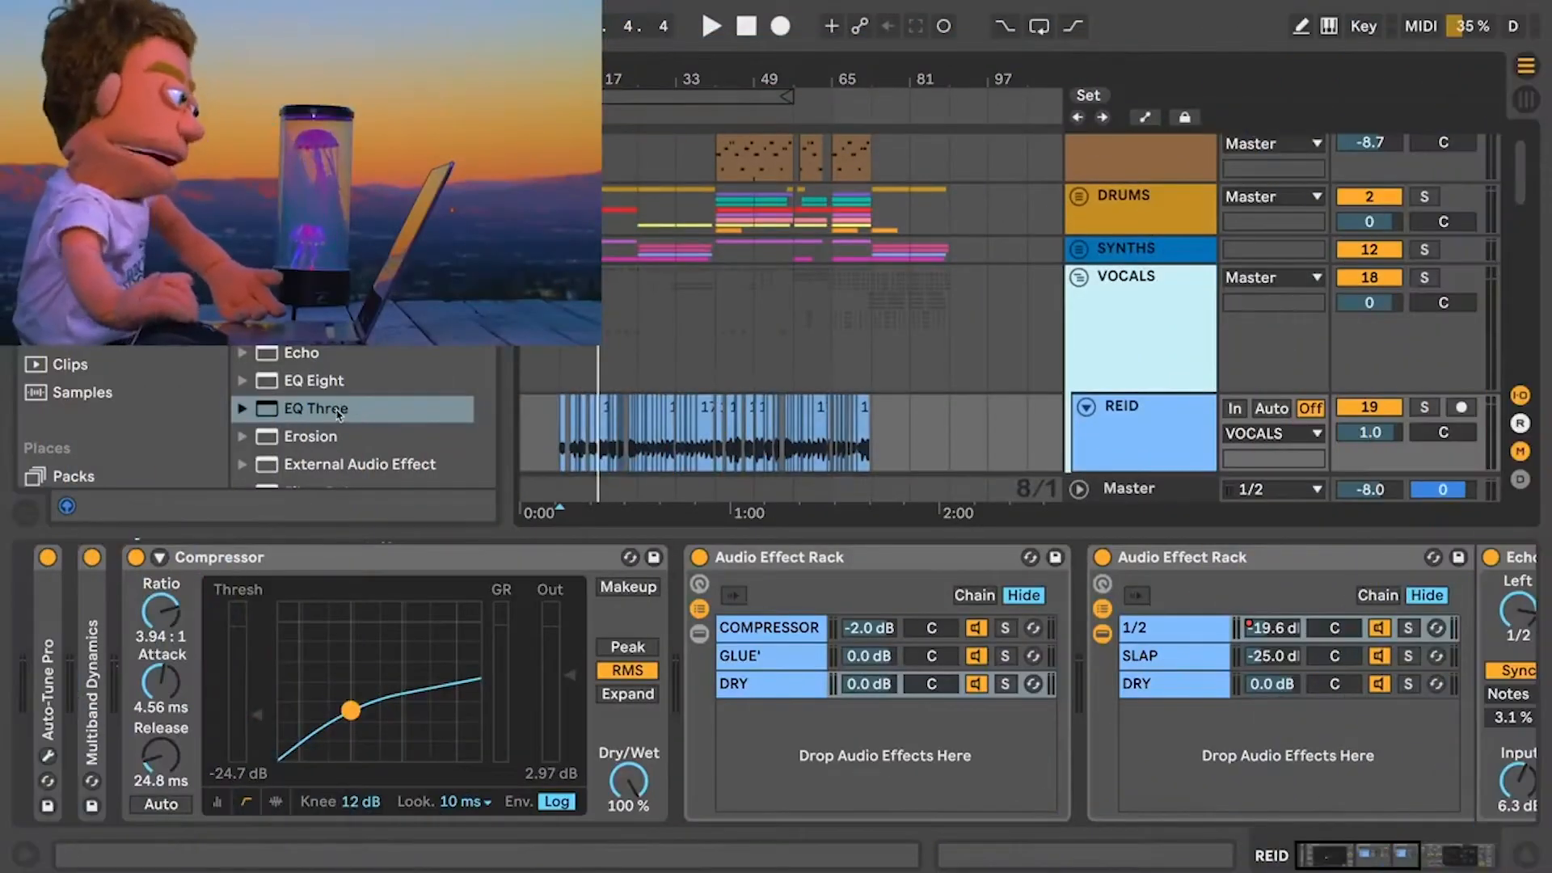
# Step: Insert an EQ Three before the Compressor on the REID track and switch off its low and high bands
pyautogui.moveTo(356, 410); pyautogui.dragTo(148, 667)
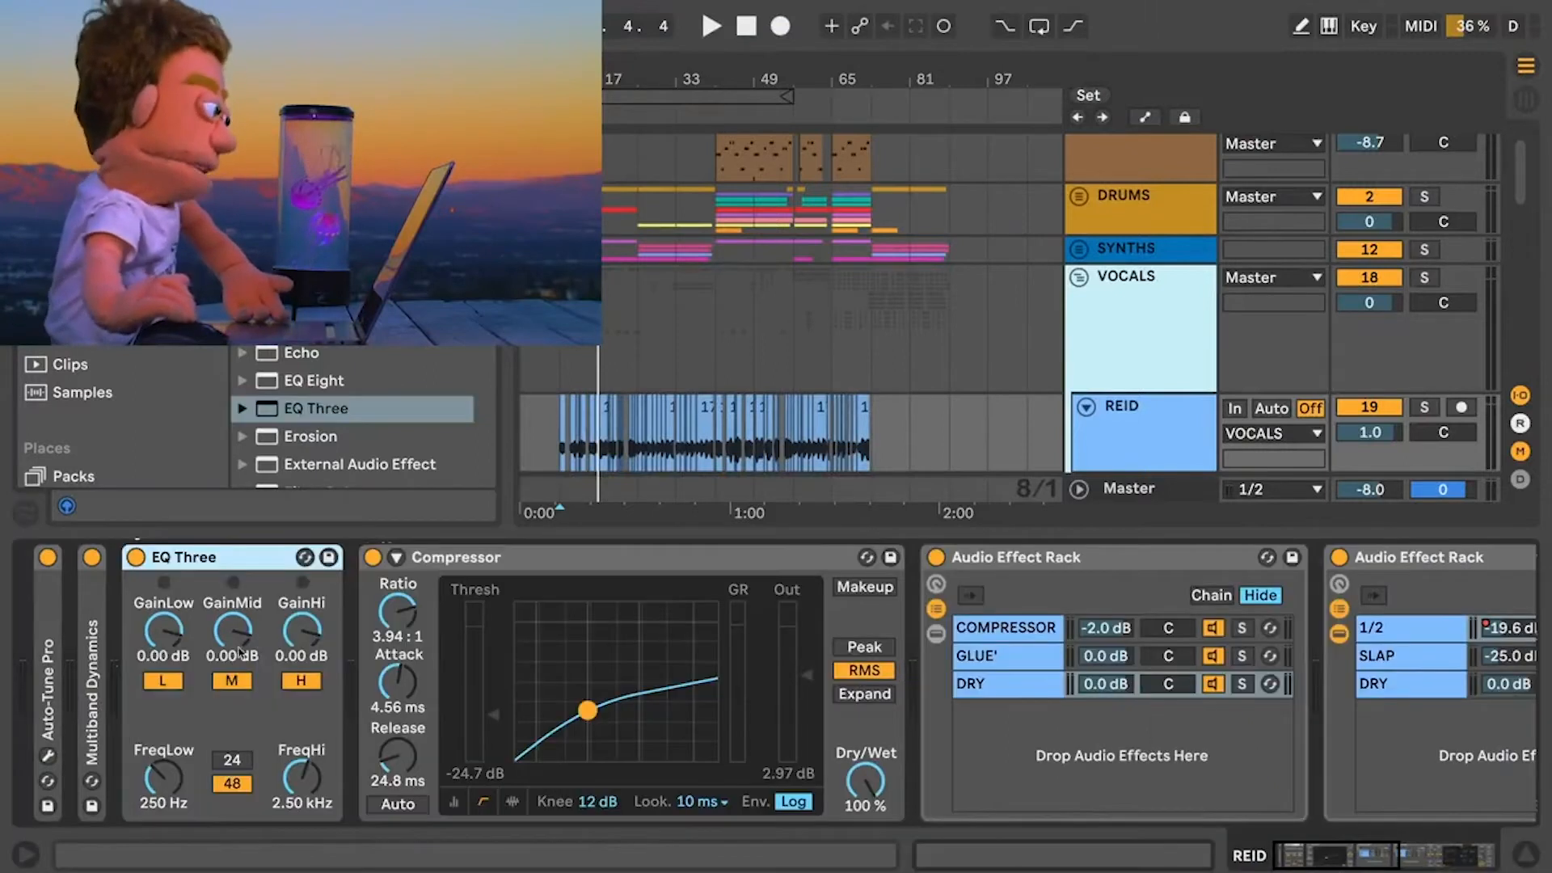
pyautogui.click(165, 682)
pyautogui.click(301, 681)
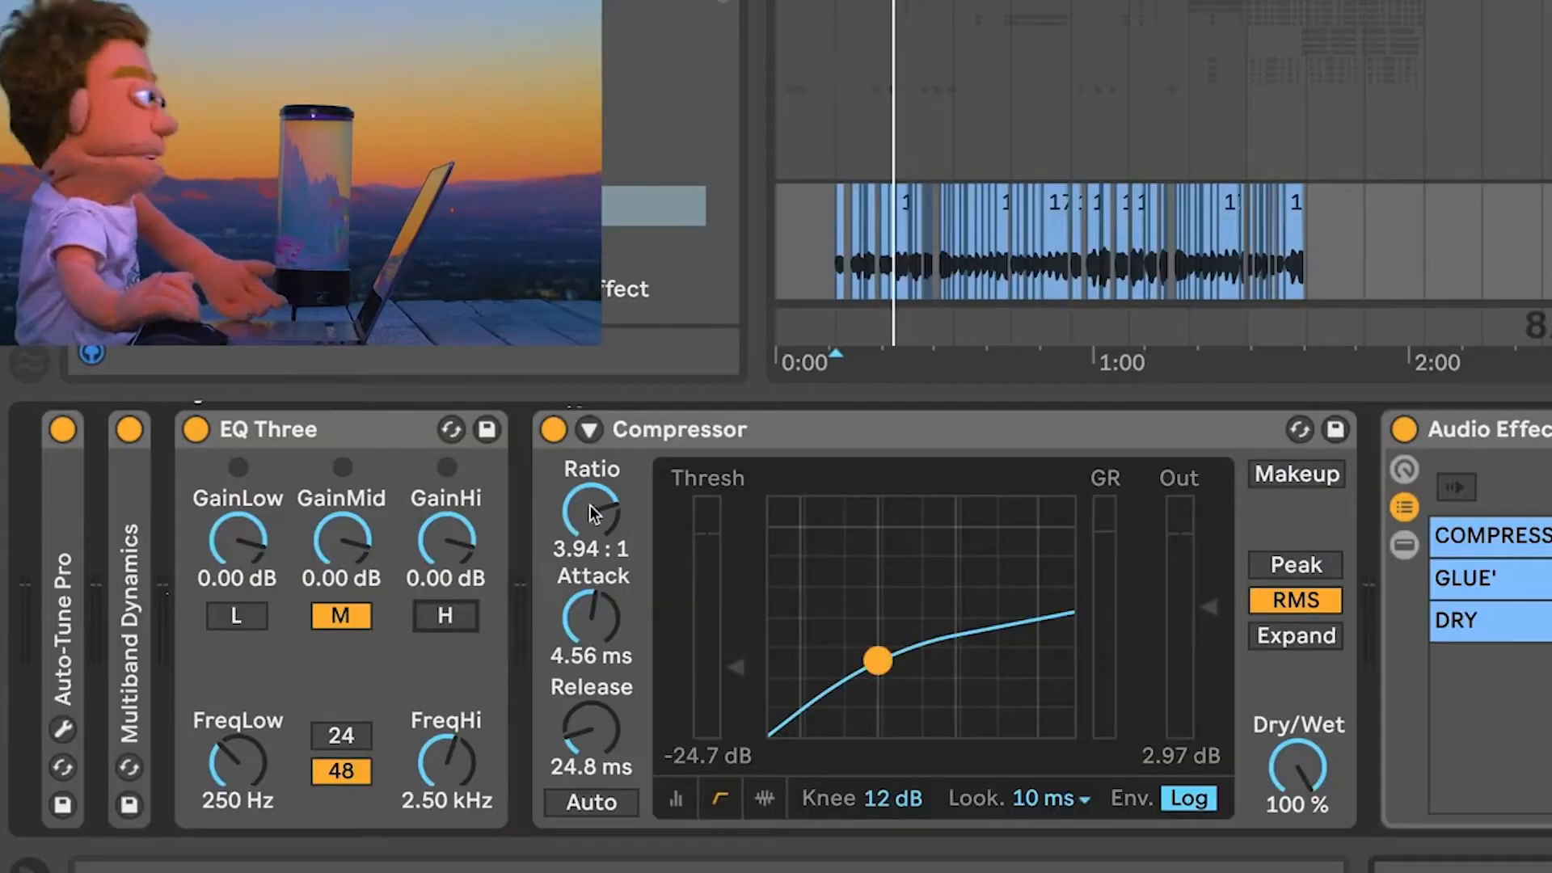
# Step: Play the vocal and raise the EQ Three mid gain to 6.00 dB
pyautogui.press('space')
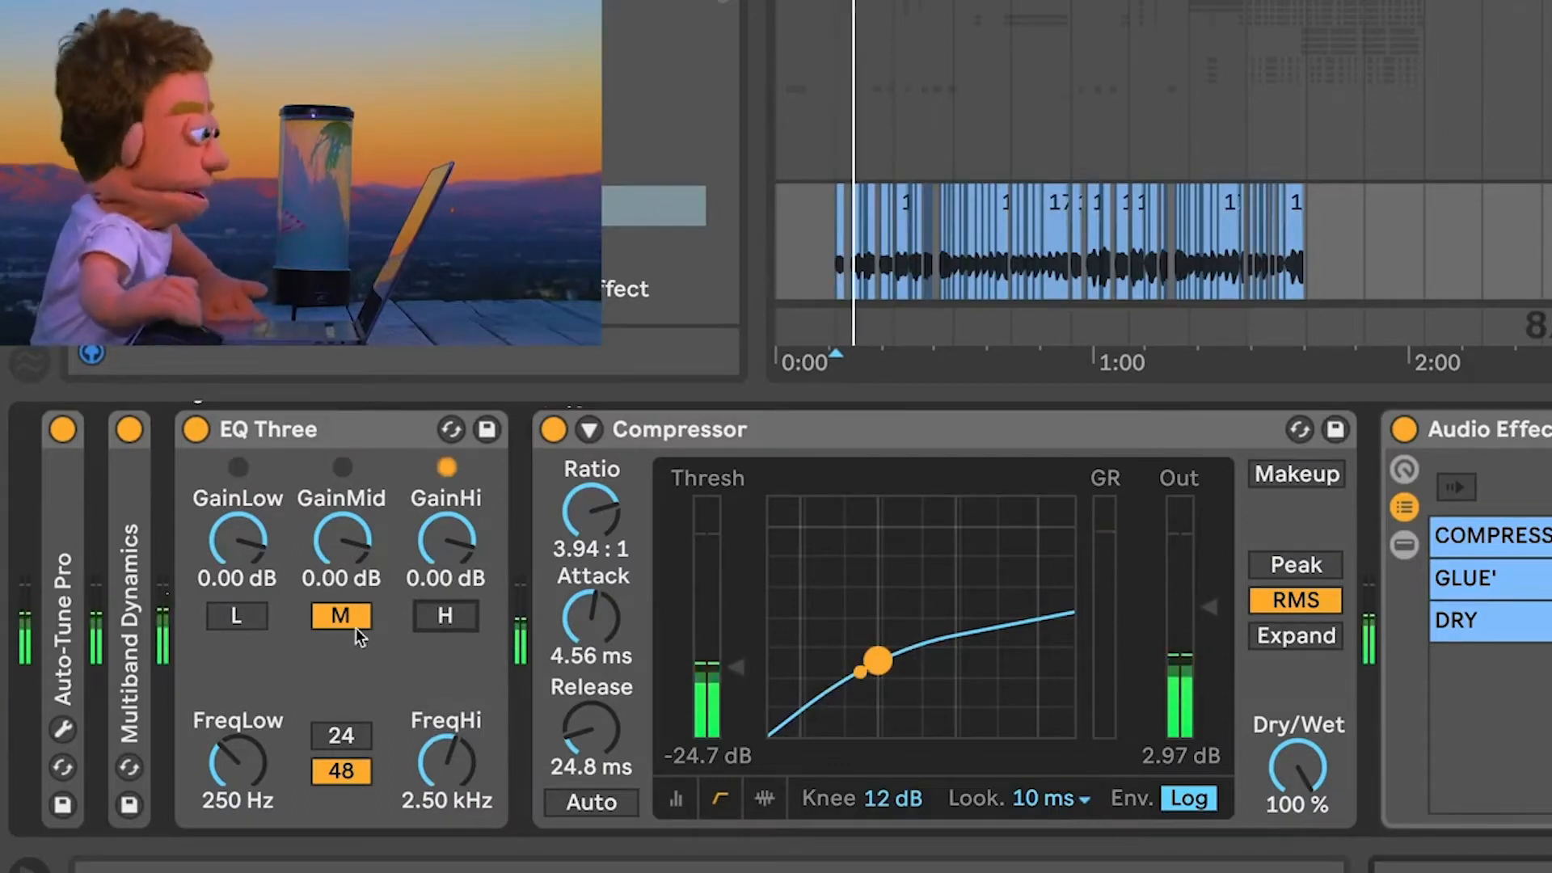
pyautogui.moveTo(342, 540); pyautogui.dragTo(342, 484)
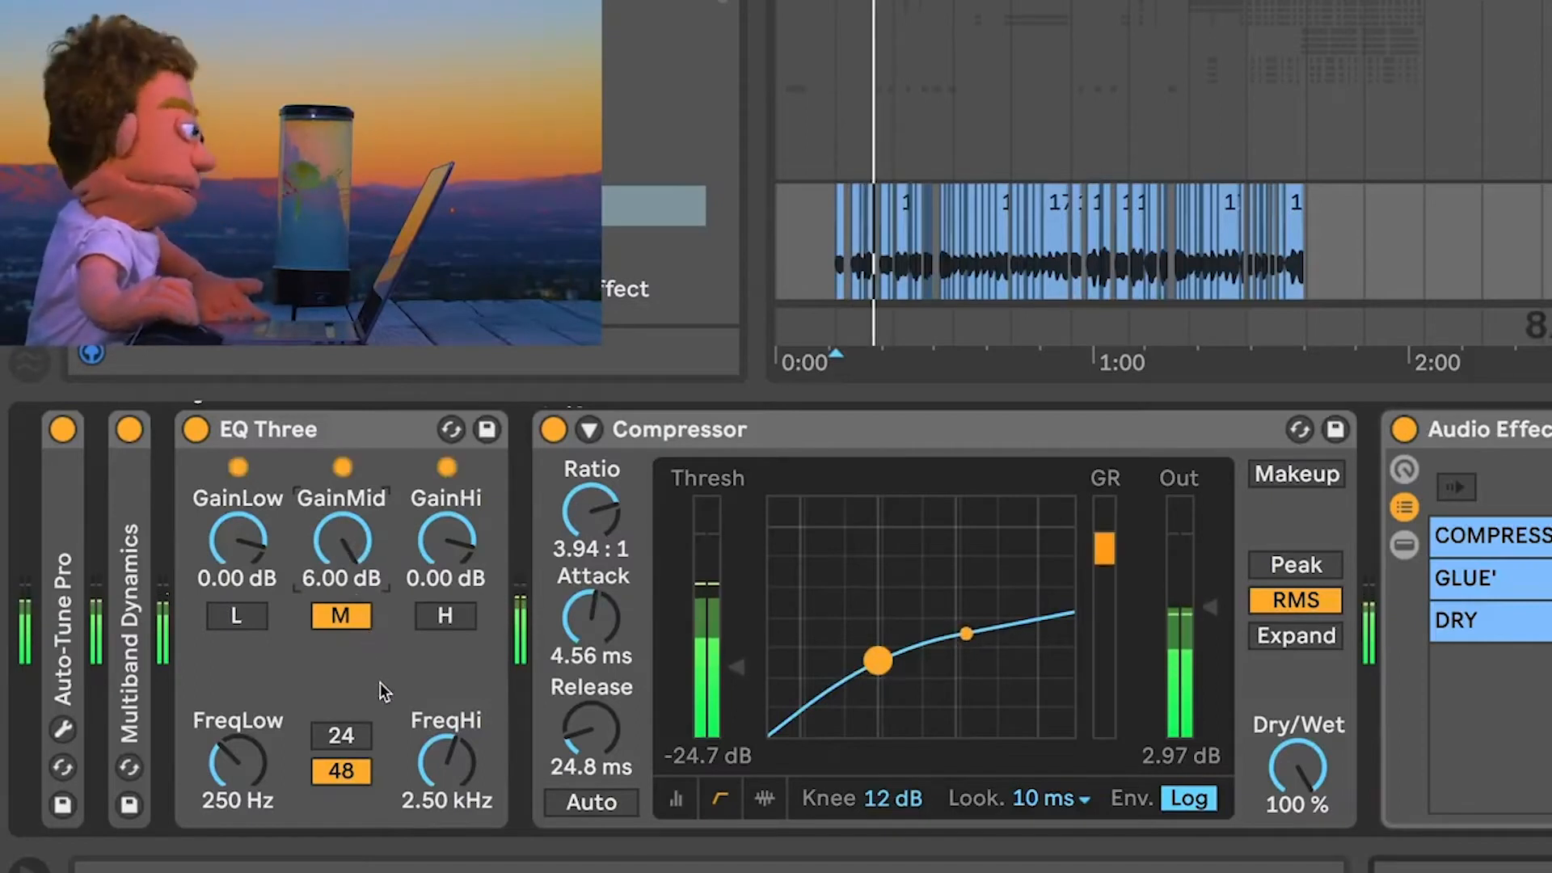
pyautogui.press('space')
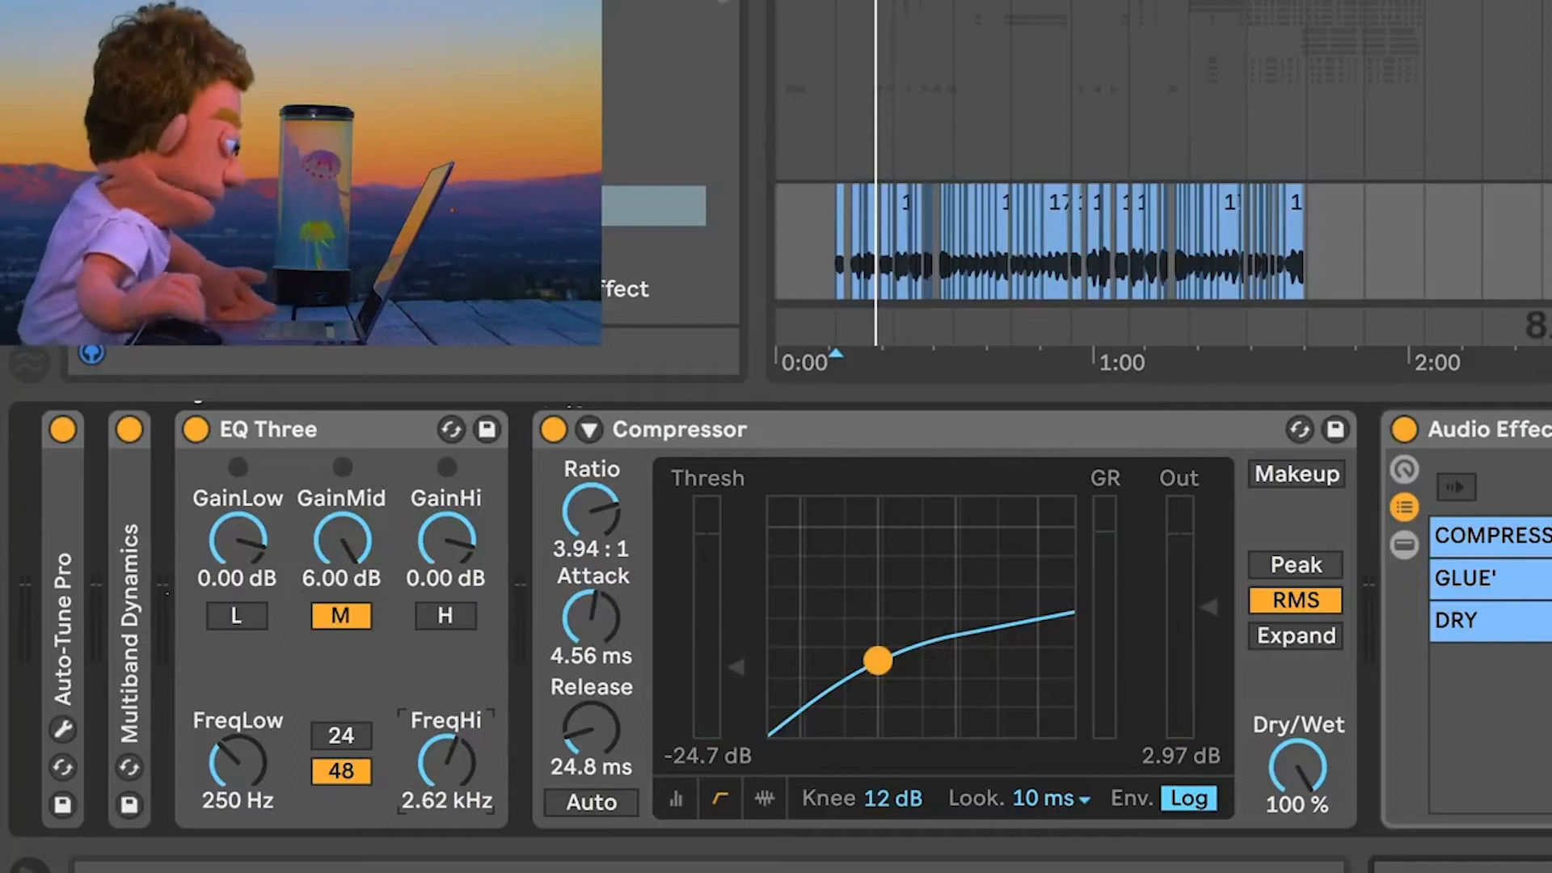
# Step: Set the EQ Three high crossover to 4.02 kHz and the low crossover to 279 Hz during playback
pyautogui.press('space')
pyautogui.moveTo(446, 762); pyautogui.dragTo(446, 738)
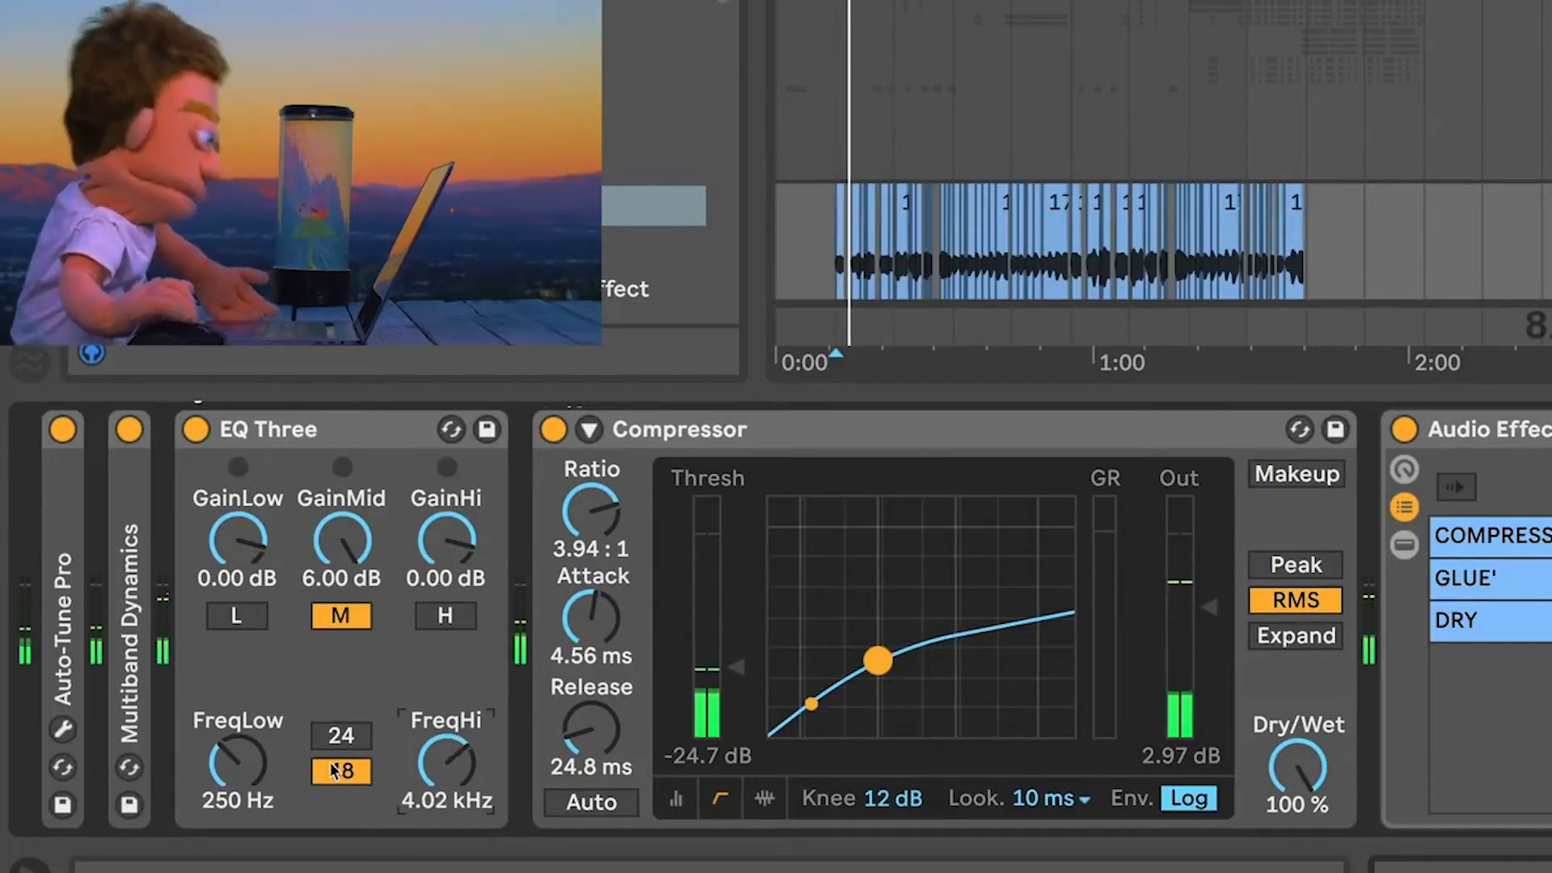
pyautogui.moveTo(238, 762)
pyautogui.mouseDown()
pyautogui.moveTo(238, 740)
pyautogui.moveTo(238, 756)
pyautogui.mouseUp()
pyautogui.scroll(-3, 954, 61)
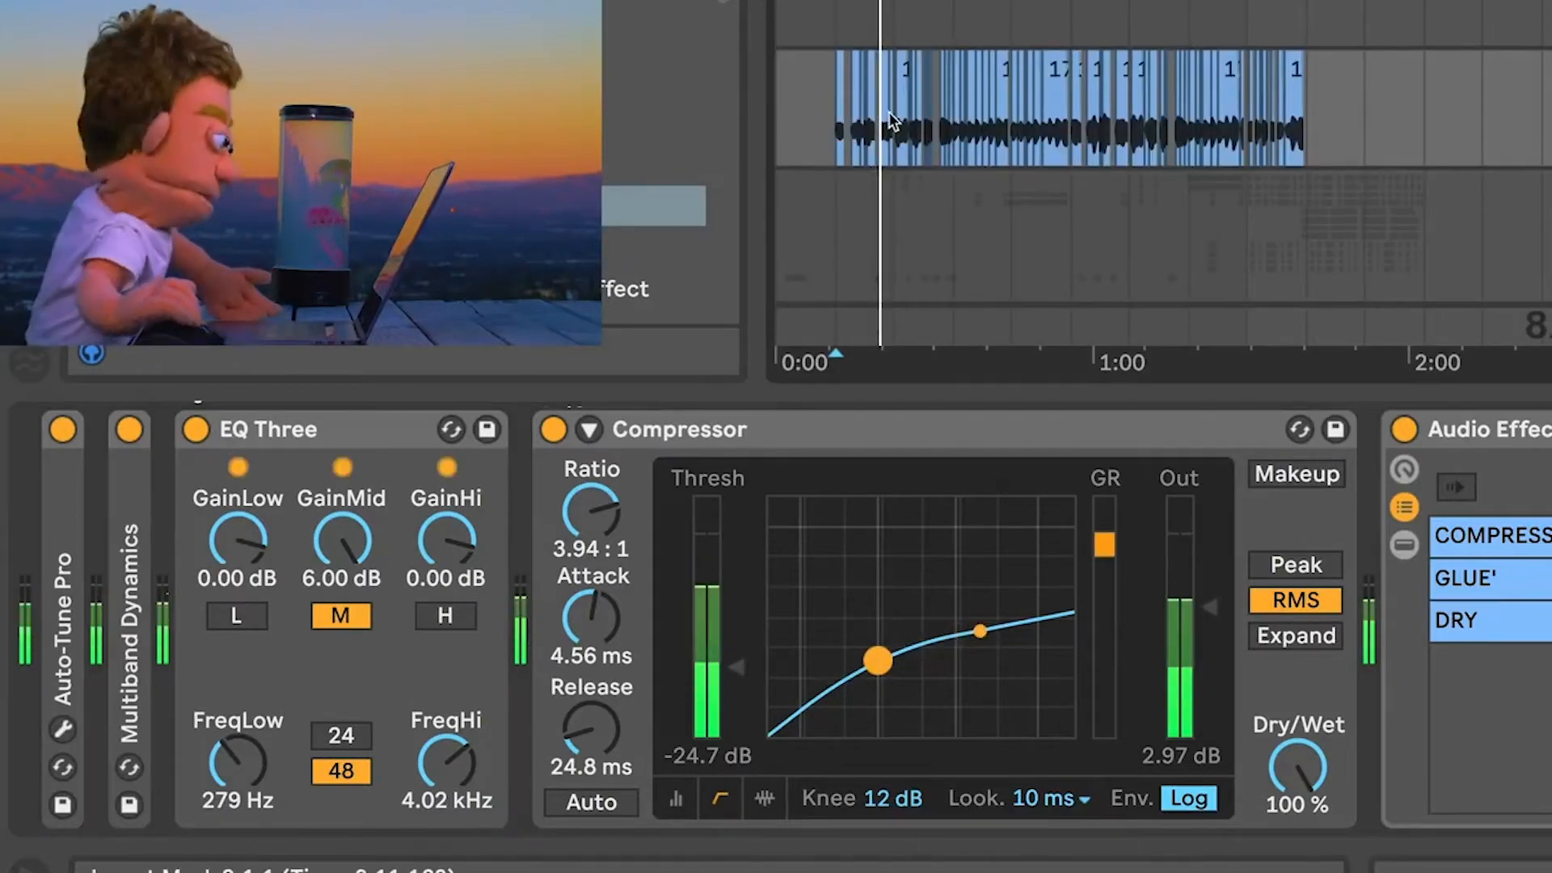
pyautogui.scroll(3, 909, 202)
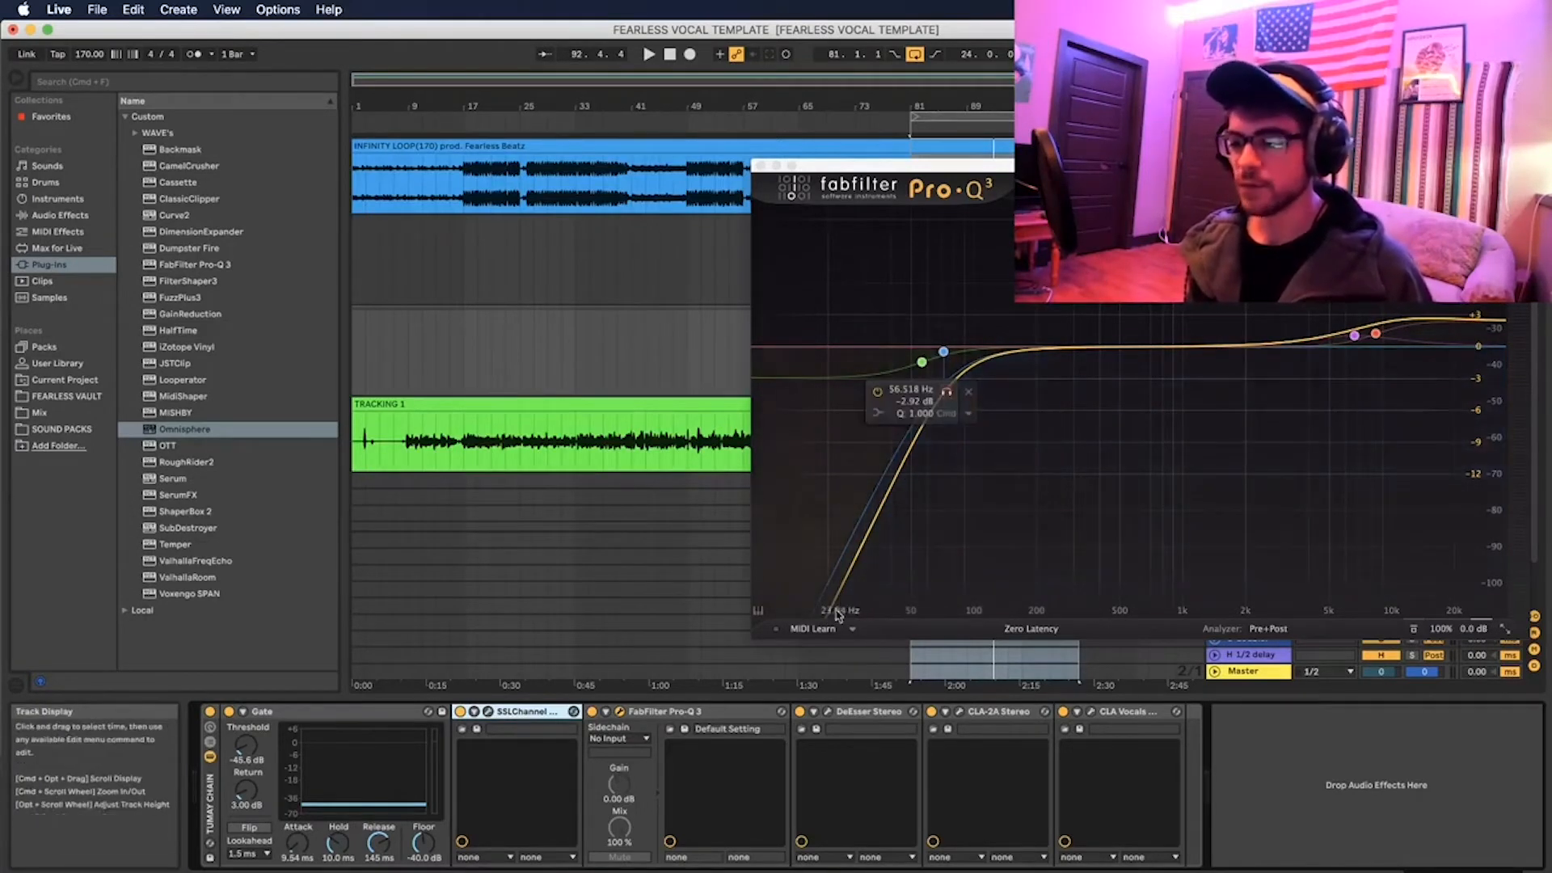
# Step: Close the FabFilter Pro-Q 3 plug-in window
pyautogui.click(760, 167)
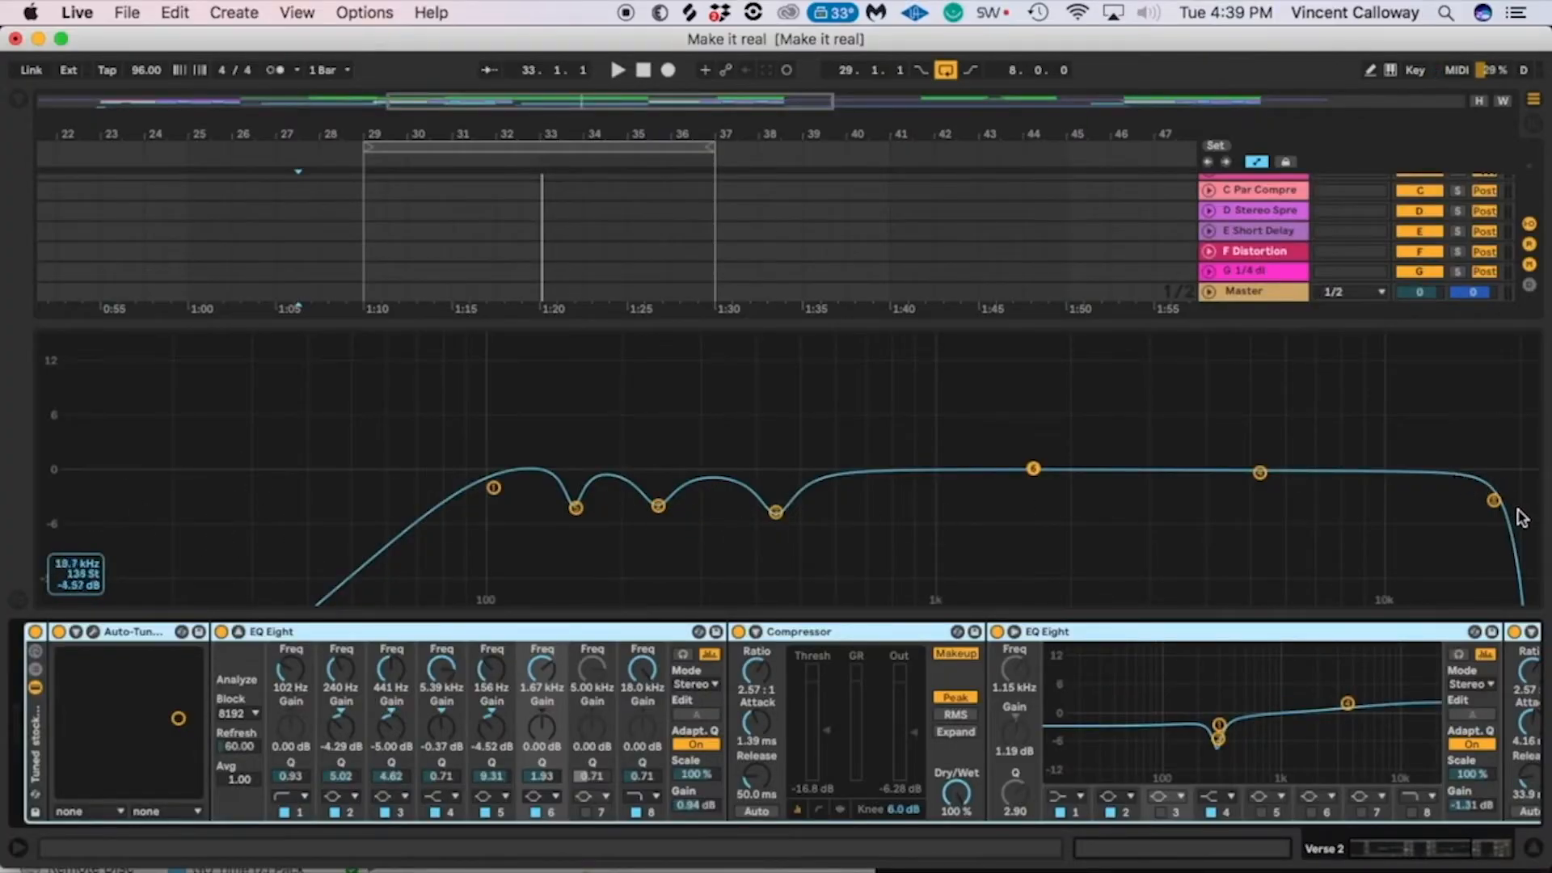
# Step: Collapse the first EQ Eight's enlarged curve display on the Verse 2 track and expand the second EQ Eight's
pyautogui.click(756, 632)
pyautogui.click(755, 632)
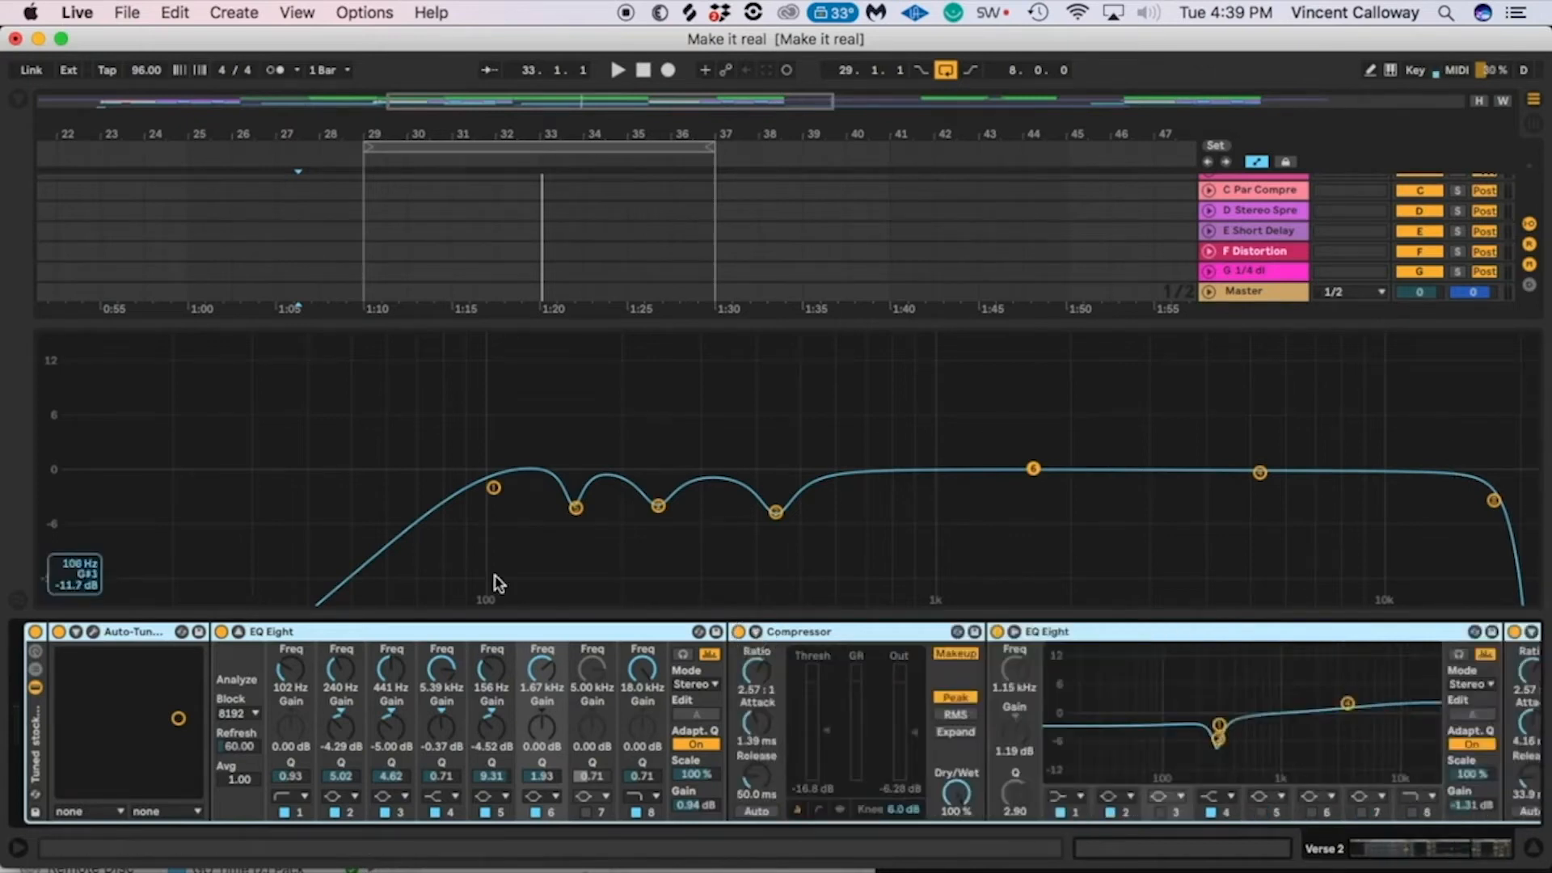
pyautogui.click(238, 632)
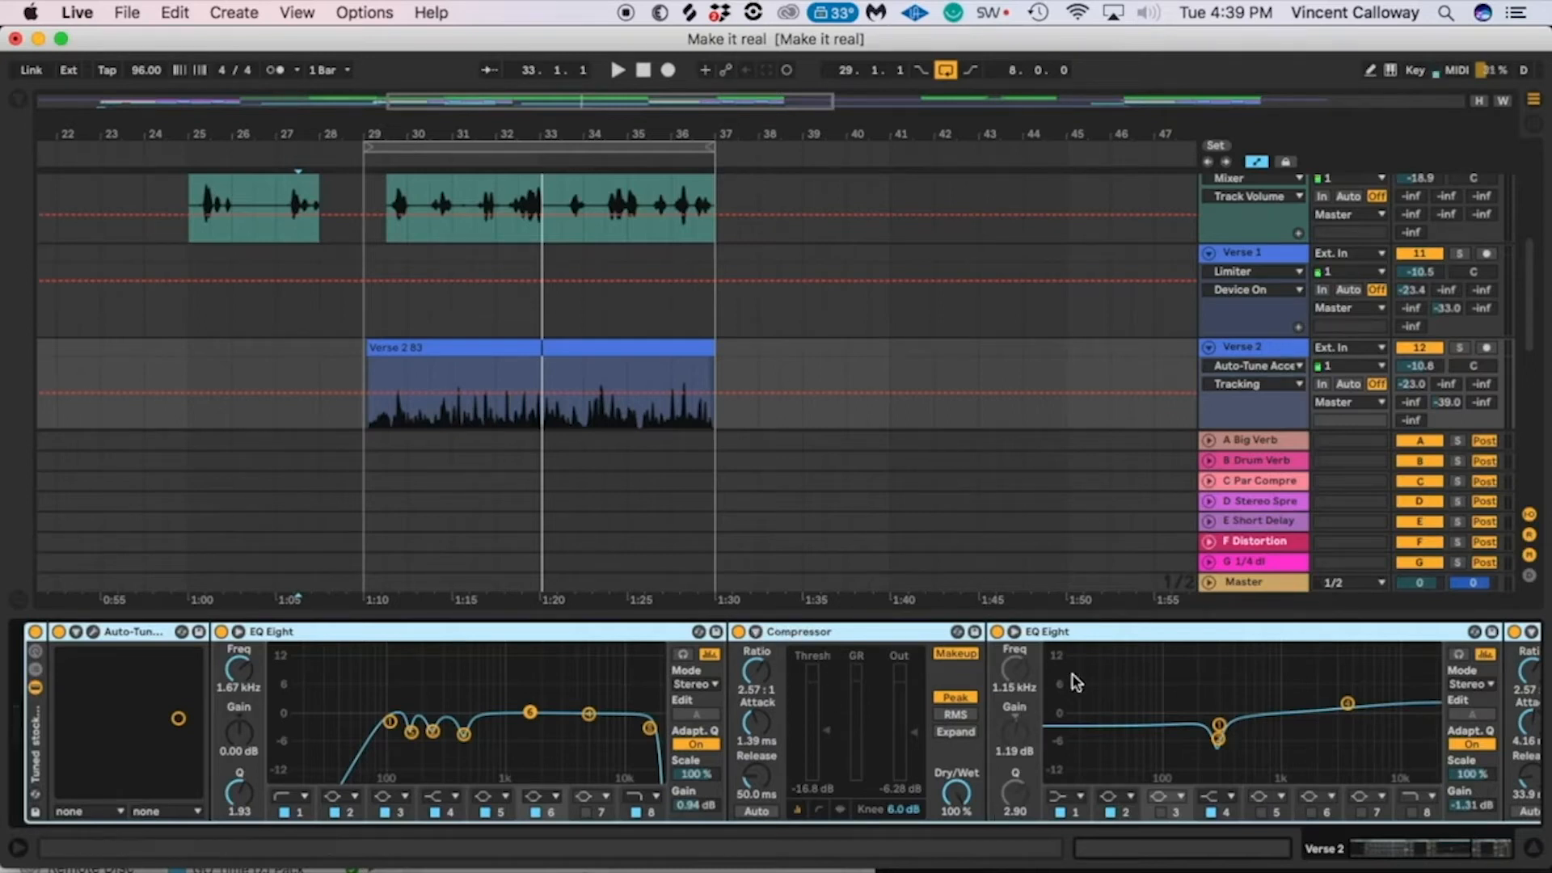
pyautogui.click(1012, 631)
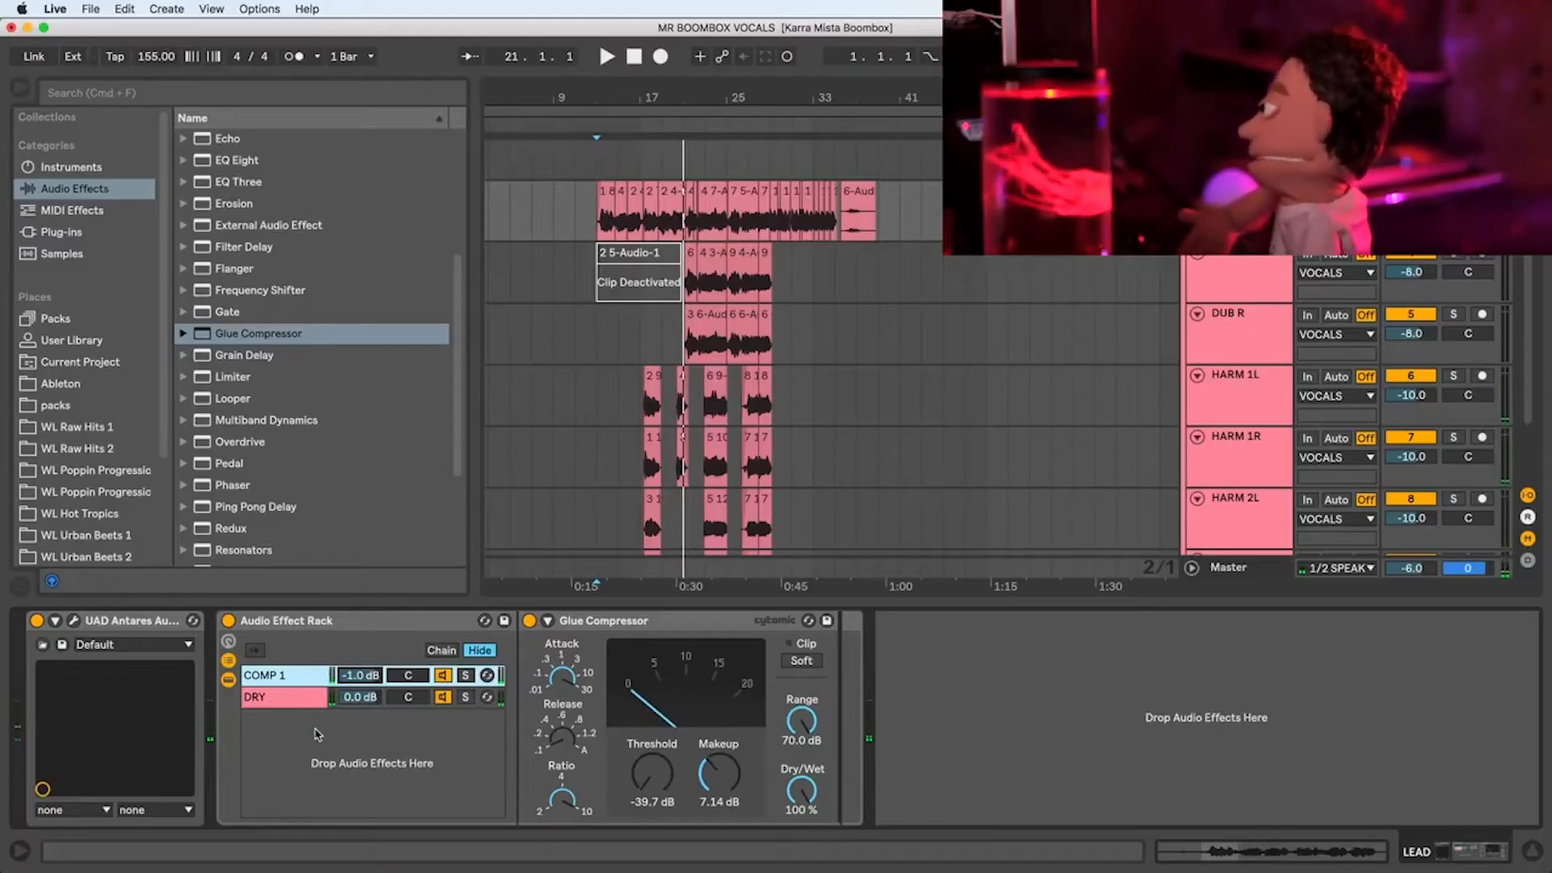
# Step: Create a new chain in the LEAD track's Audio Effect Rack, load a Compressor into it and name it COMP 2
pyautogui.rightClick(315, 734)
pyautogui.click(364, 738)
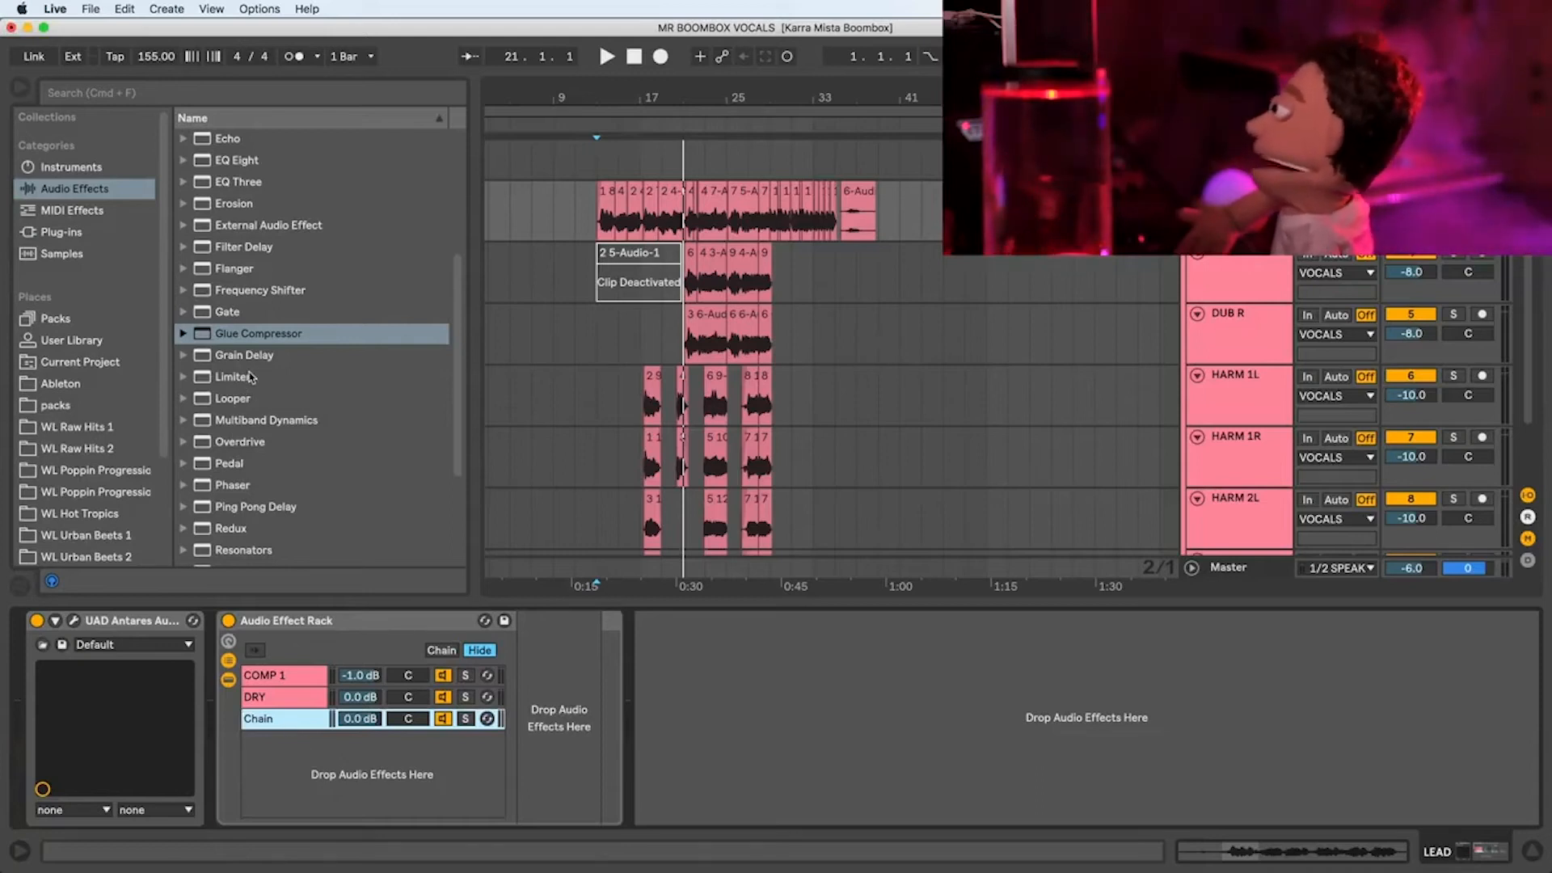
pyautogui.scroll(5, 250, 376)
pyautogui.moveTo(259, 290); pyautogui.dragTo(281, 687)
pyautogui.press('super+r')
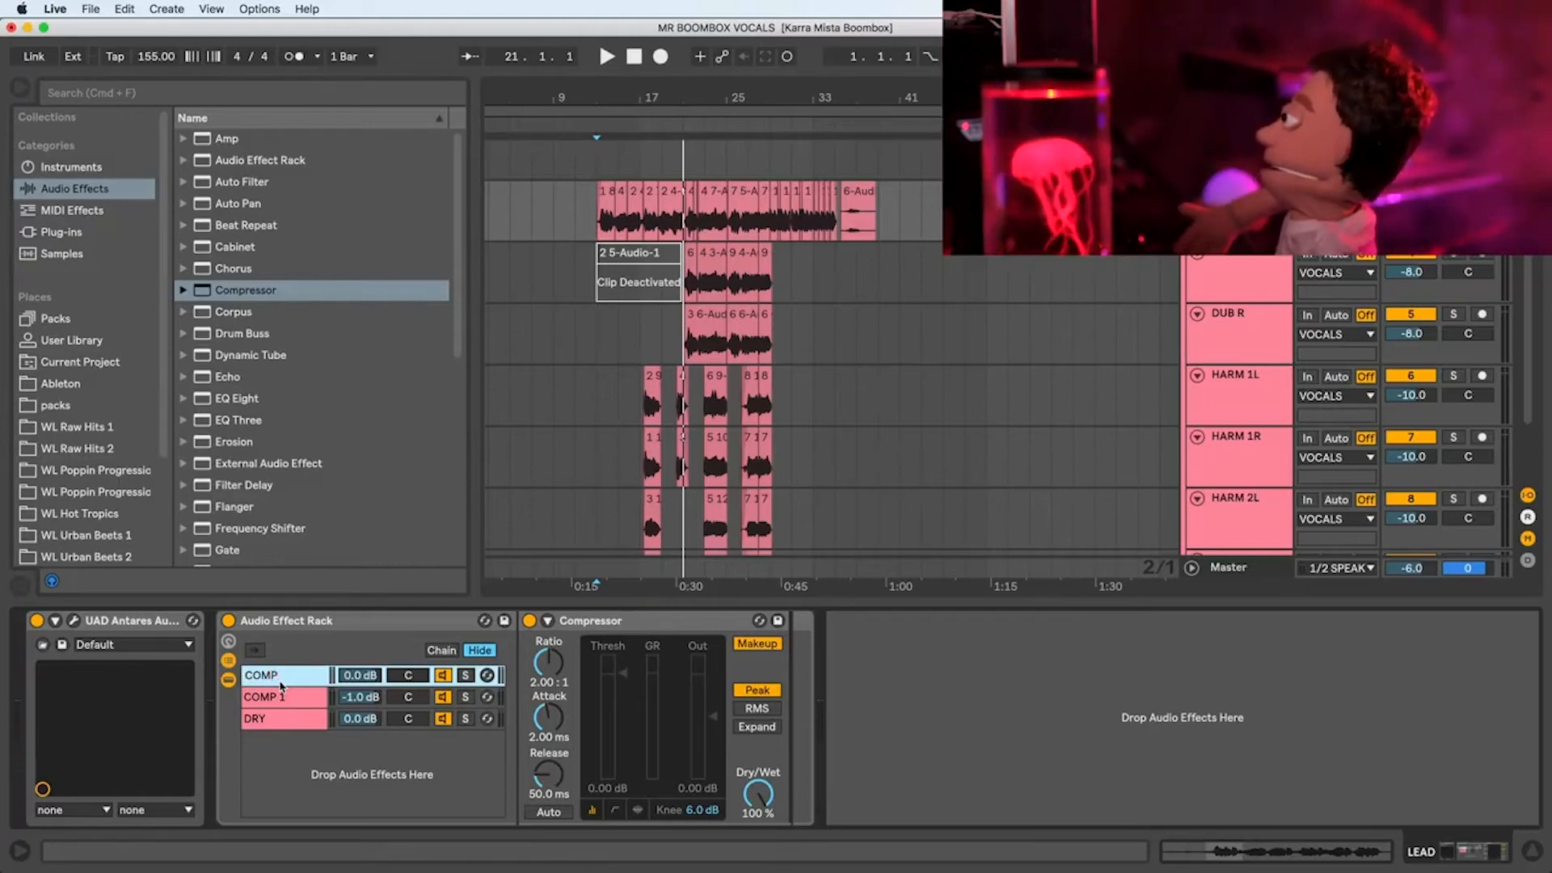
# Step: Play the lead vocal and set the chain volumes to -10.2 dB for COMP 2 and -8.7 dB for COMP 1
pyautogui.press('space')
pyautogui.moveTo(358, 676)
pyautogui.mouseDown()
pyautogui.moveTo(359, 709)
pyautogui.moveTo(368, 677)
pyautogui.mouseUp()
pyautogui.press('space')
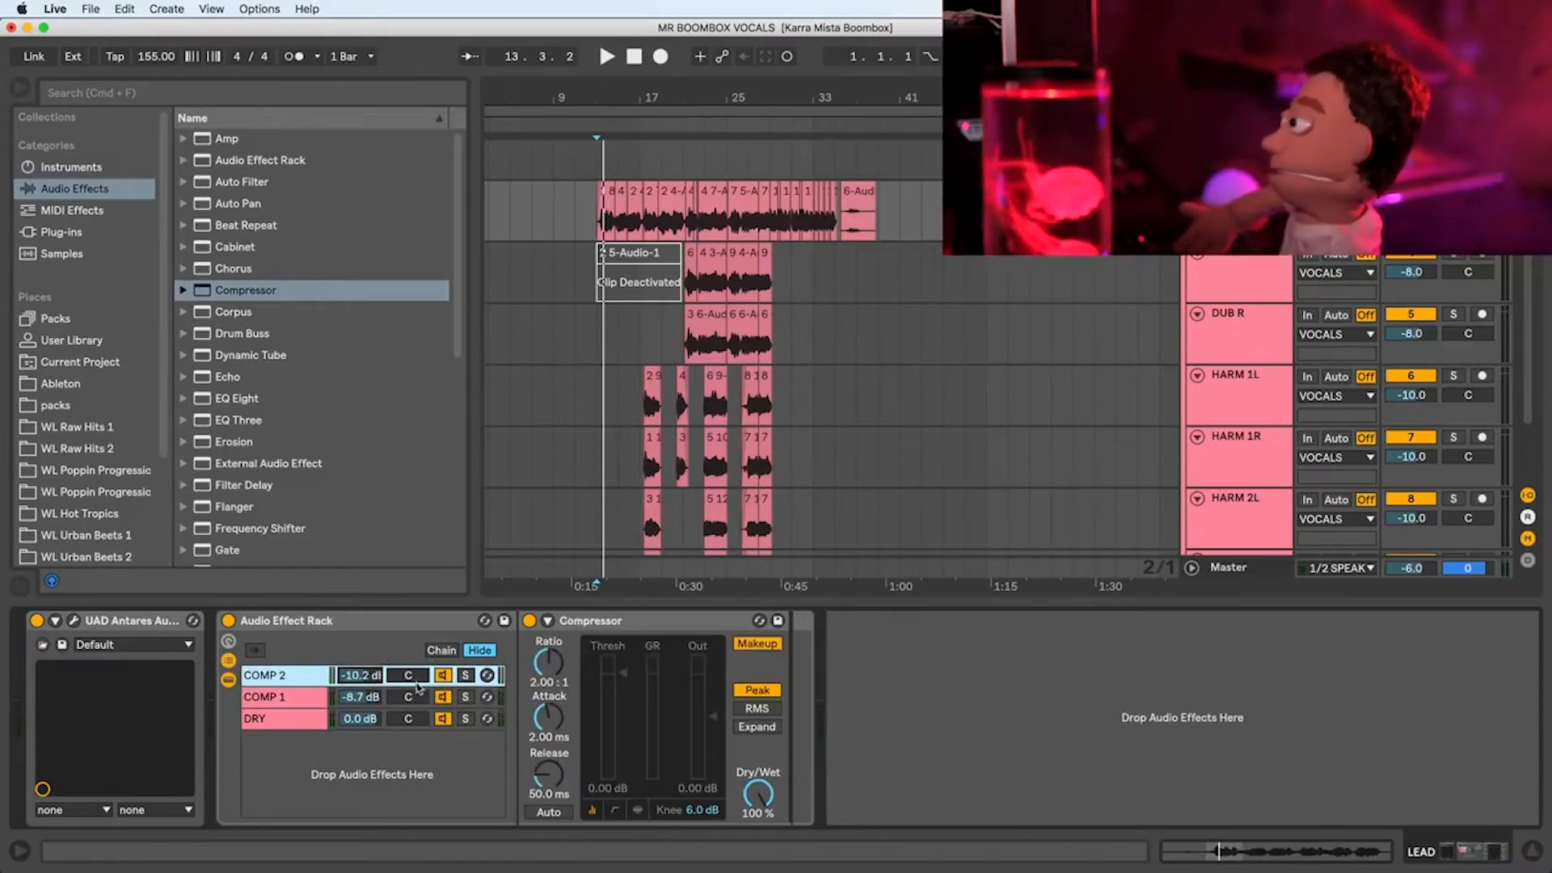
# Step: Set the COMP 2 Compressor to an inf:1 ratio and -41.4 dB threshold, and deactivate the COMP 1 chain
pyautogui.press('space')
pyautogui.moveTo(550, 653); pyautogui.dragTo(549, 598)
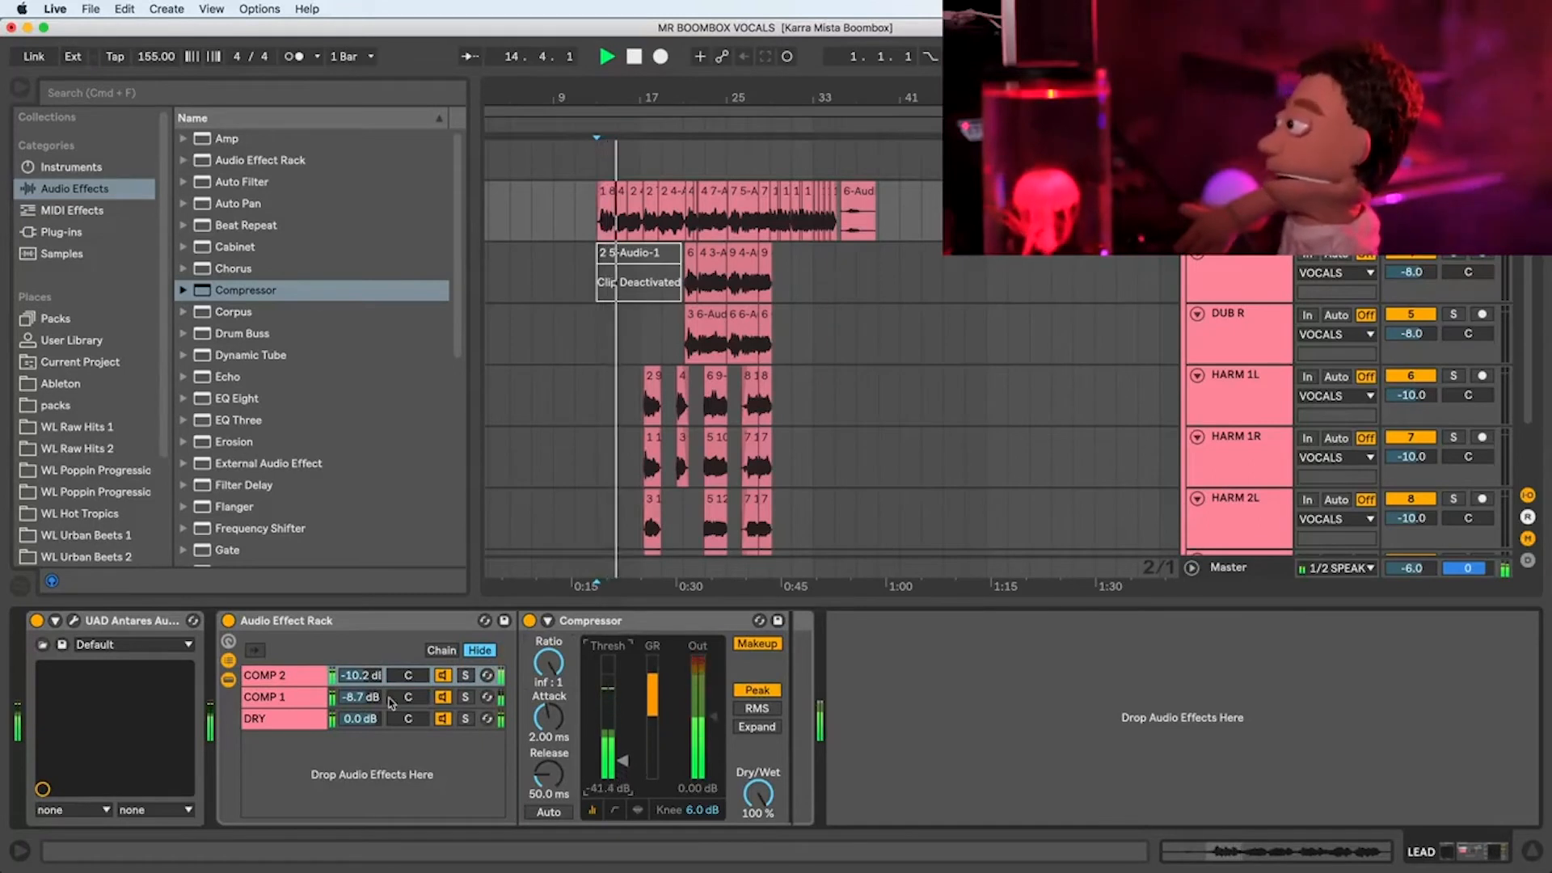
pyautogui.click(426, 700)
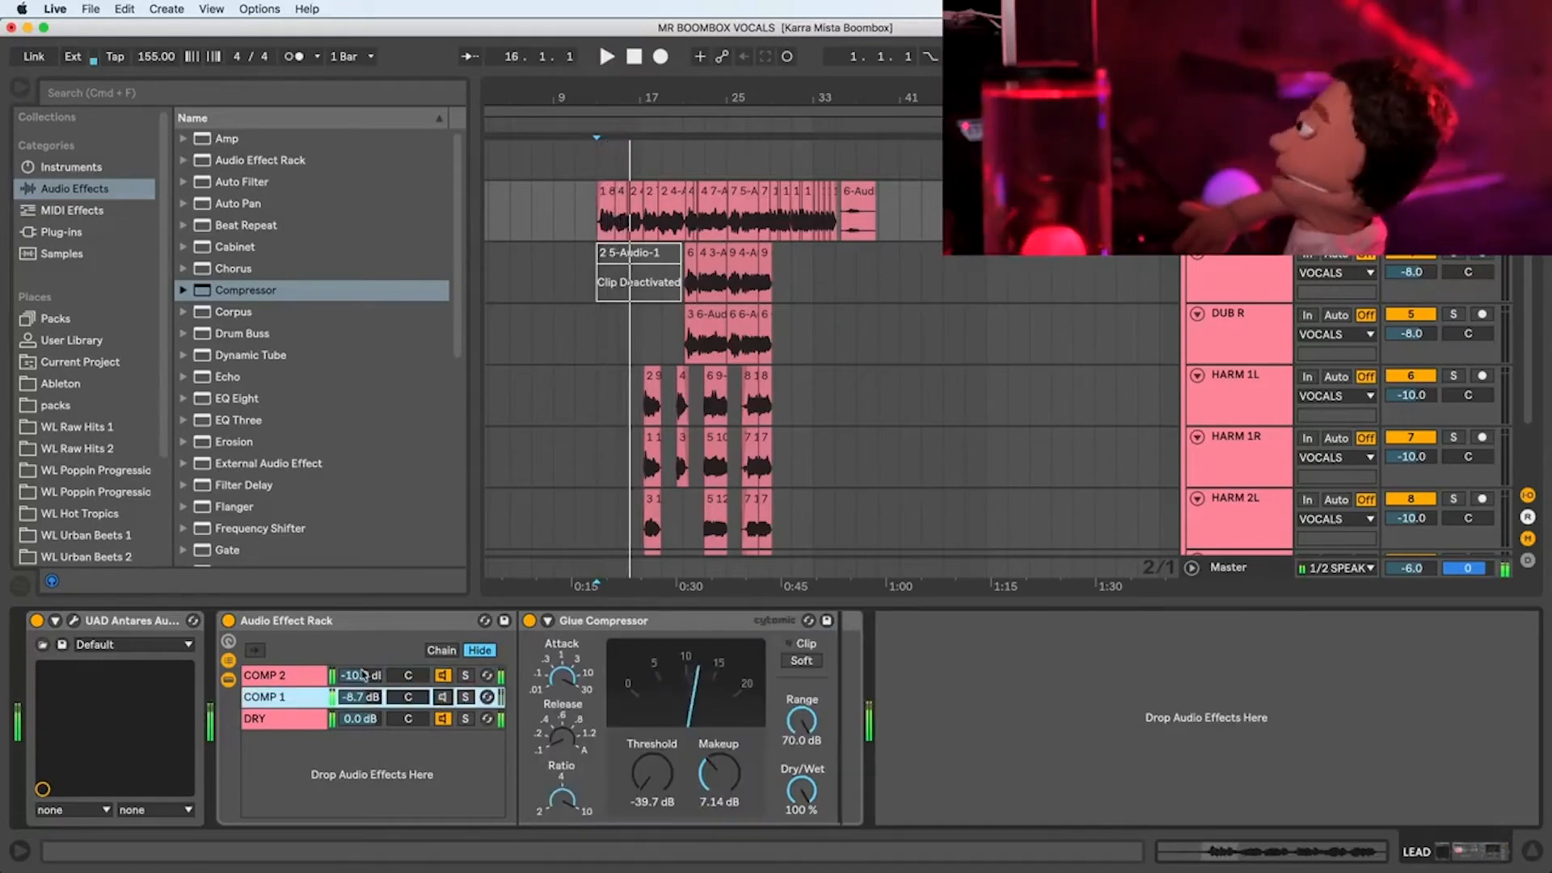
pyautogui.press('space')
pyautogui.click(313, 676)
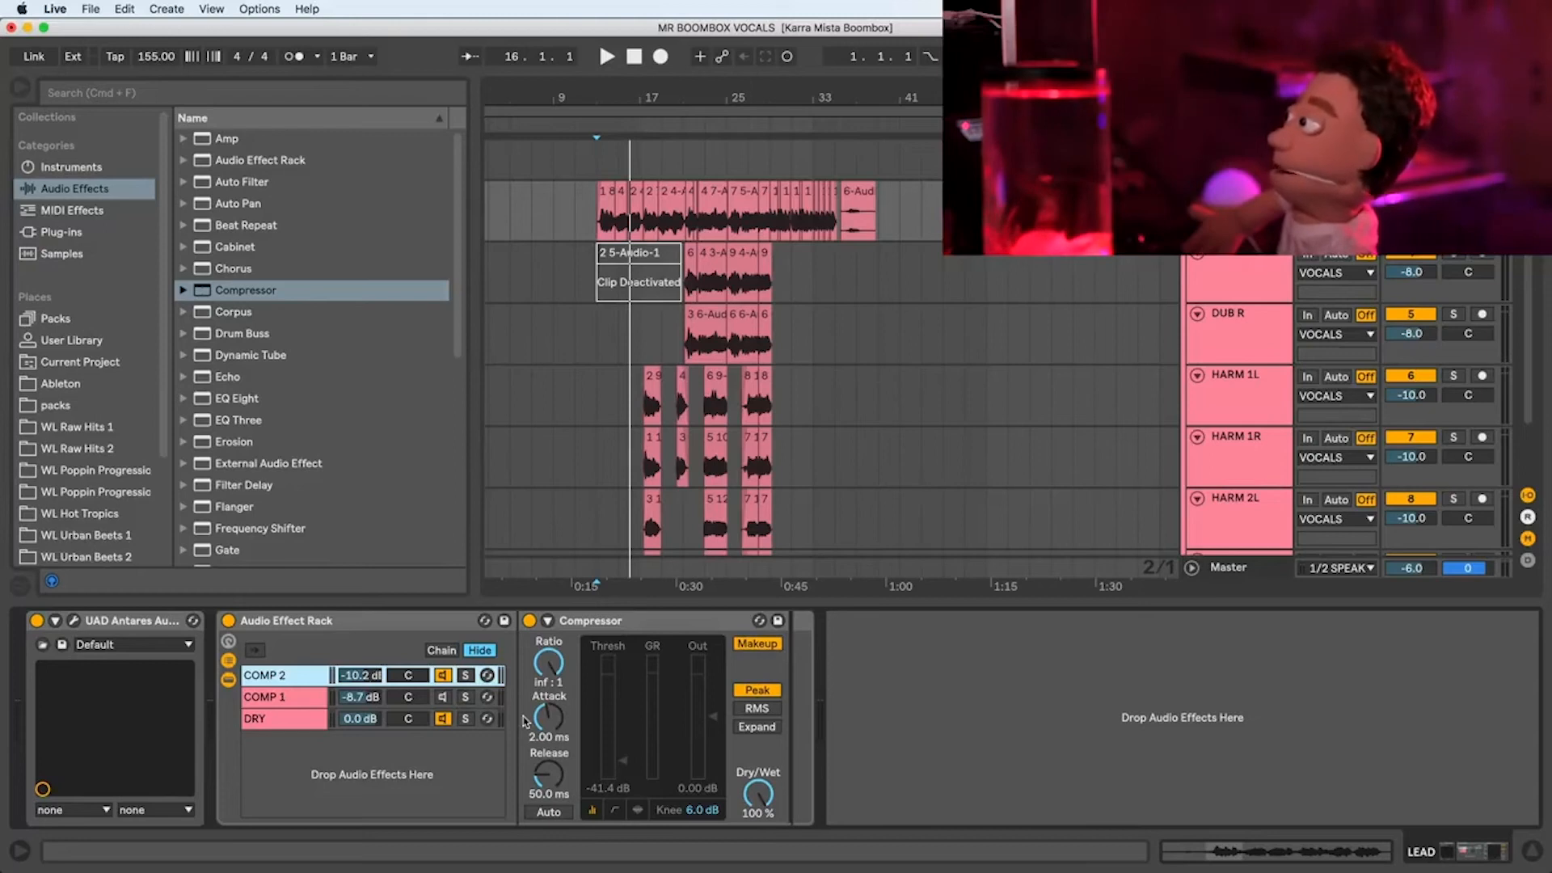
# Step: Set the COMP 2 Compressor's attack to 40.8 ms and release to 7.52 ms while auditioning the vocal
pyautogui.press('space')
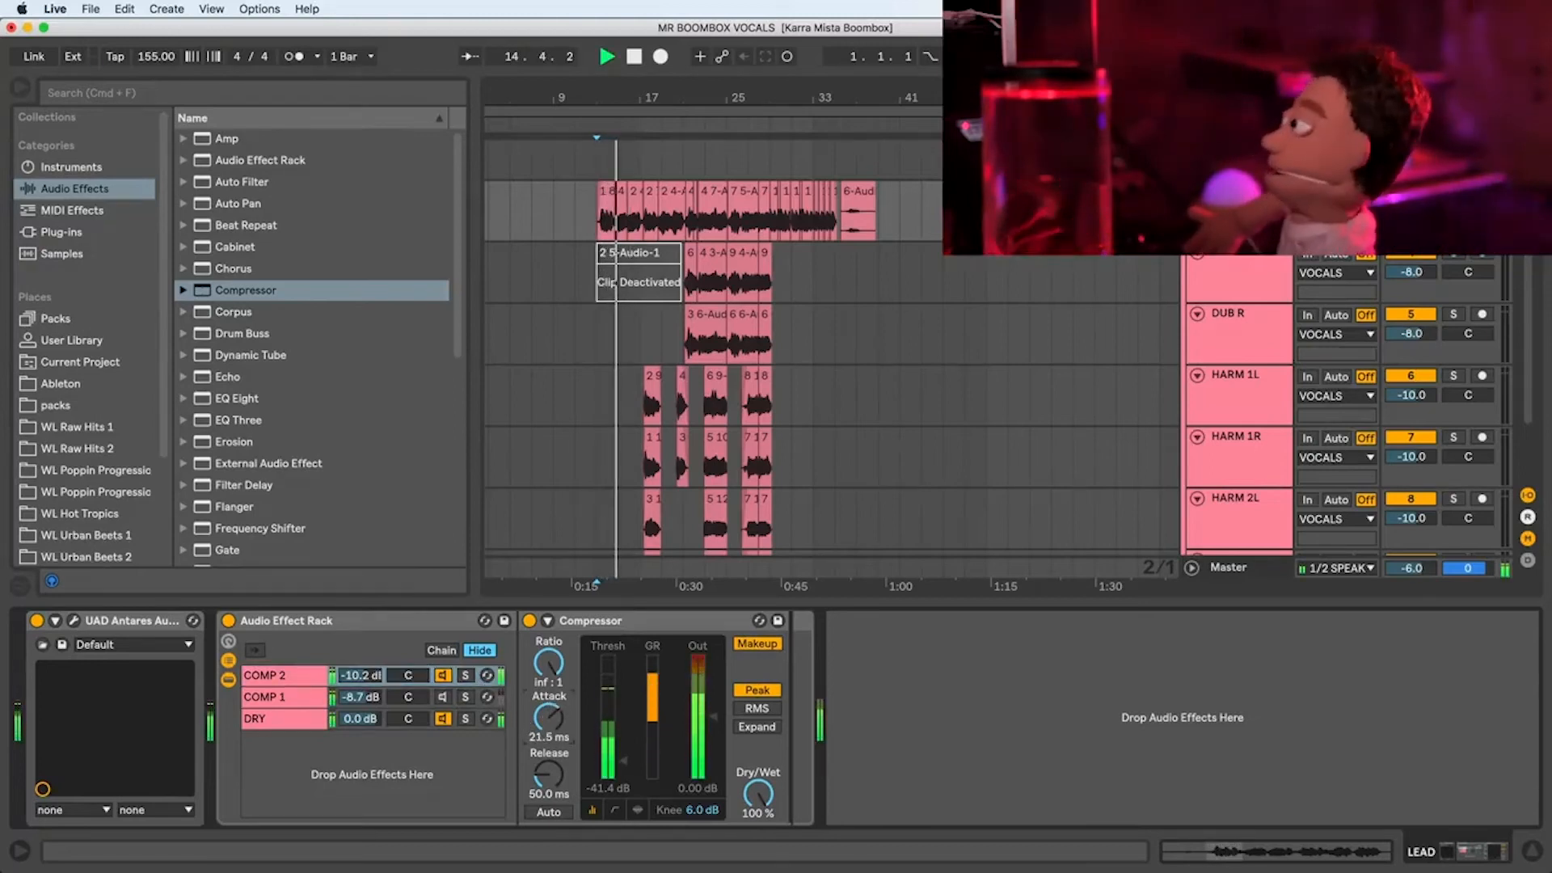
pyautogui.press('space')
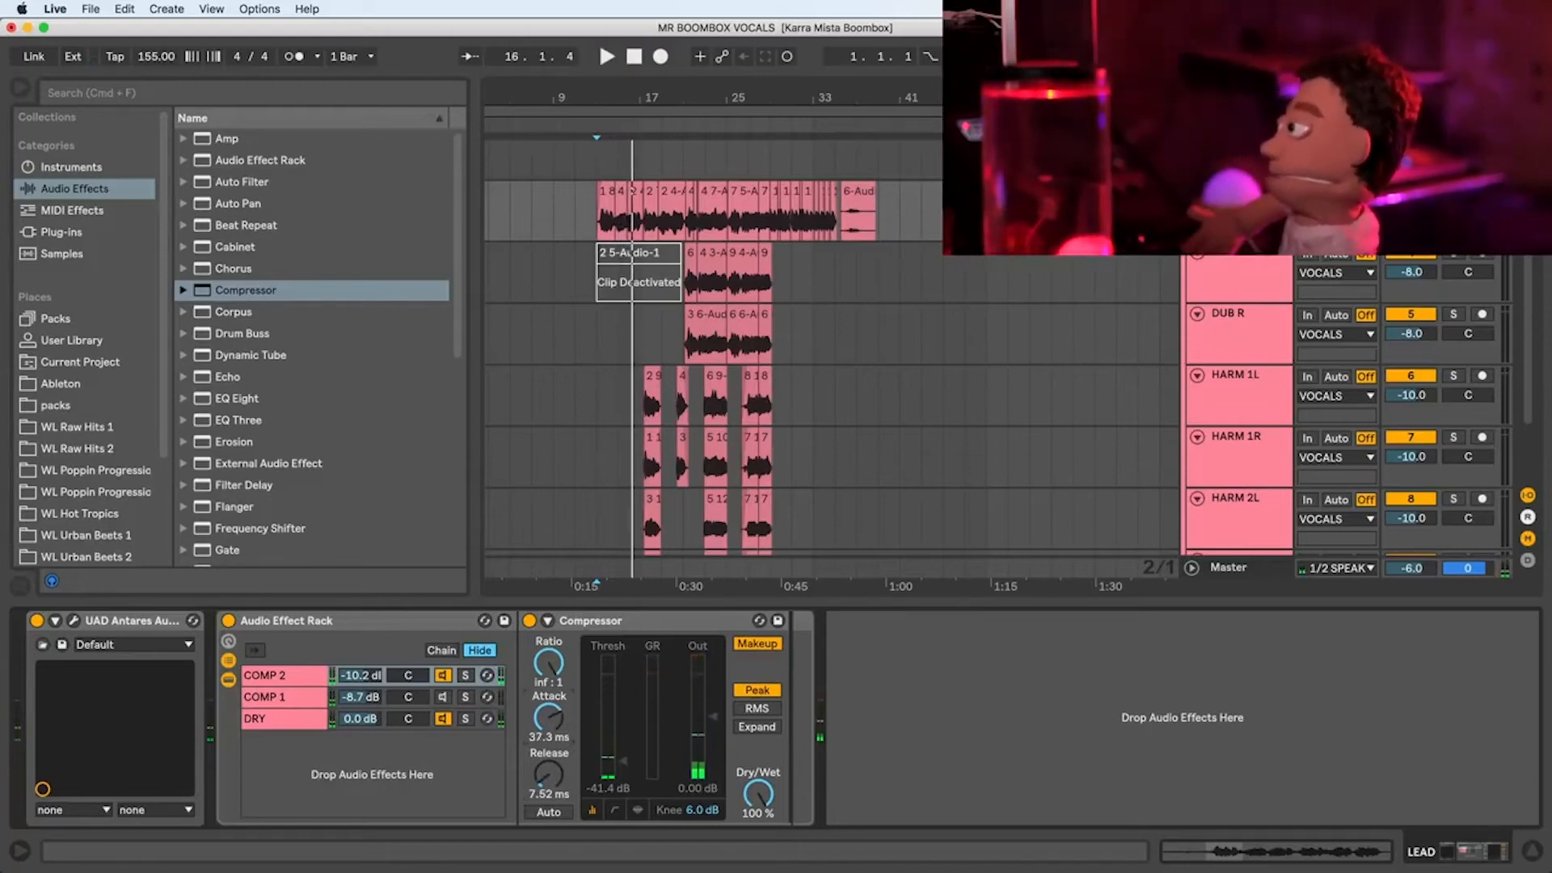
pyautogui.press('space')
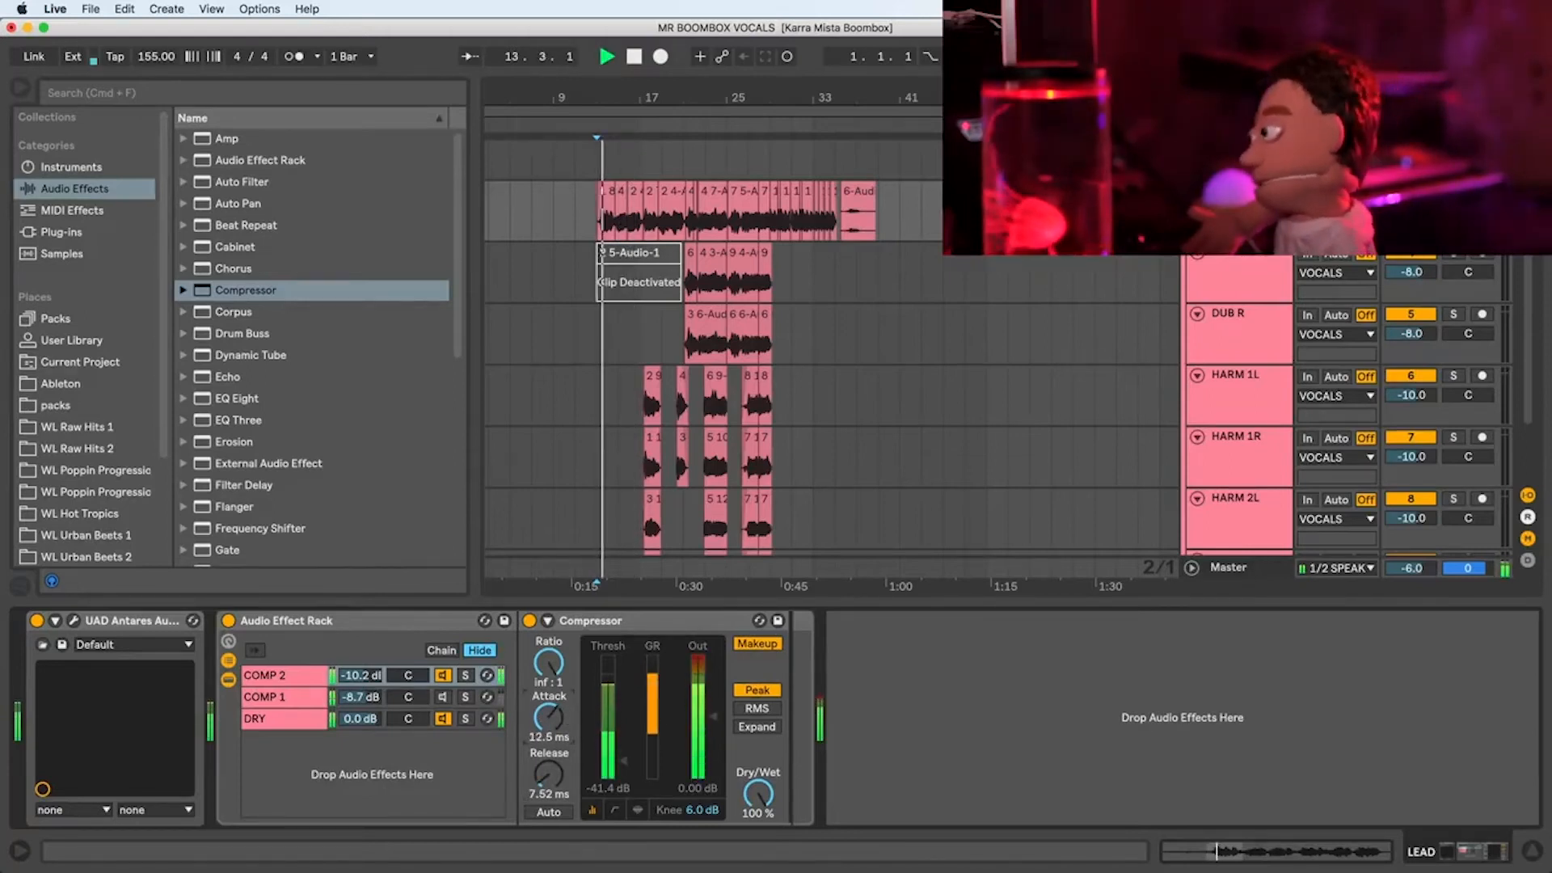
pyautogui.moveTo(548, 717); pyautogui.dragTo(549, 727)
pyautogui.press('space')
pyautogui.press('space')
# Step: Lower the COMP 2 Compressor's output to -18.8 dB during playback and adjust its release time
pyautogui.moveTo(713, 716); pyautogui.dragTo(713, 747)
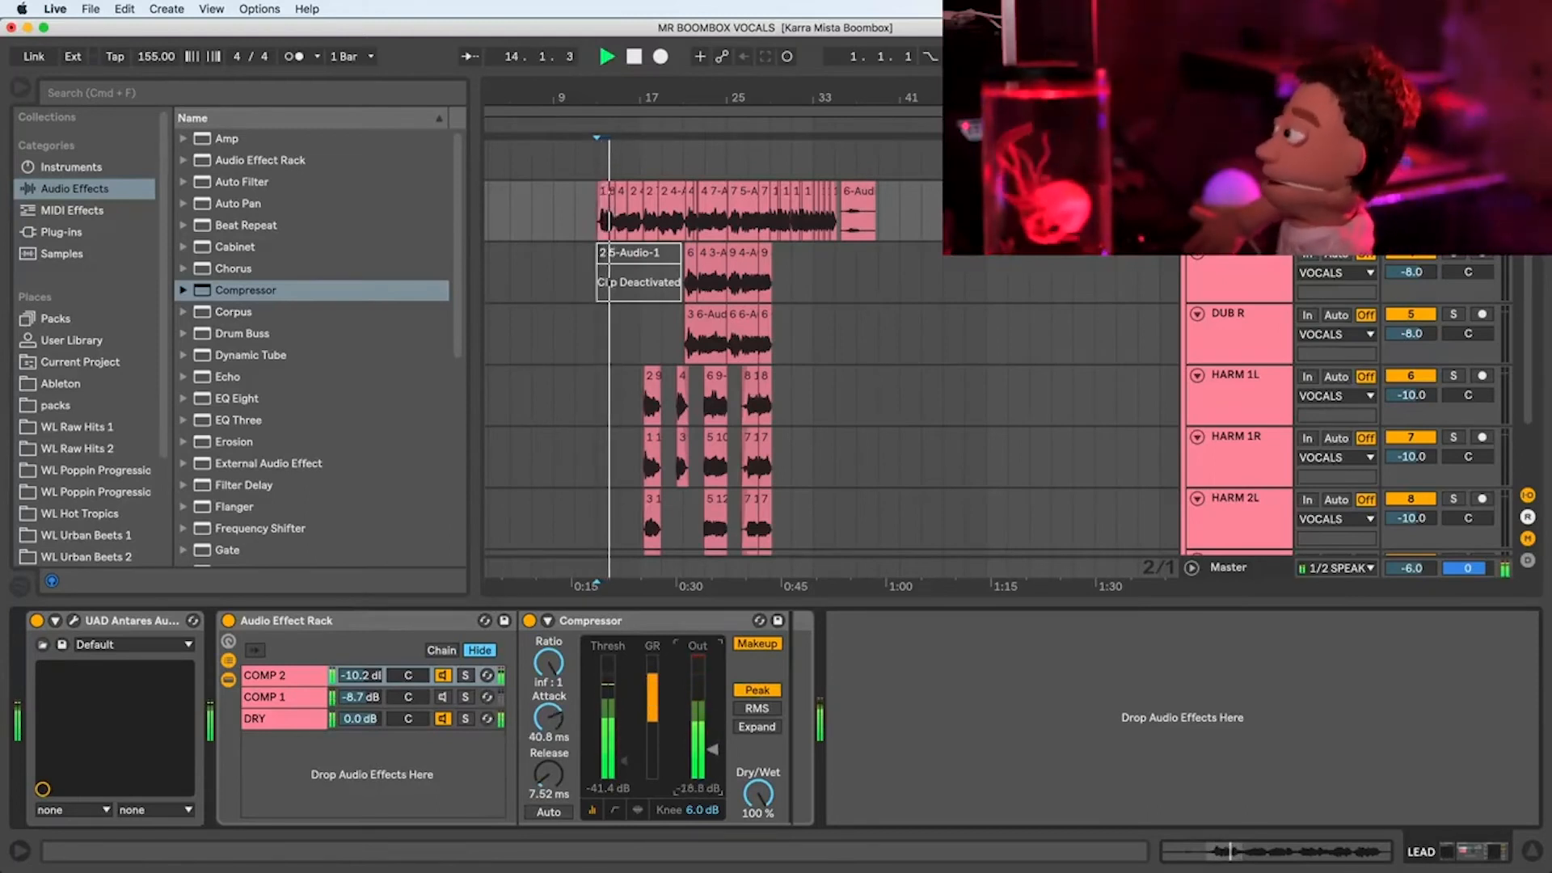
pyautogui.moveTo(549, 774); pyautogui.dragTo(549, 759)
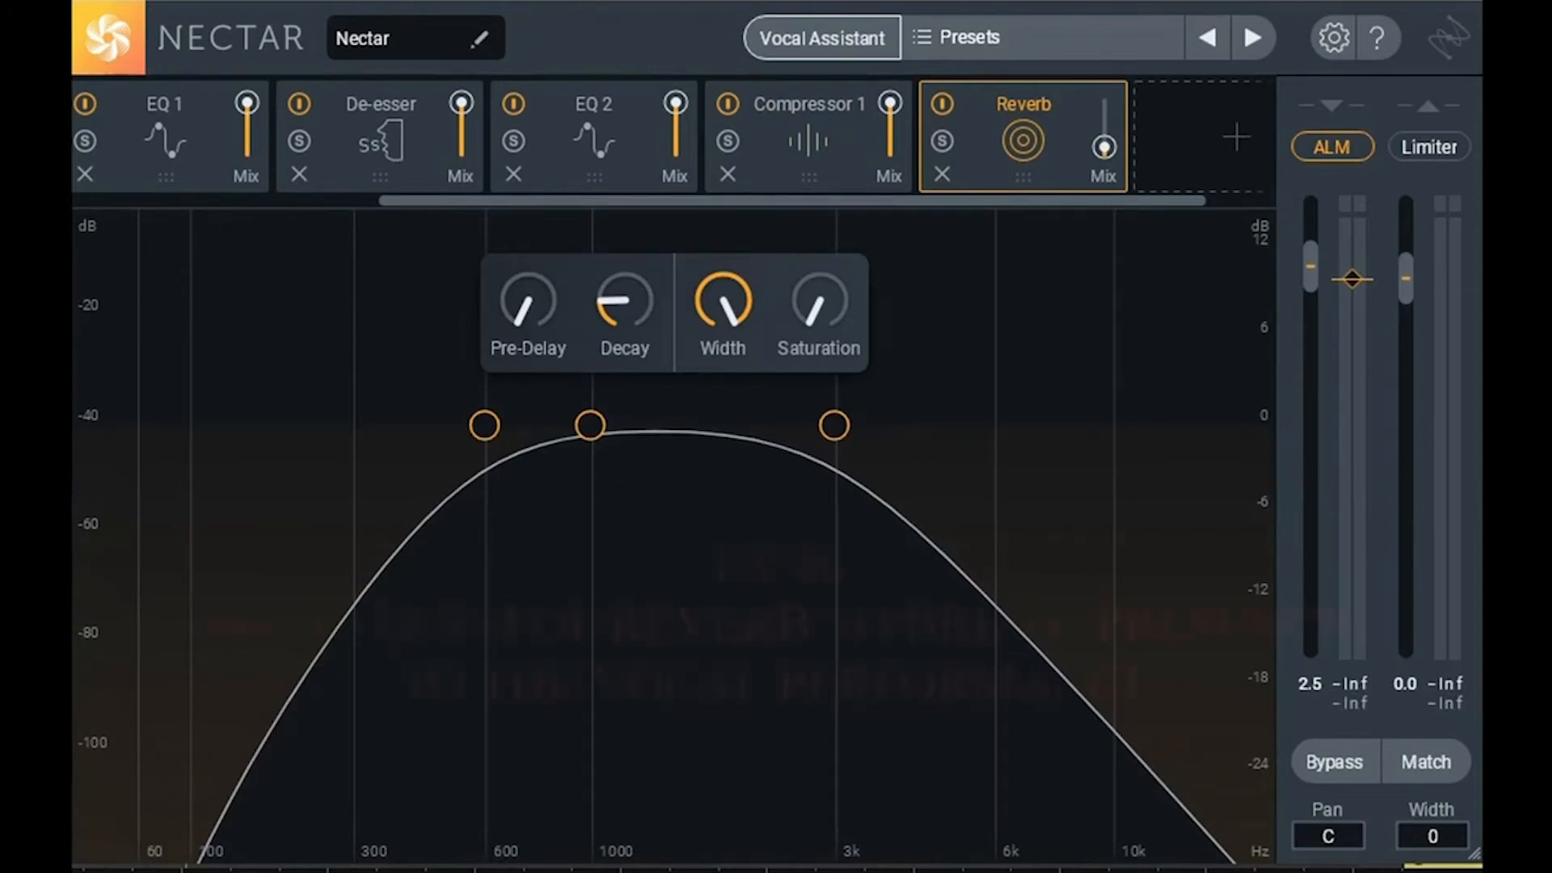
# Step: Set the Nectar Reverb module's mix to 78 and play the vocal through it
pyautogui.moveTo(1099, 143); pyautogui.dragTo(1103, 105)
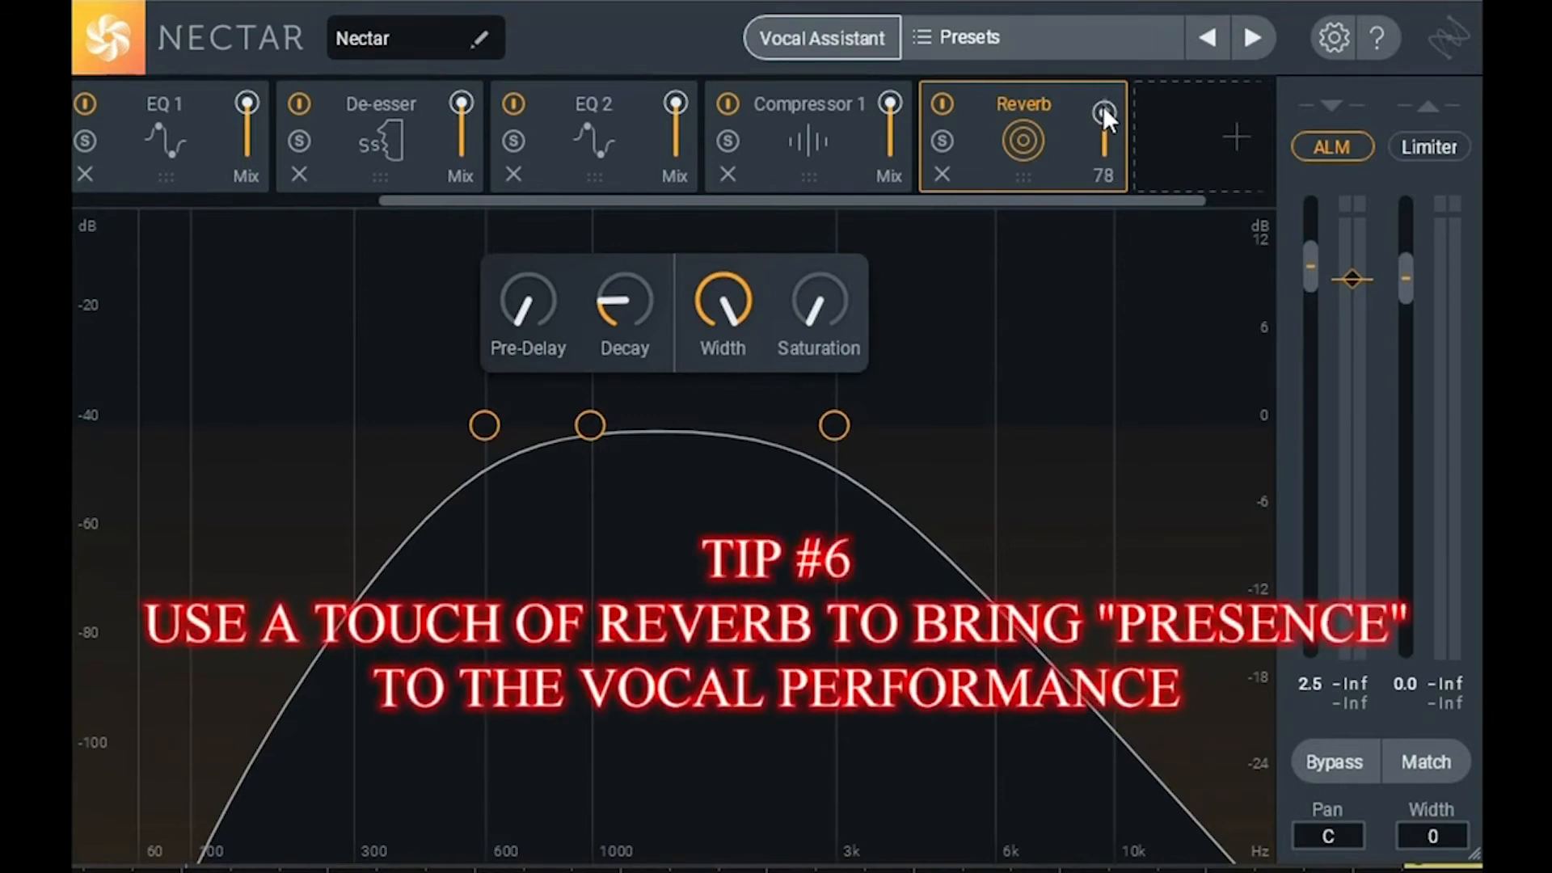
pyautogui.press('space')
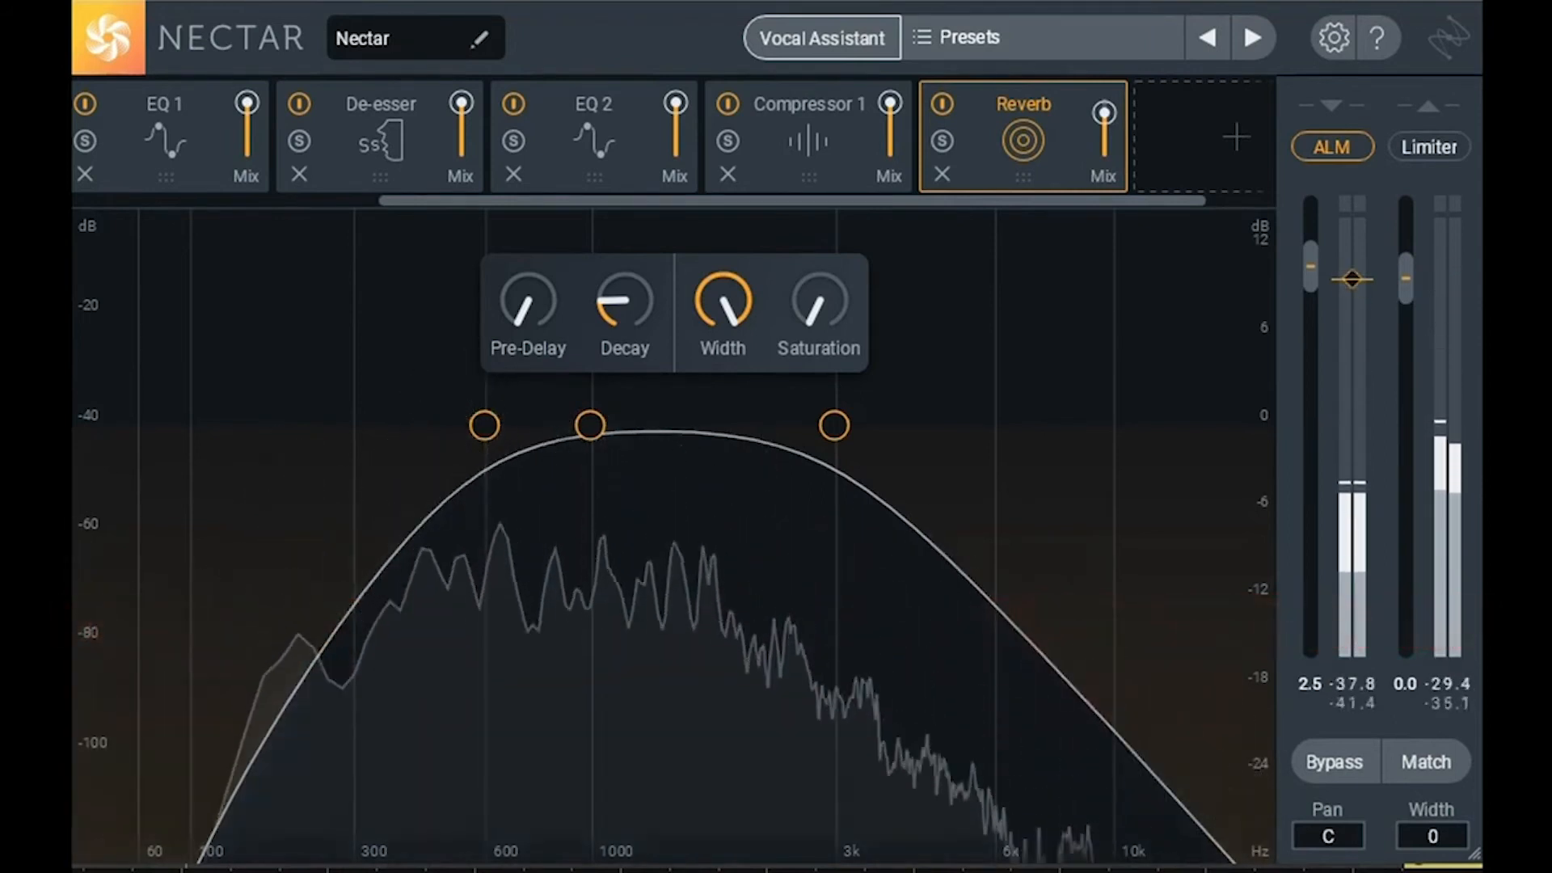
# Step: Lower the Nectar Reverb module's mix to 9 and audition the vocal with that setting
pyautogui.moveTo(1104, 113)
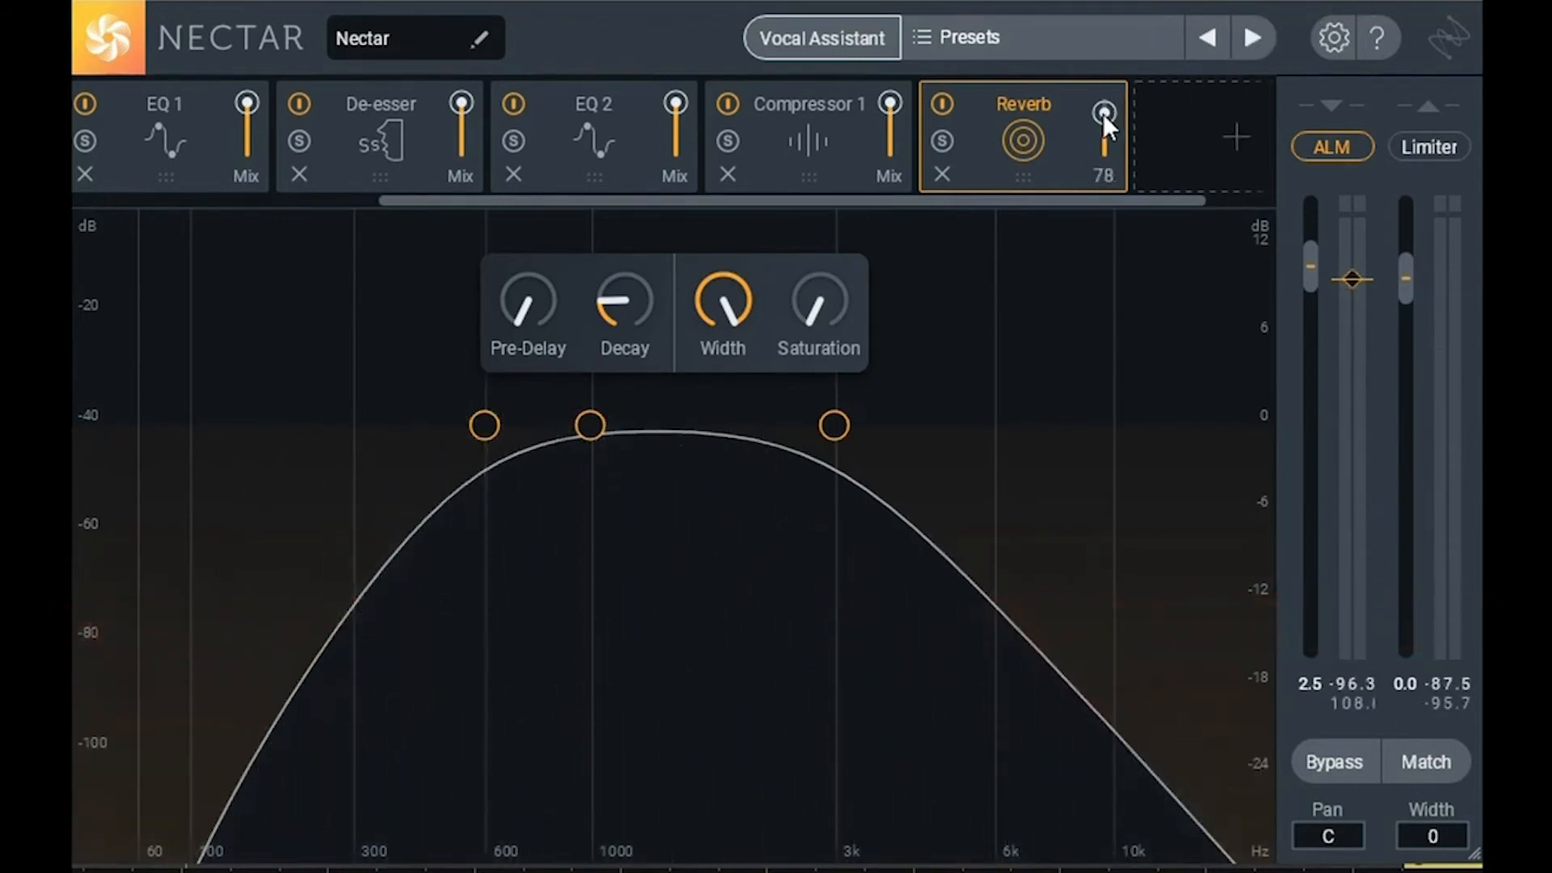
pyautogui.moveTo(1099, 113); pyautogui.dragTo(1099, 120)
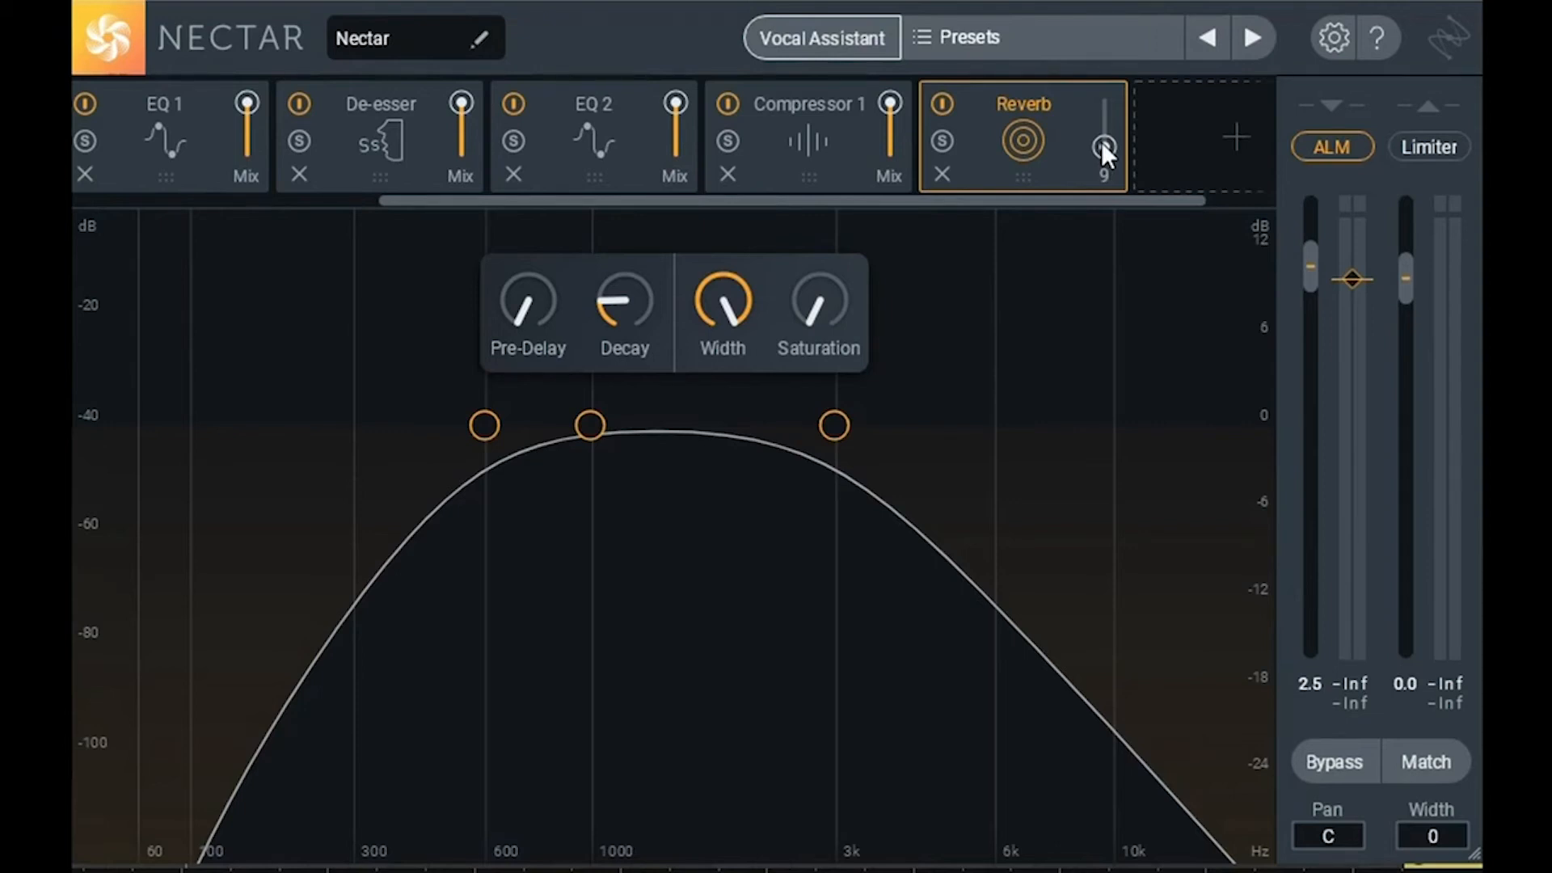
pyautogui.press('space')
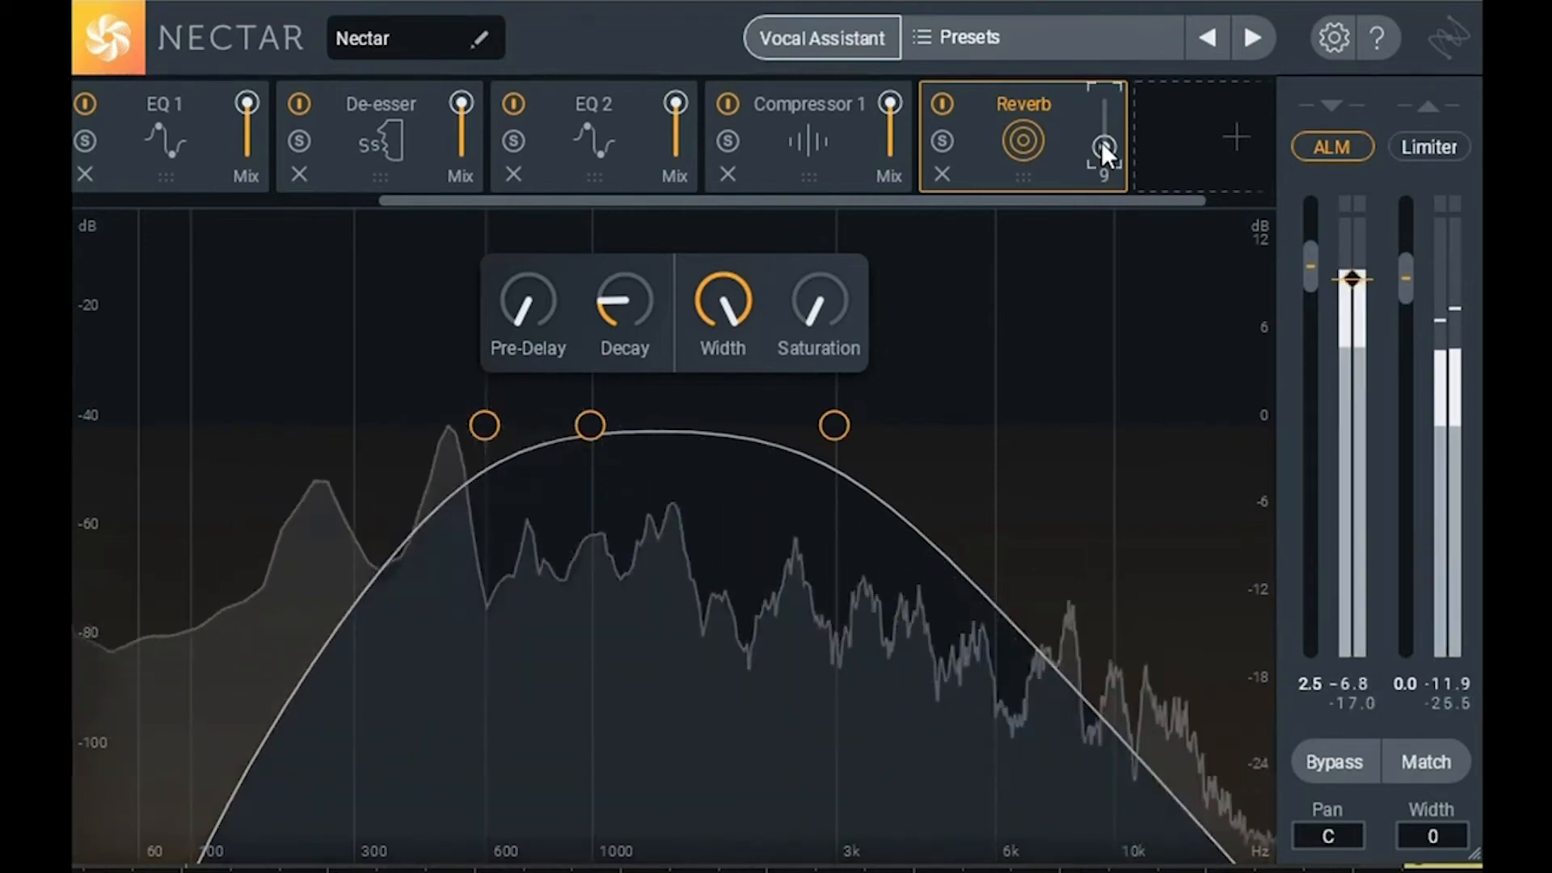
pyautogui.press('space')
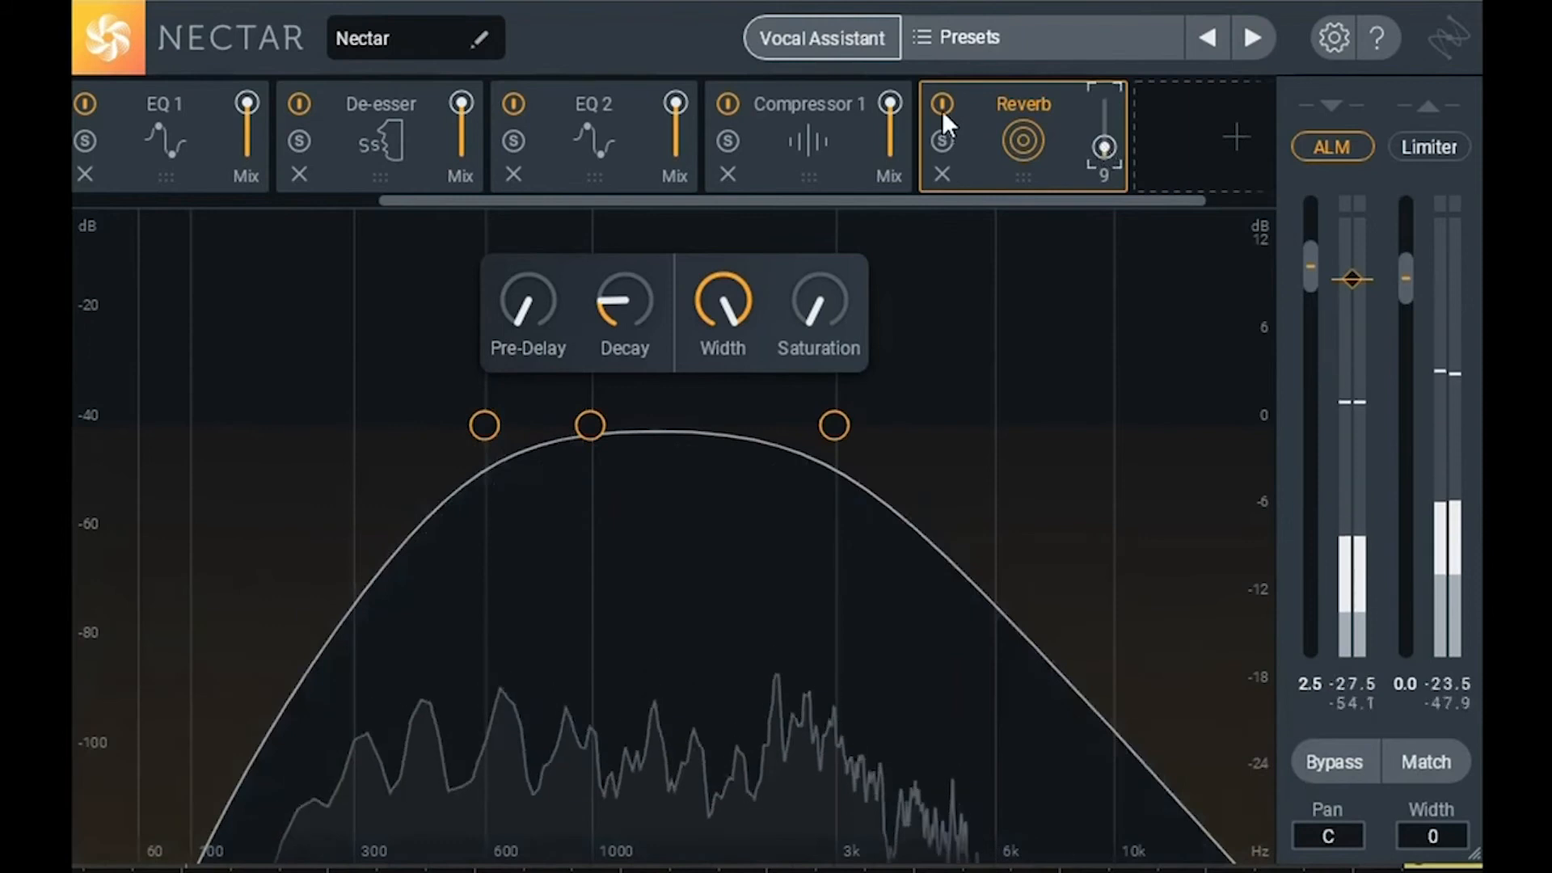
# Step: Compare the vocal during playback with the Reverb module bypassed and with it enabled again
pyautogui.click(942, 104)
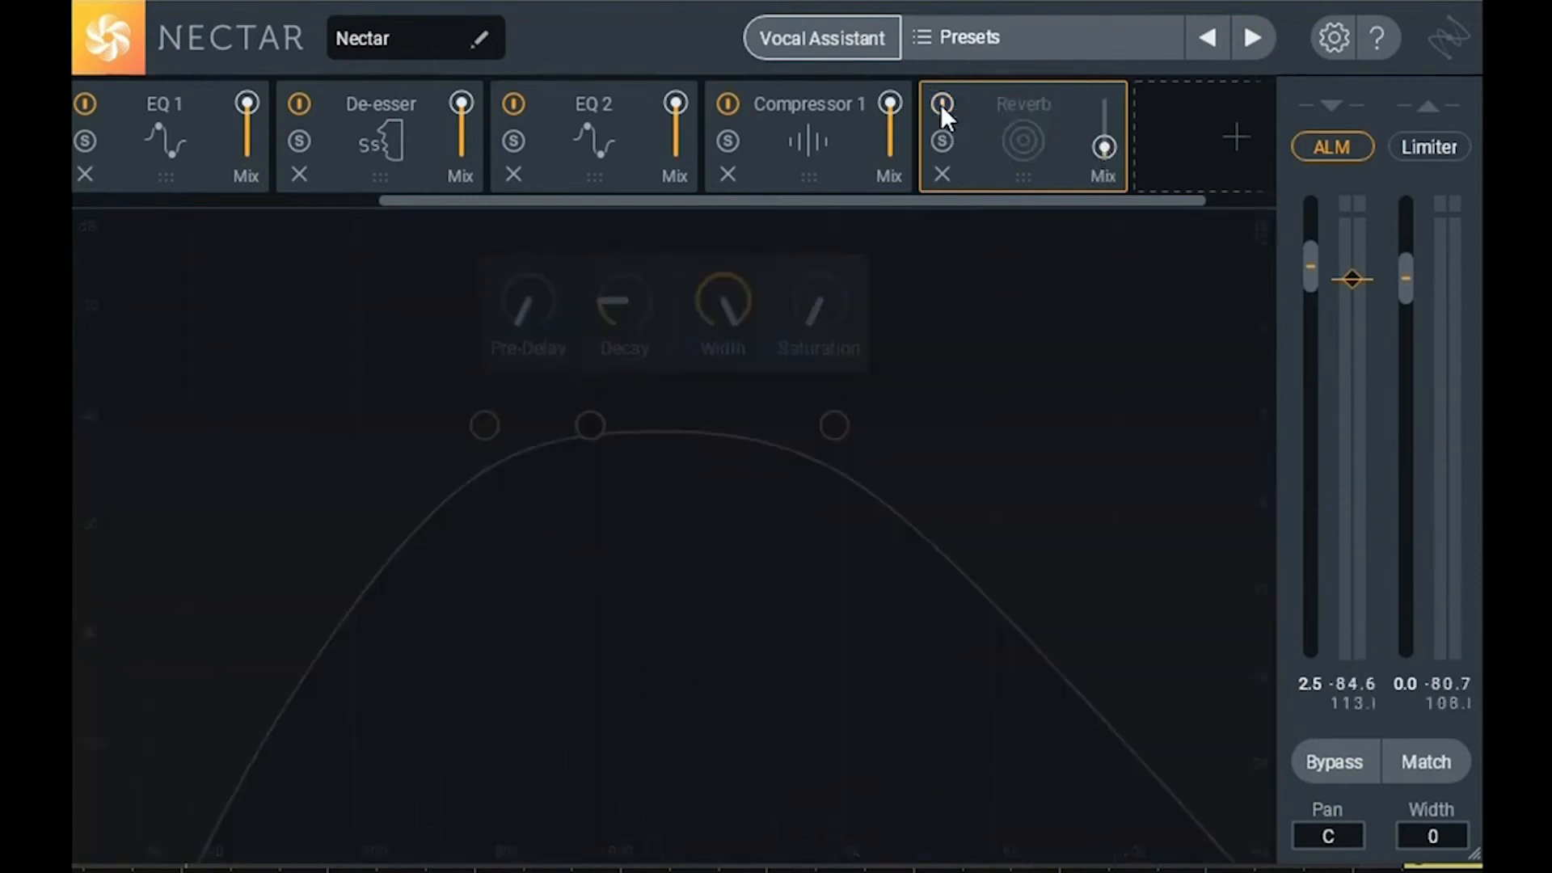
pyautogui.press('space')
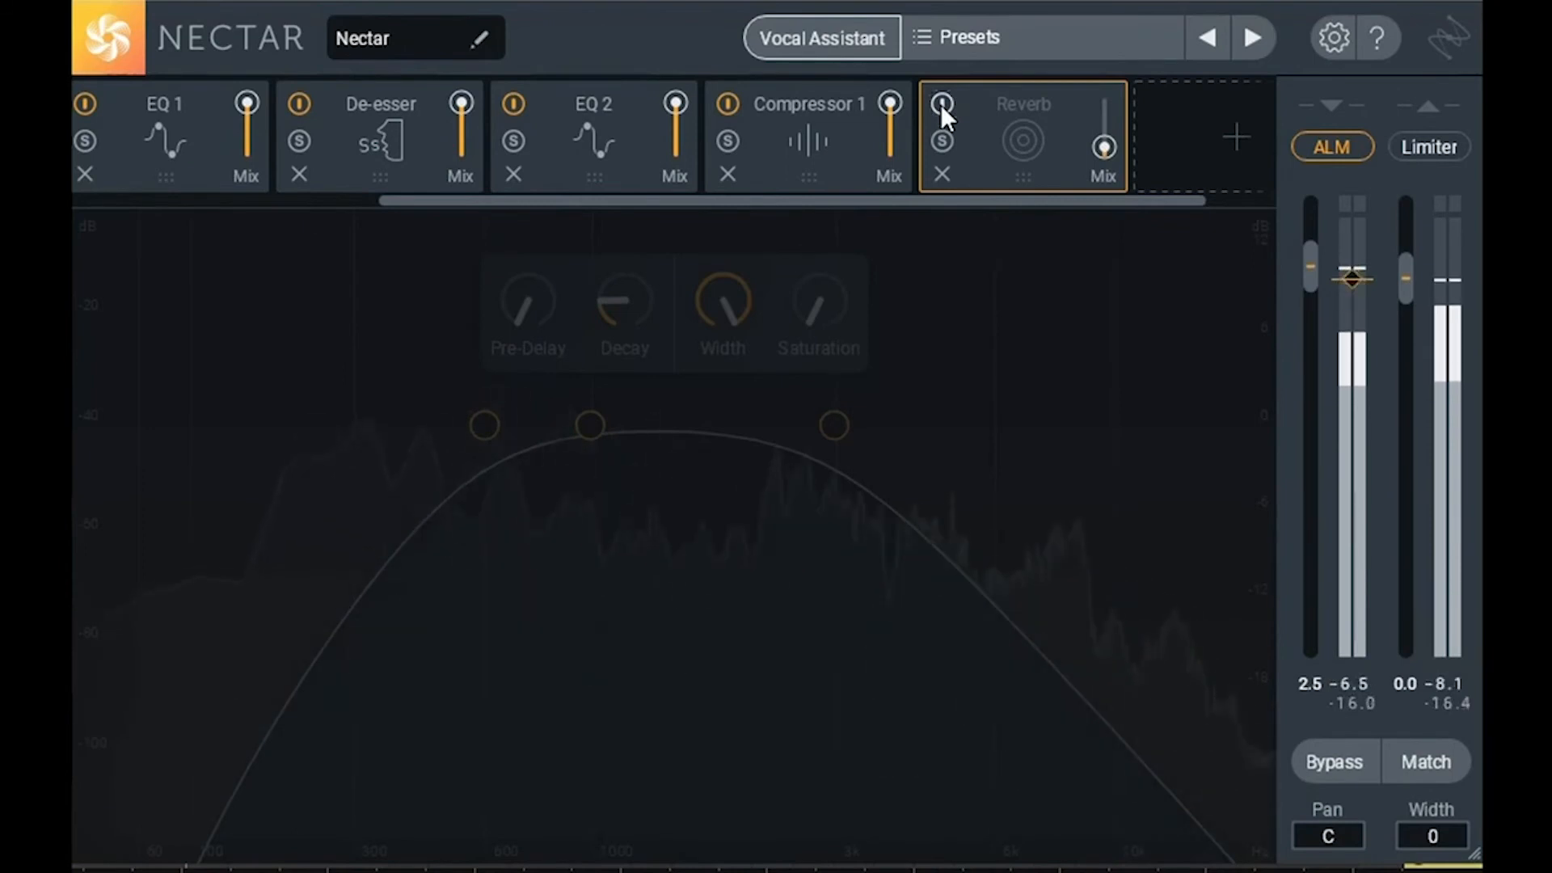
pyautogui.press('space')
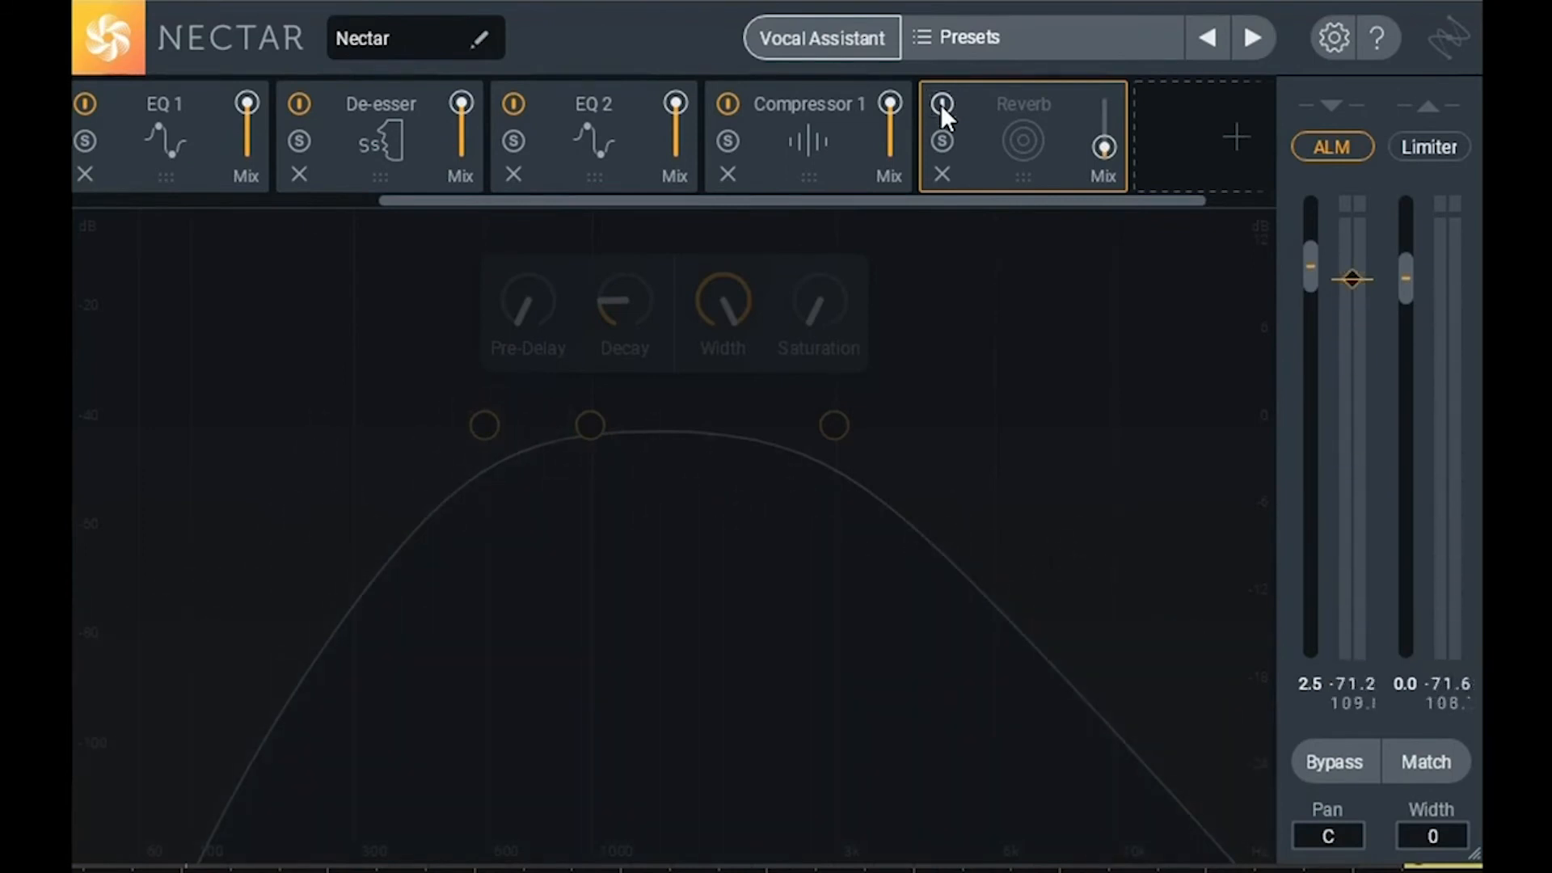
pyautogui.click(939, 104)
pyautogui.press('space')
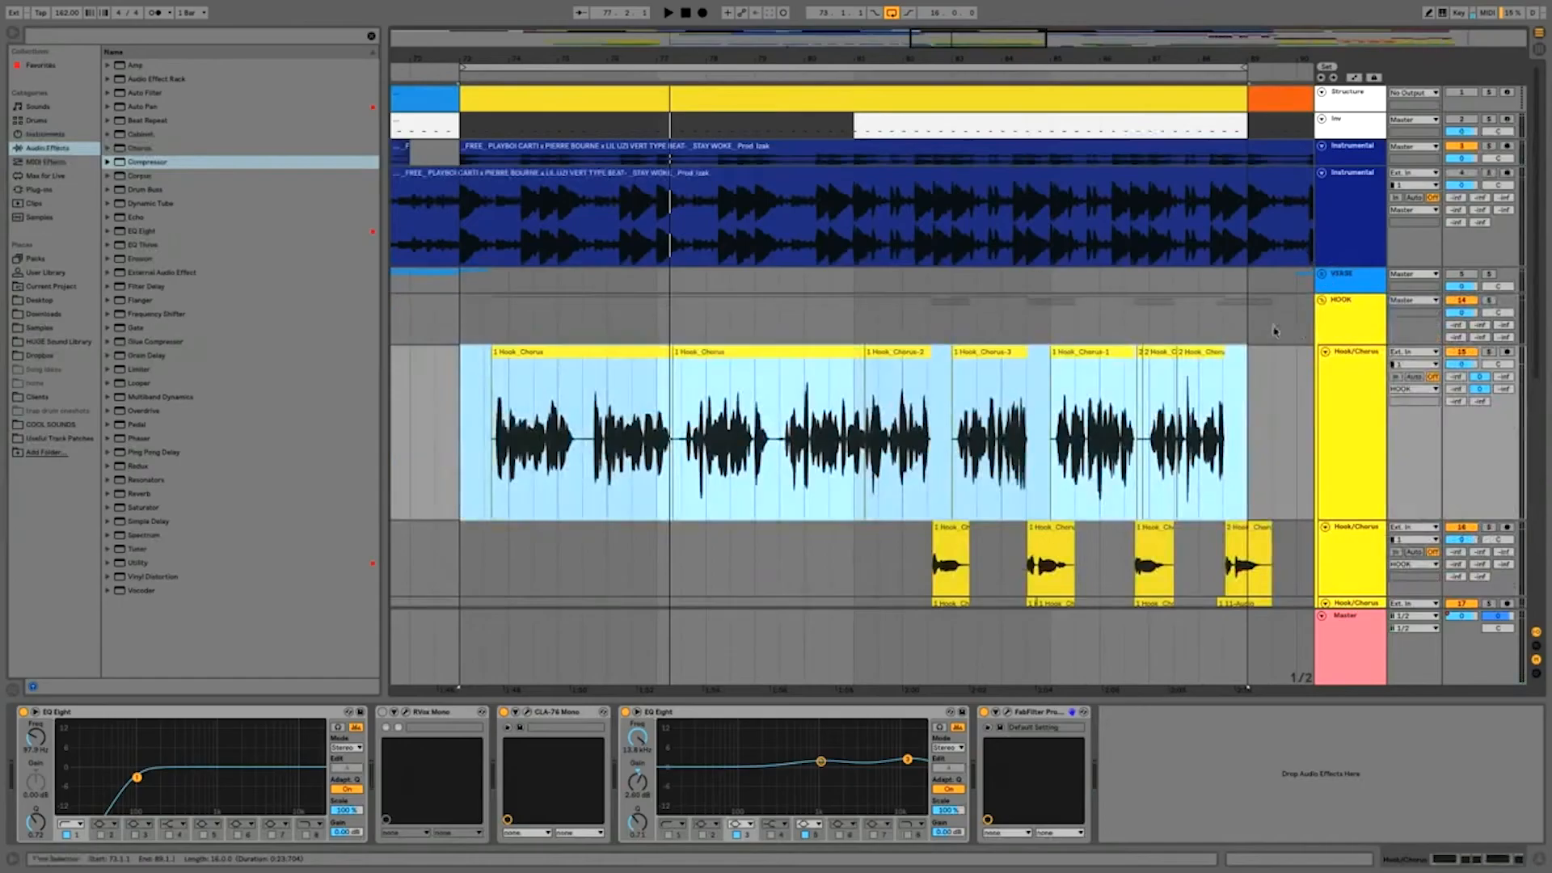
# Step: Return to the Ableton Live arrangement and launch the KeyFinder application from it
pyautogui.click(1109, 296)
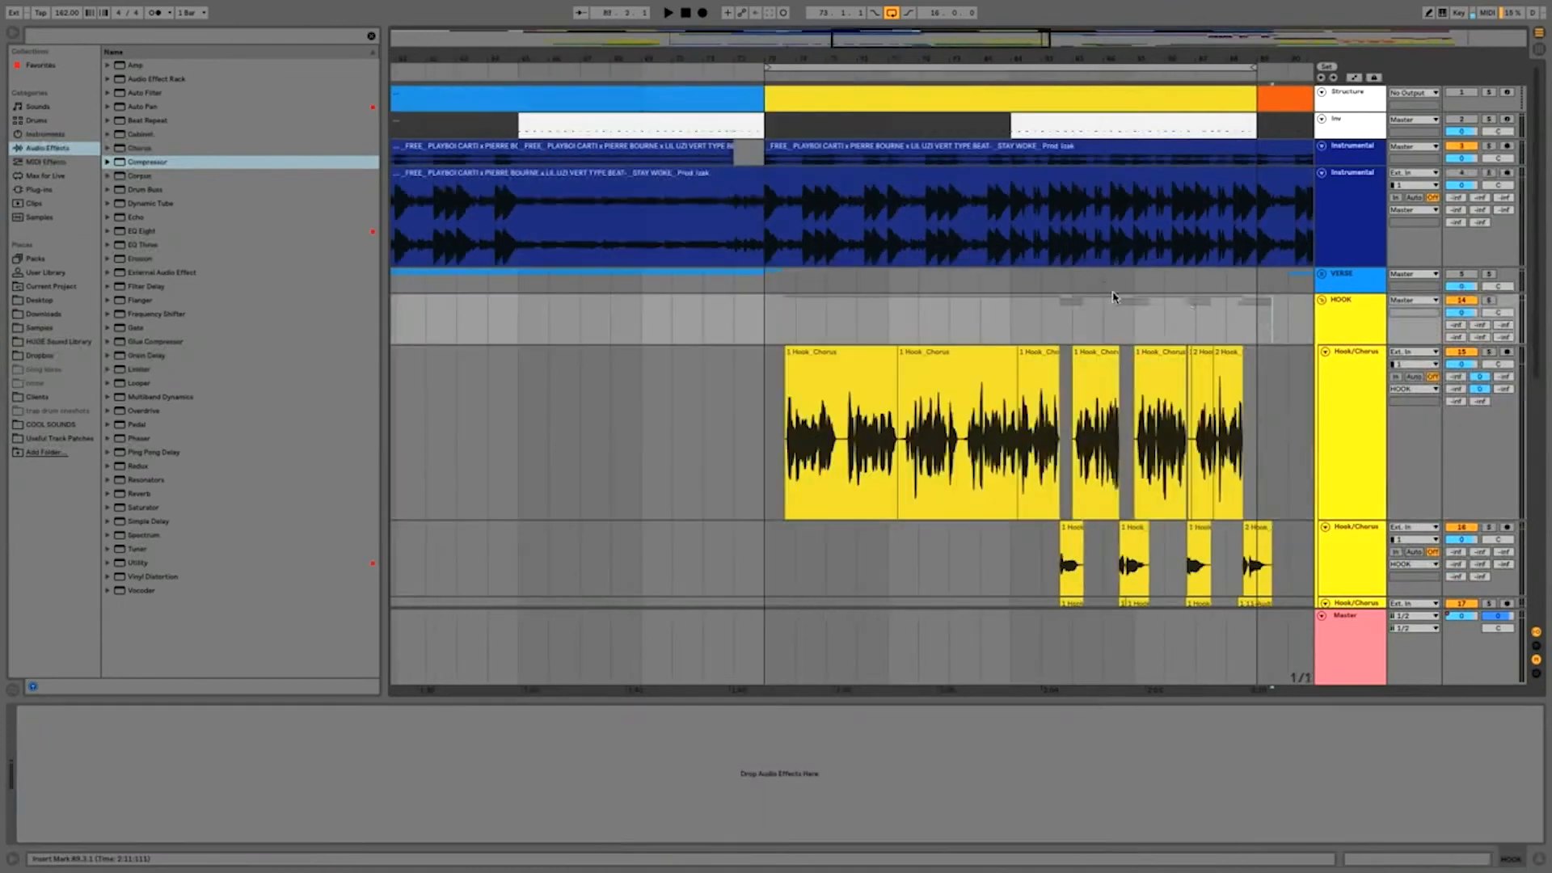
pyautogui.hscroll(2, 1113, 296)
pyautogui.press('super+space')
pyautogui.write('ke')
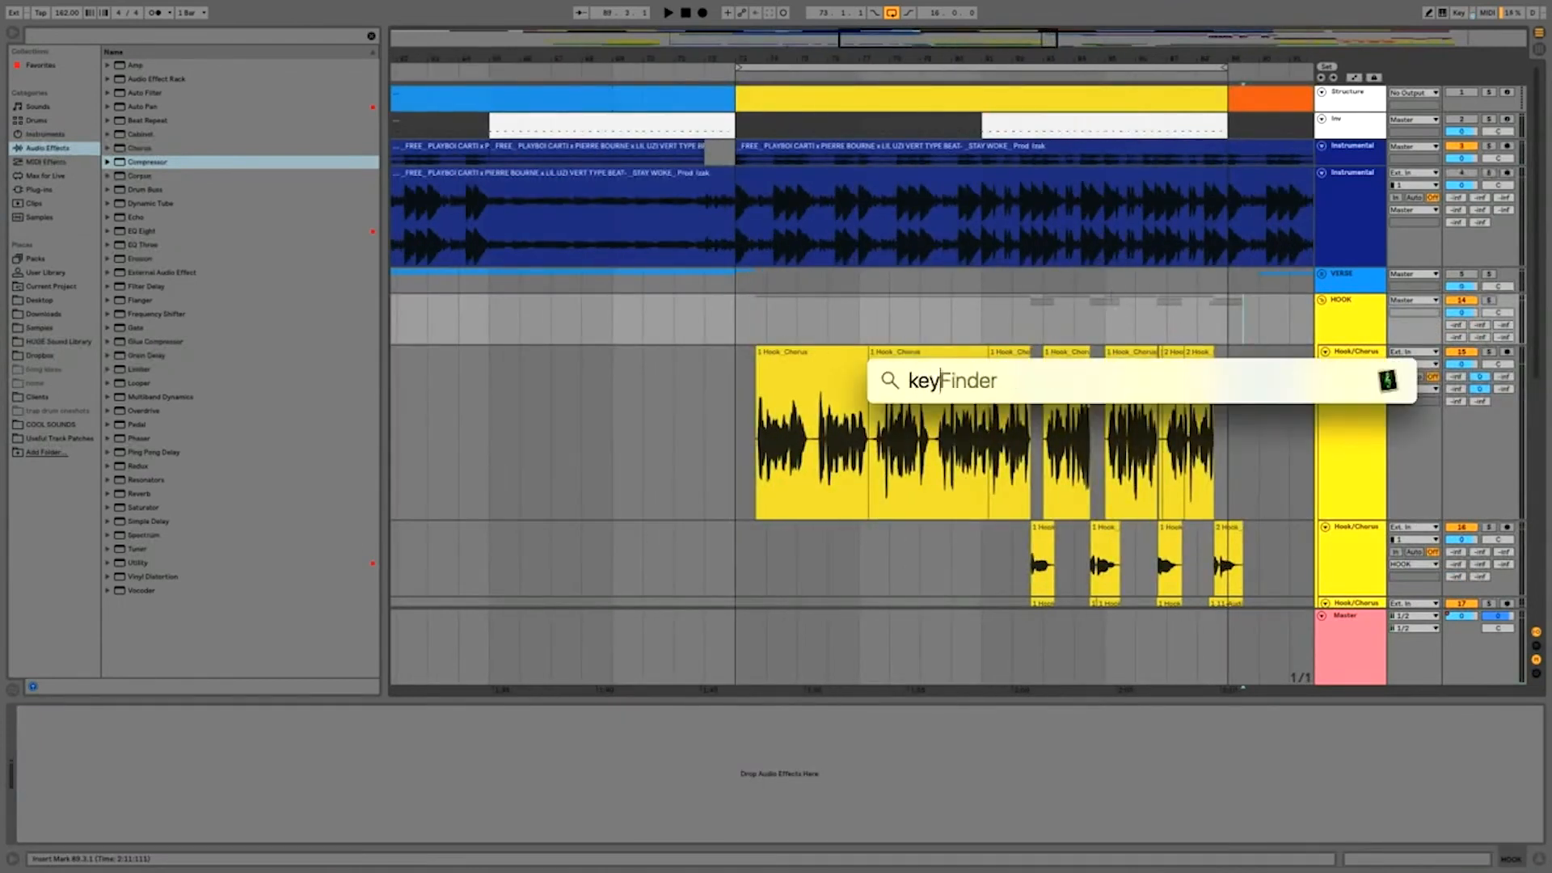
pyautogui.write('y')
pyautogui.press('Return')
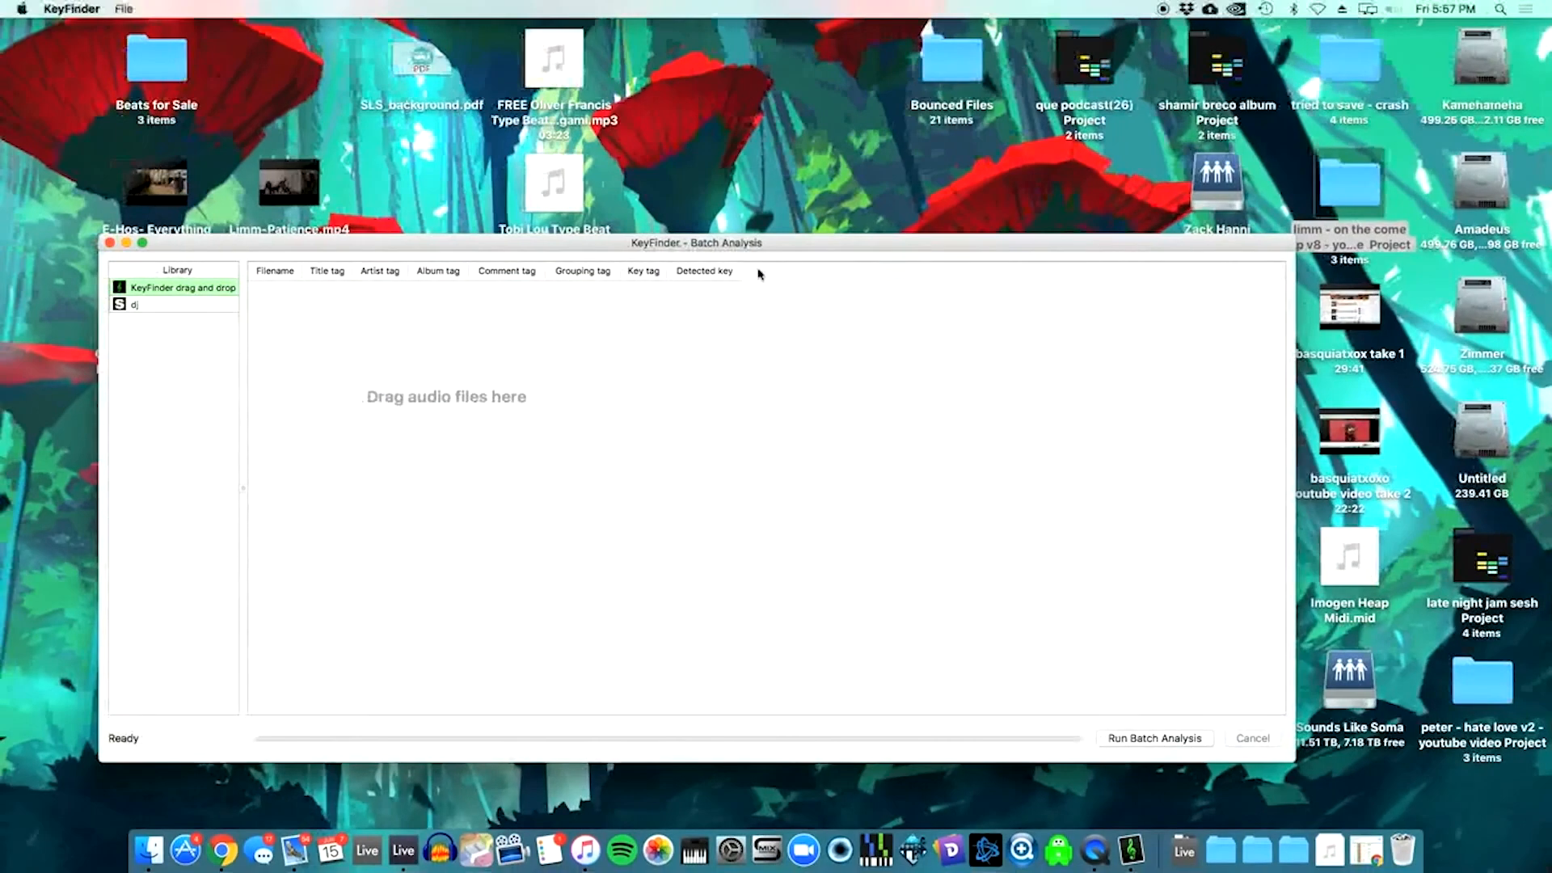
# Step: Add the Instrumental track's audio clip from Ableton Live to KeyFinder and run the batch analysis on it
pyautogui.hotkey('ctrl', 'Up')
pyautogui.click(780, 58)
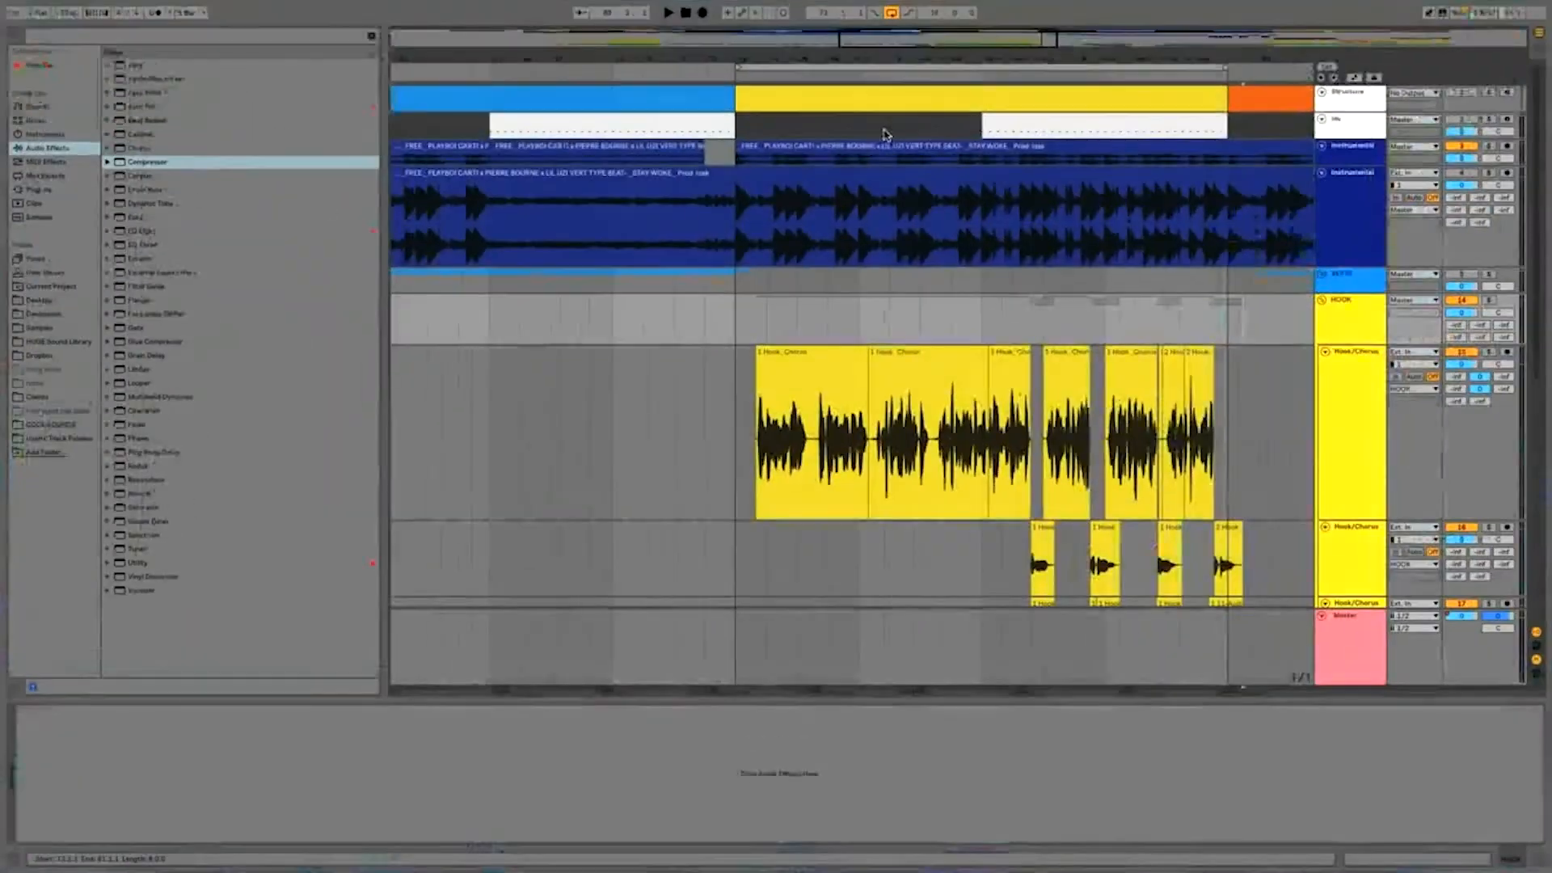
pyautogui.moveTo(873, 173); pyautogui.dragTo(319, 296)
pyautogui.press('super+Tab')
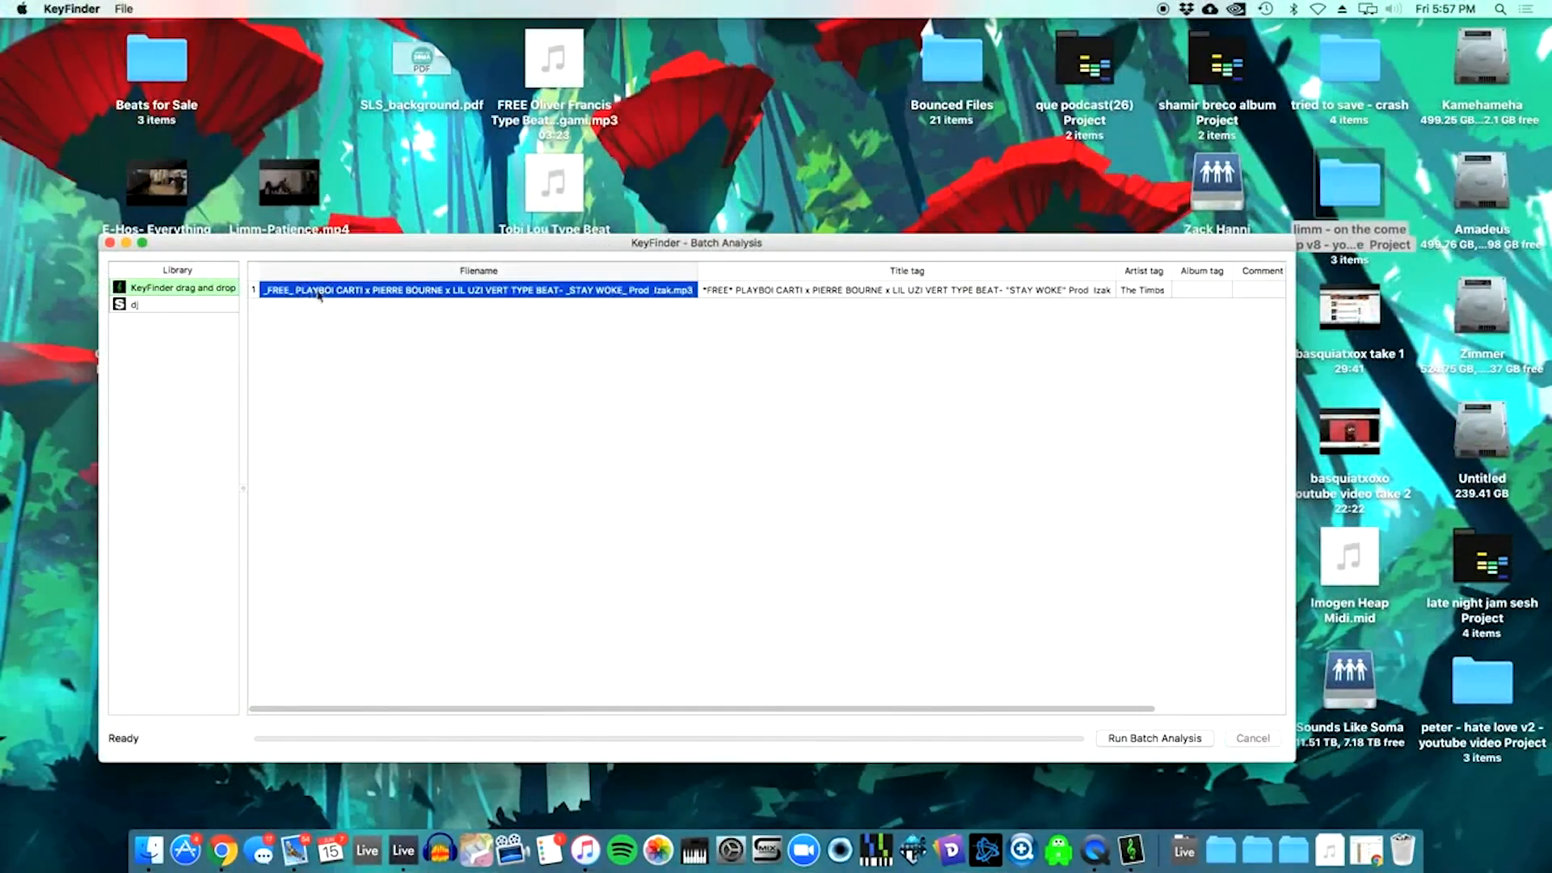
pyautogui.click(1129, 739)
pyautogui.hscroll(5, 1020, 429)
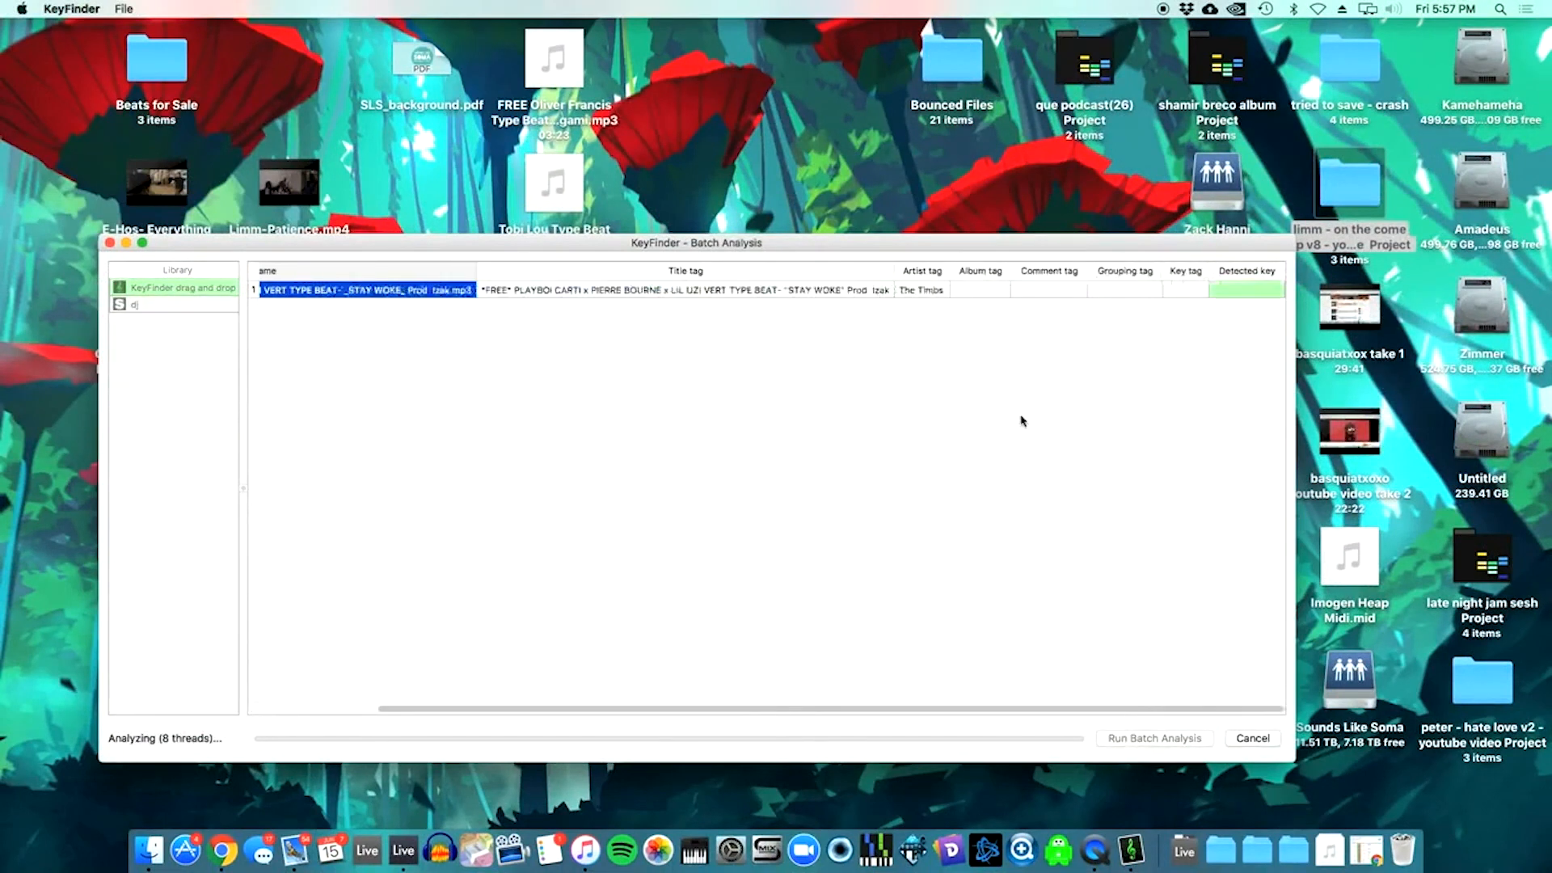
# Step: Show KeyFinder beside Ableton Live in split view to read the detected key, and return to the full-screen arrangement
pyautogui.hotkey('ctrl', 'Up')
pyautogui.moveTo(926, 512); pyautogui.dragTo(802, 78)
pyautogui.click(810, 81)
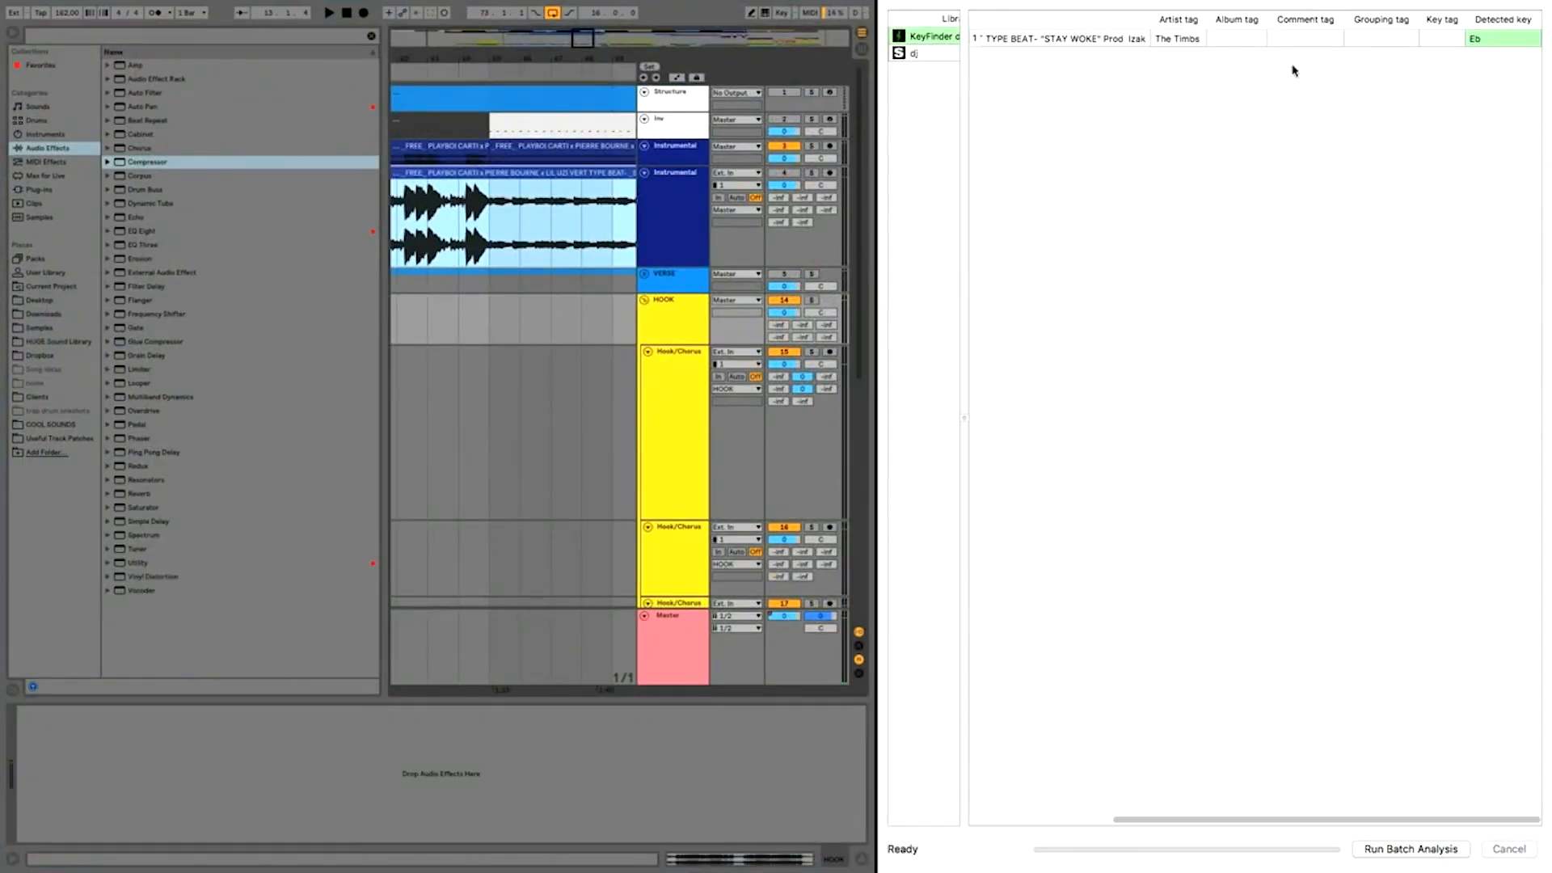
pyautogui.hotkey('ctrl', 'Up')
pyautogui.click(809, 59)
pyautogui.moveTo(949, 6)
pyautogui.click(922, 28)
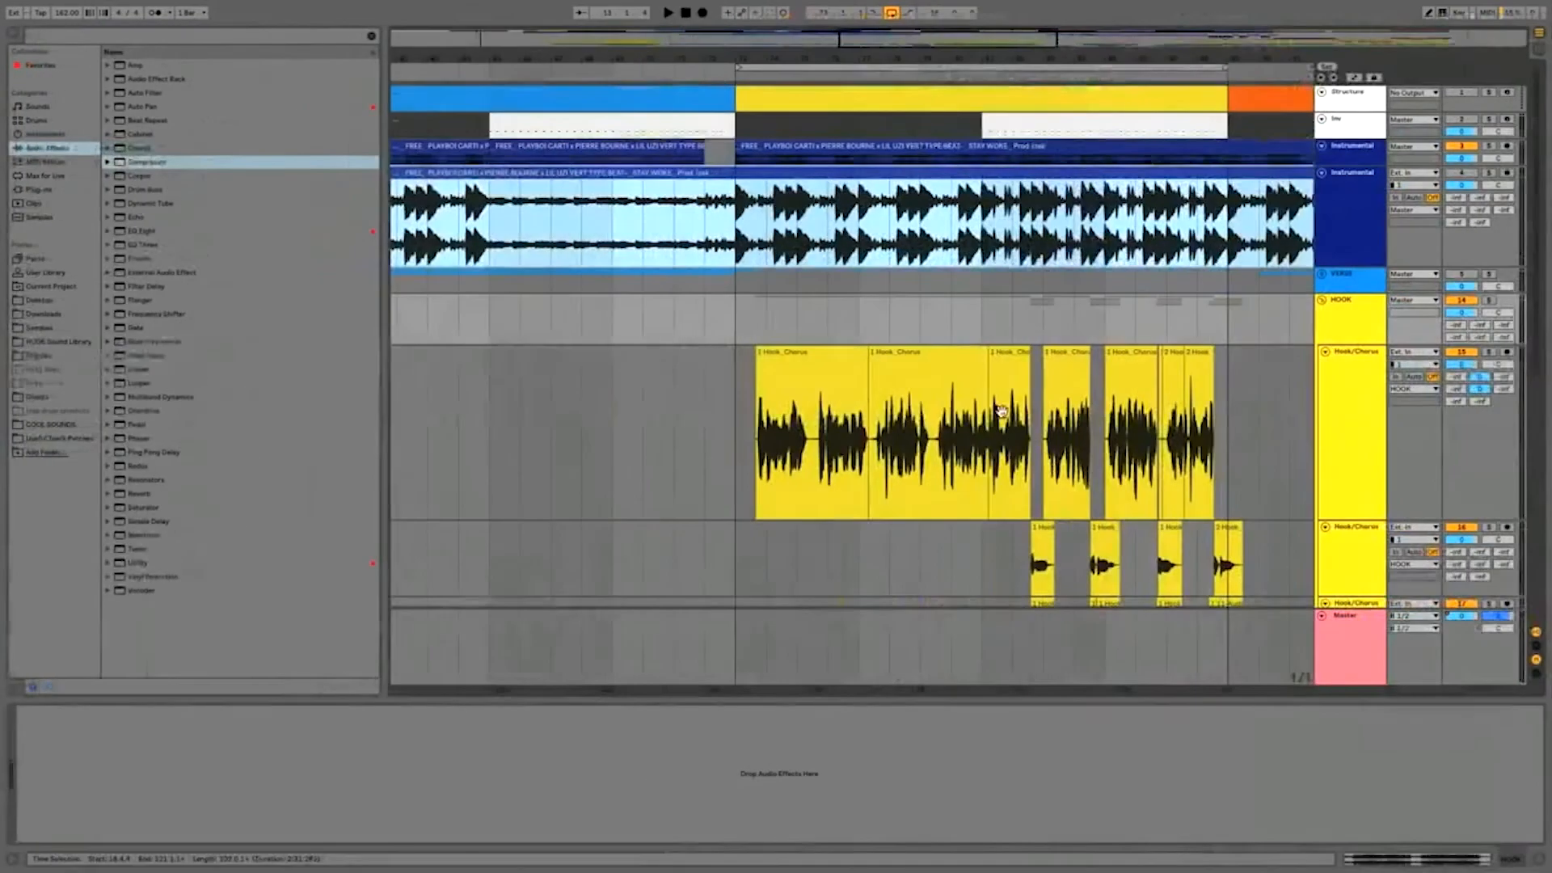
# Step: Load the Autotune 8.1 preset from Useful Track Patches at the start of the main Hook/Chorus vocal track's device chain
pyautogui.click(46, 342)
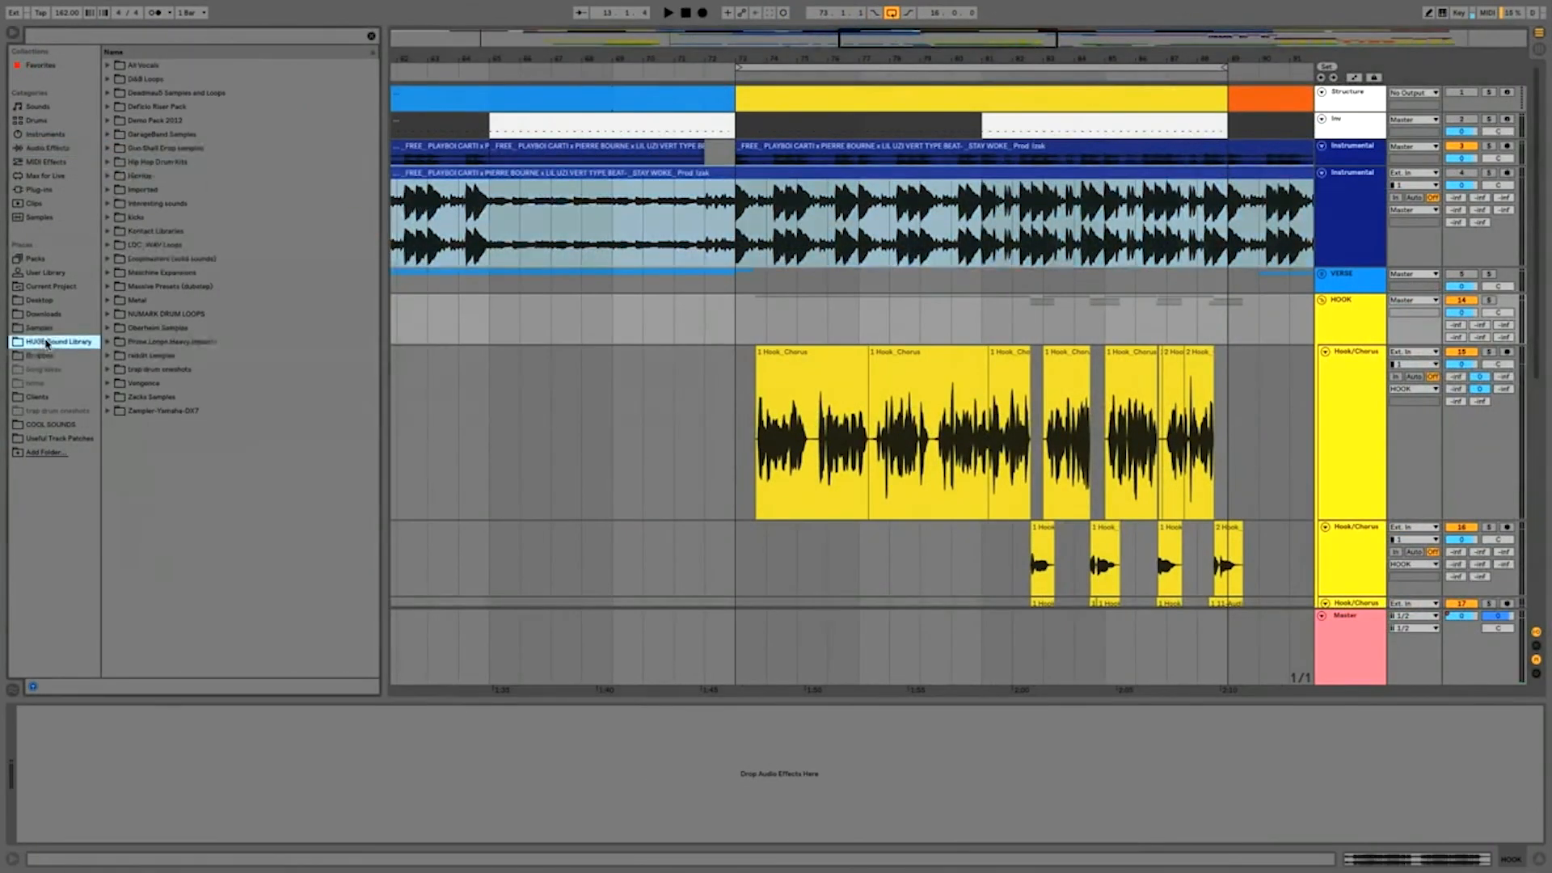
pyautogui.click(69, 438)
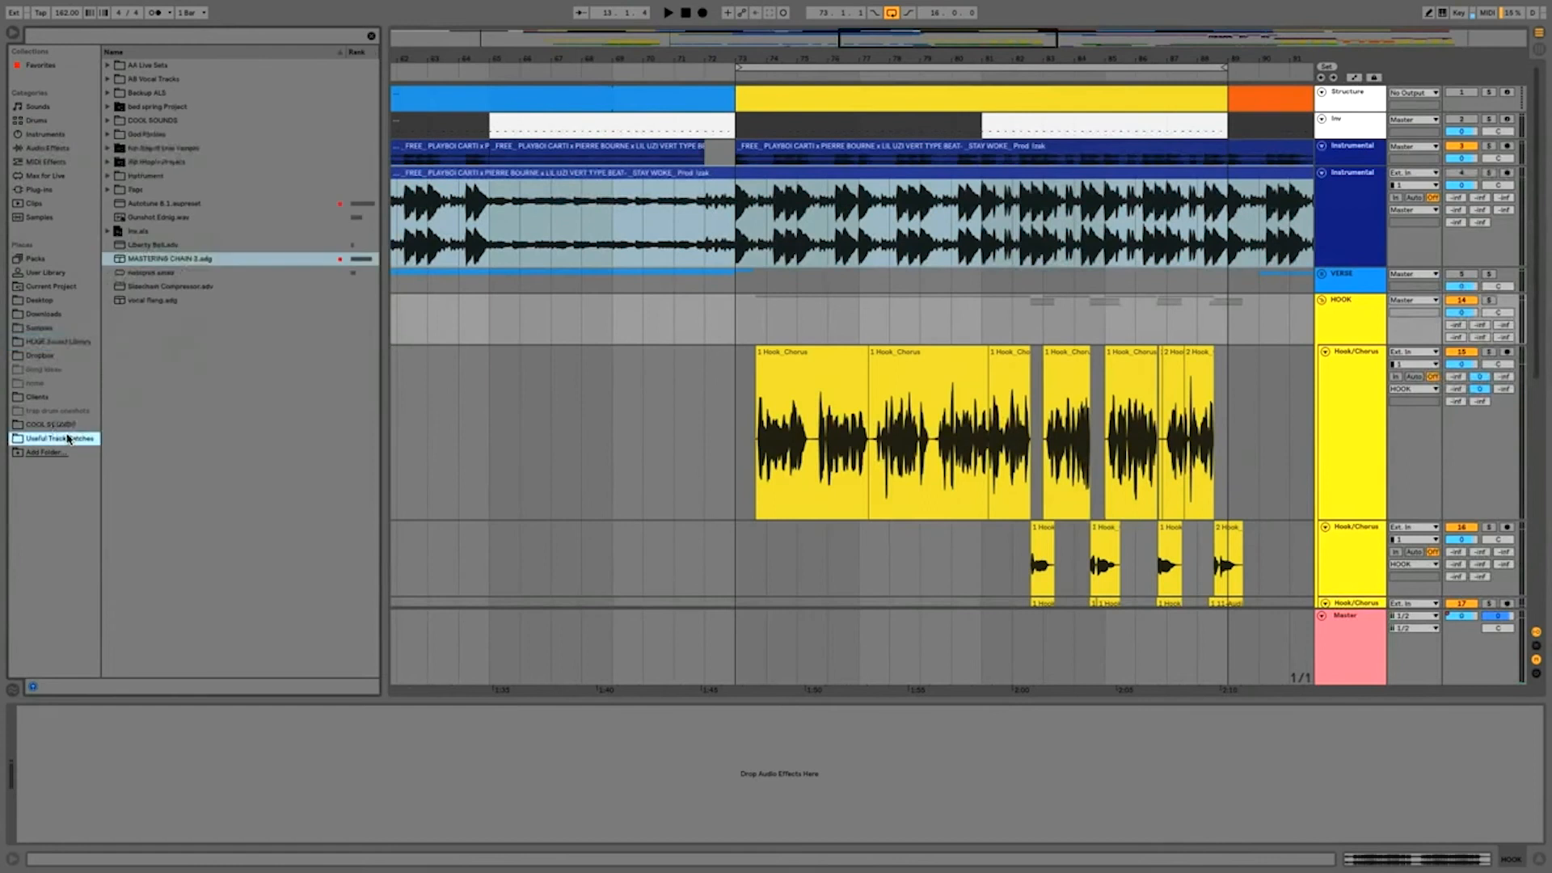
pyautogui.click(177, 205)
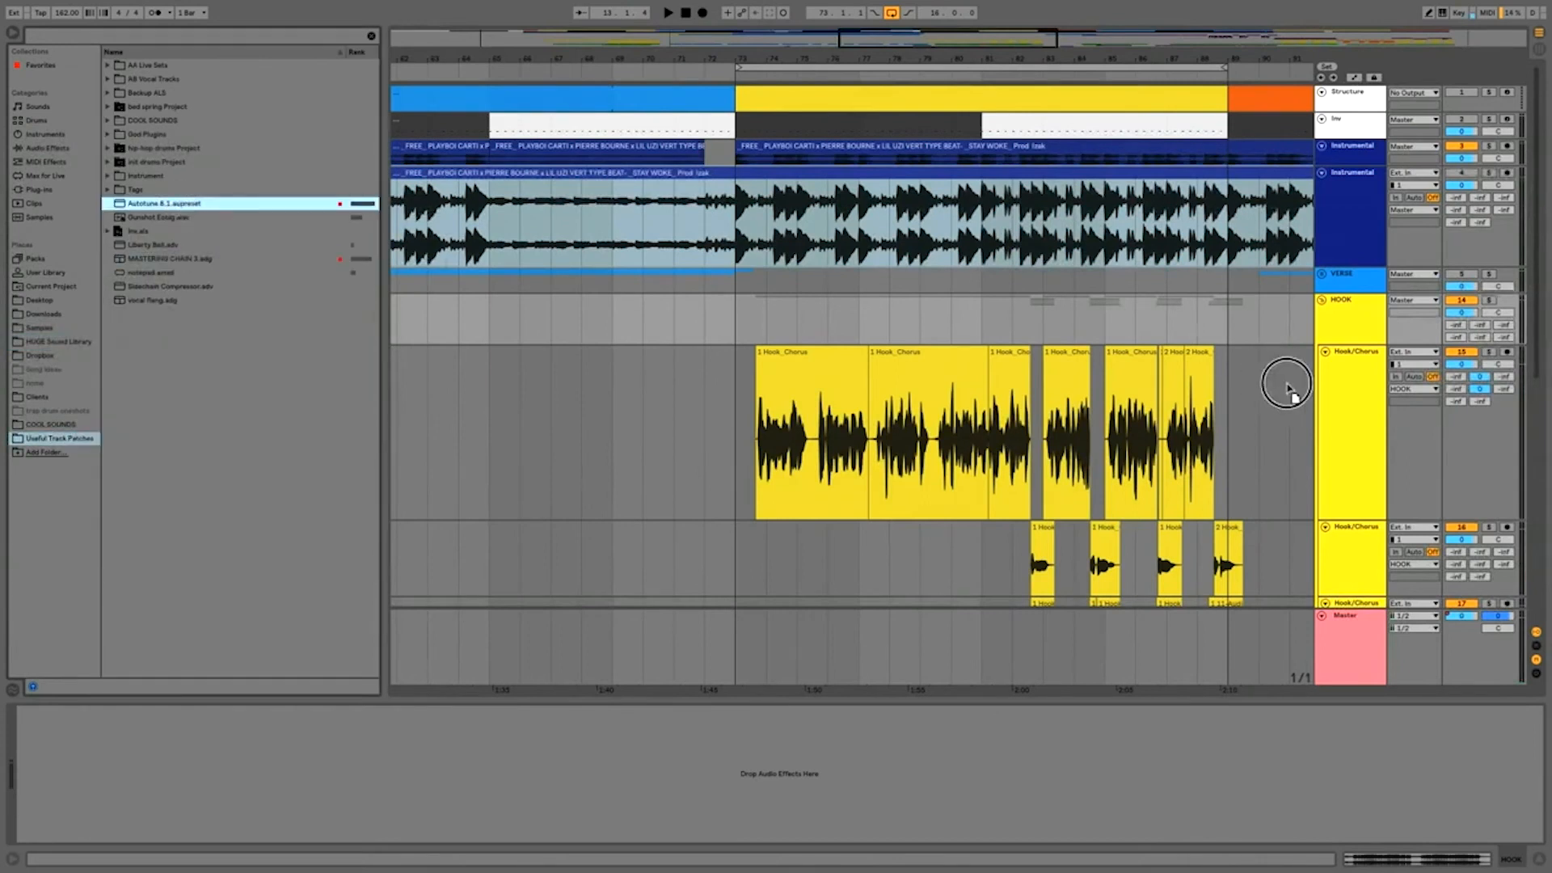
pyautogui.moveTo(1334, 371); pyautogui.dragTo(36, 777)
# Step: Set Auto-Tune's scale to Major and its key to Eb
pyautogui.click(447, 215)
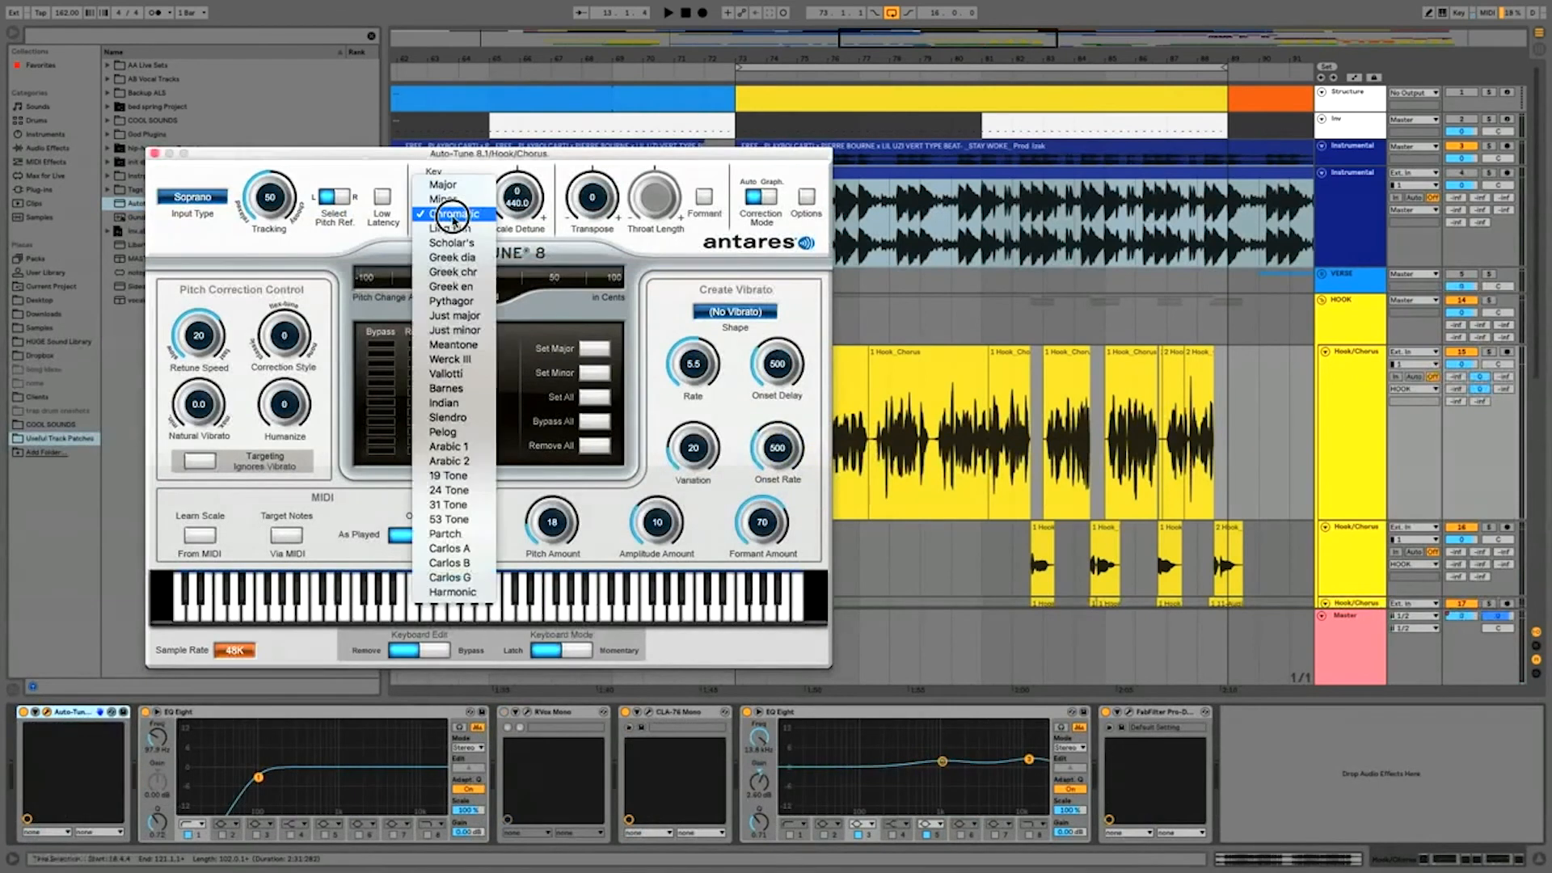
pyautogui.click(443, 185)
pyautogui.click(434, 189)
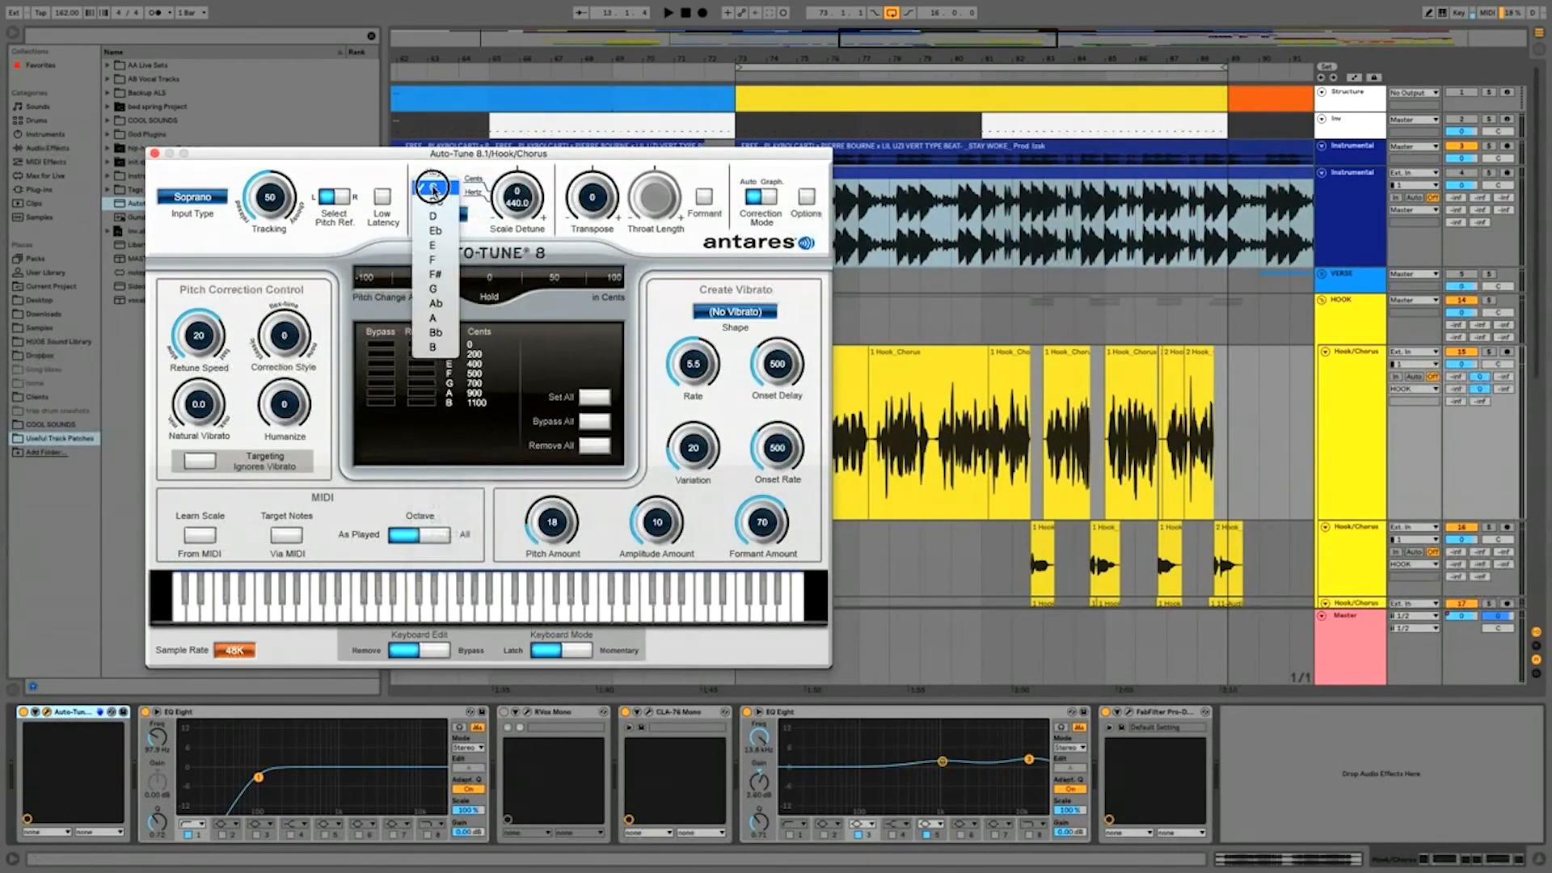
pyautogui.click(435, 230)
# Step: Close the Auto-Tune window, solo the main Hook/Chorus track and play it from bar 73
pyautogui.press('space')
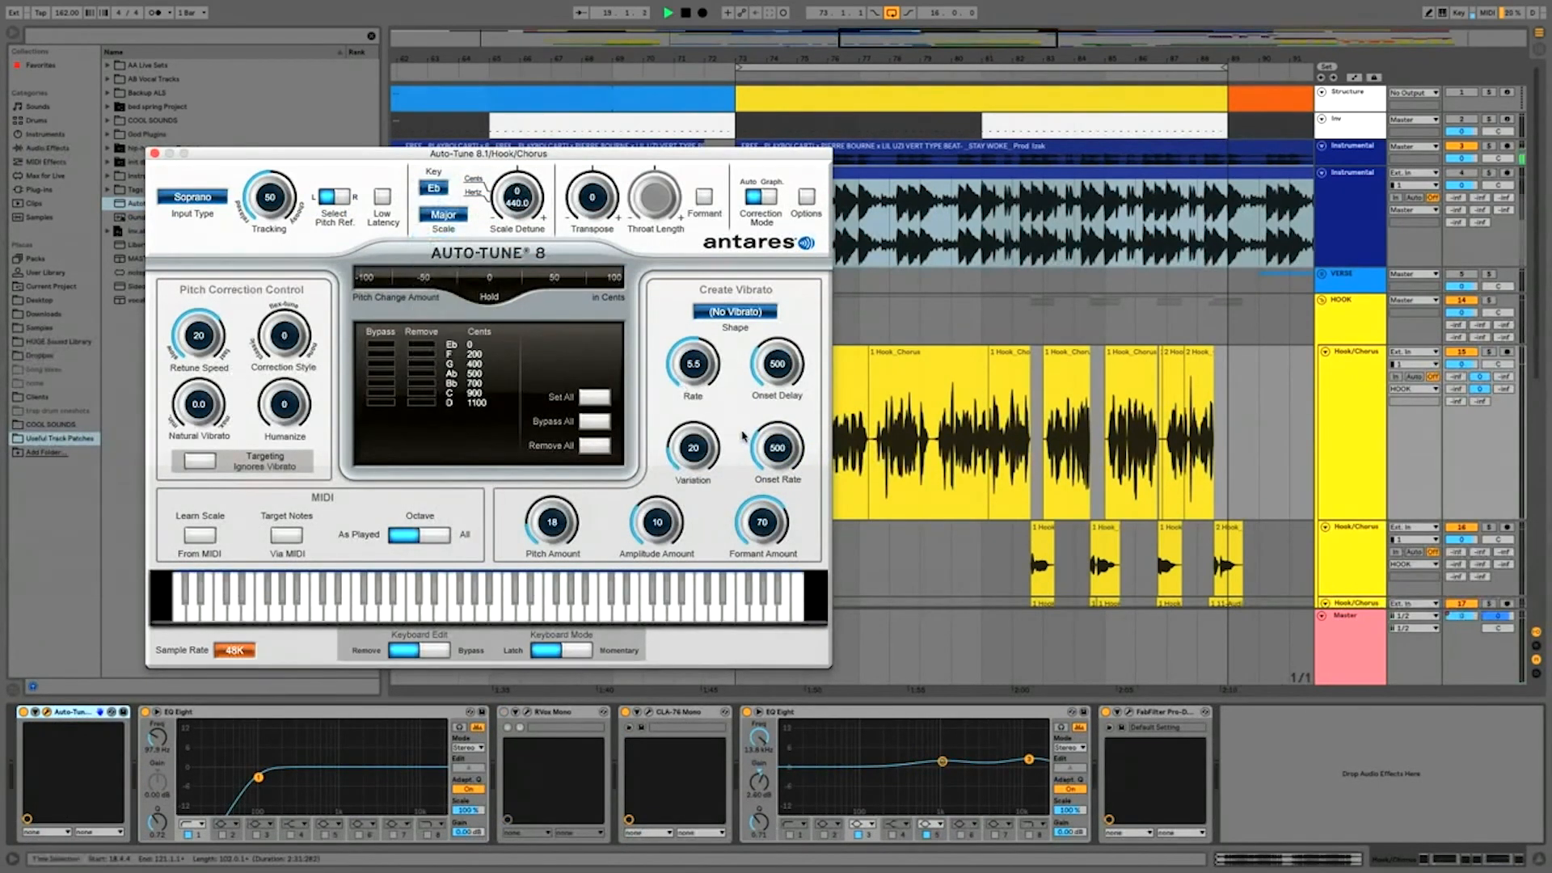
pyautogui.click(155, 153)
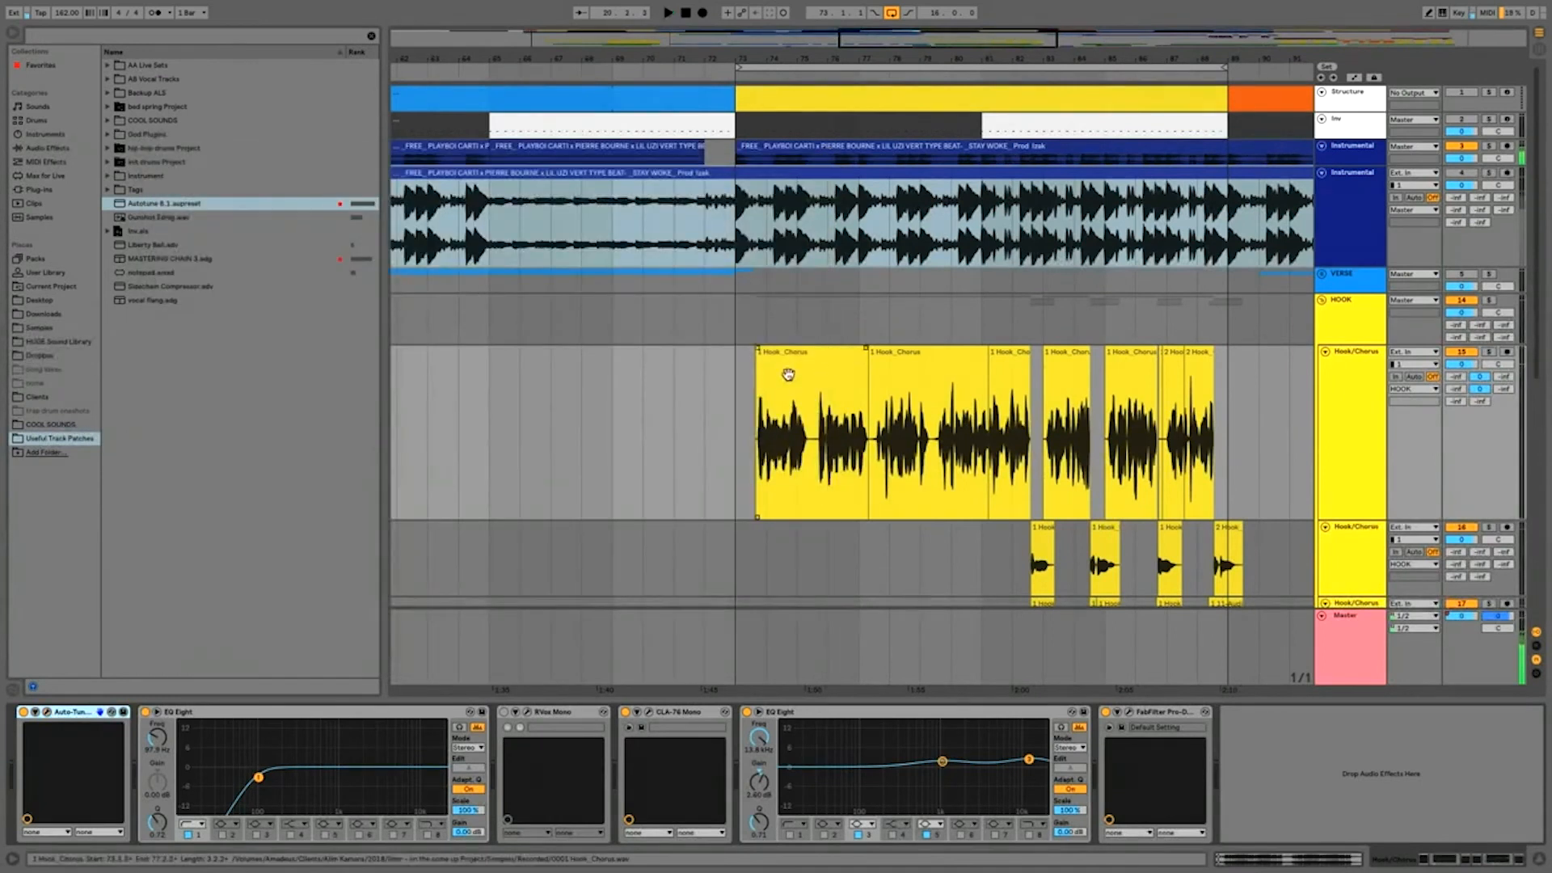
pyautogui.click(732, 380)
pyautogui.click(1488, 352)
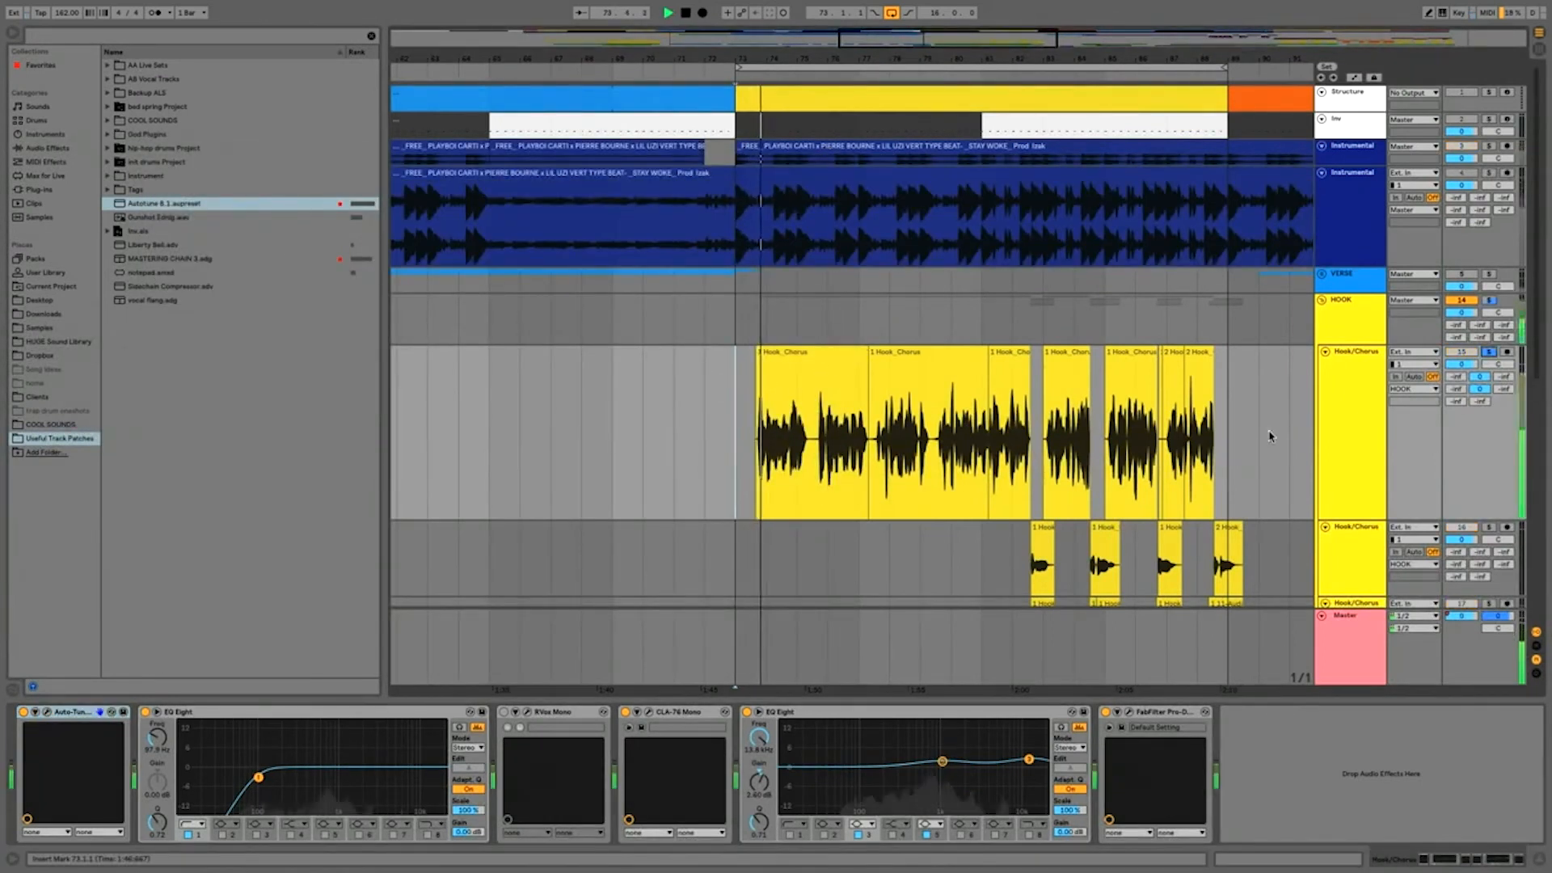
# Step: Set Auto-Tune's Retune Speed to 19 while the soloed hook plays, and close the plug-in window
pyautogui.click(46, 711)
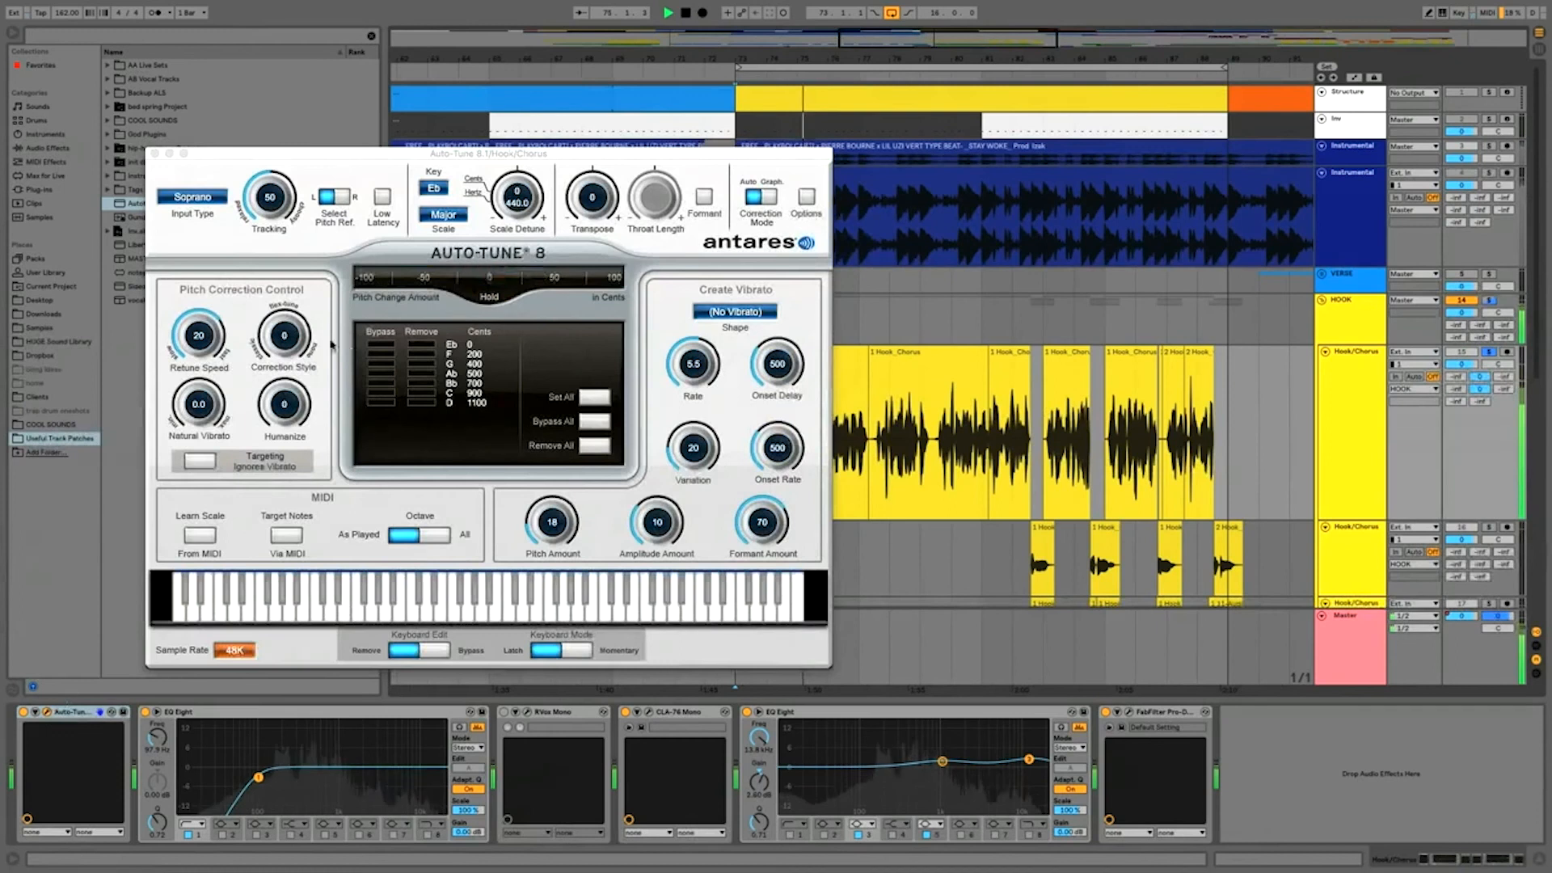
pyautogui.moveTo(196, 313); pyautogui.dragTo(197, 332)
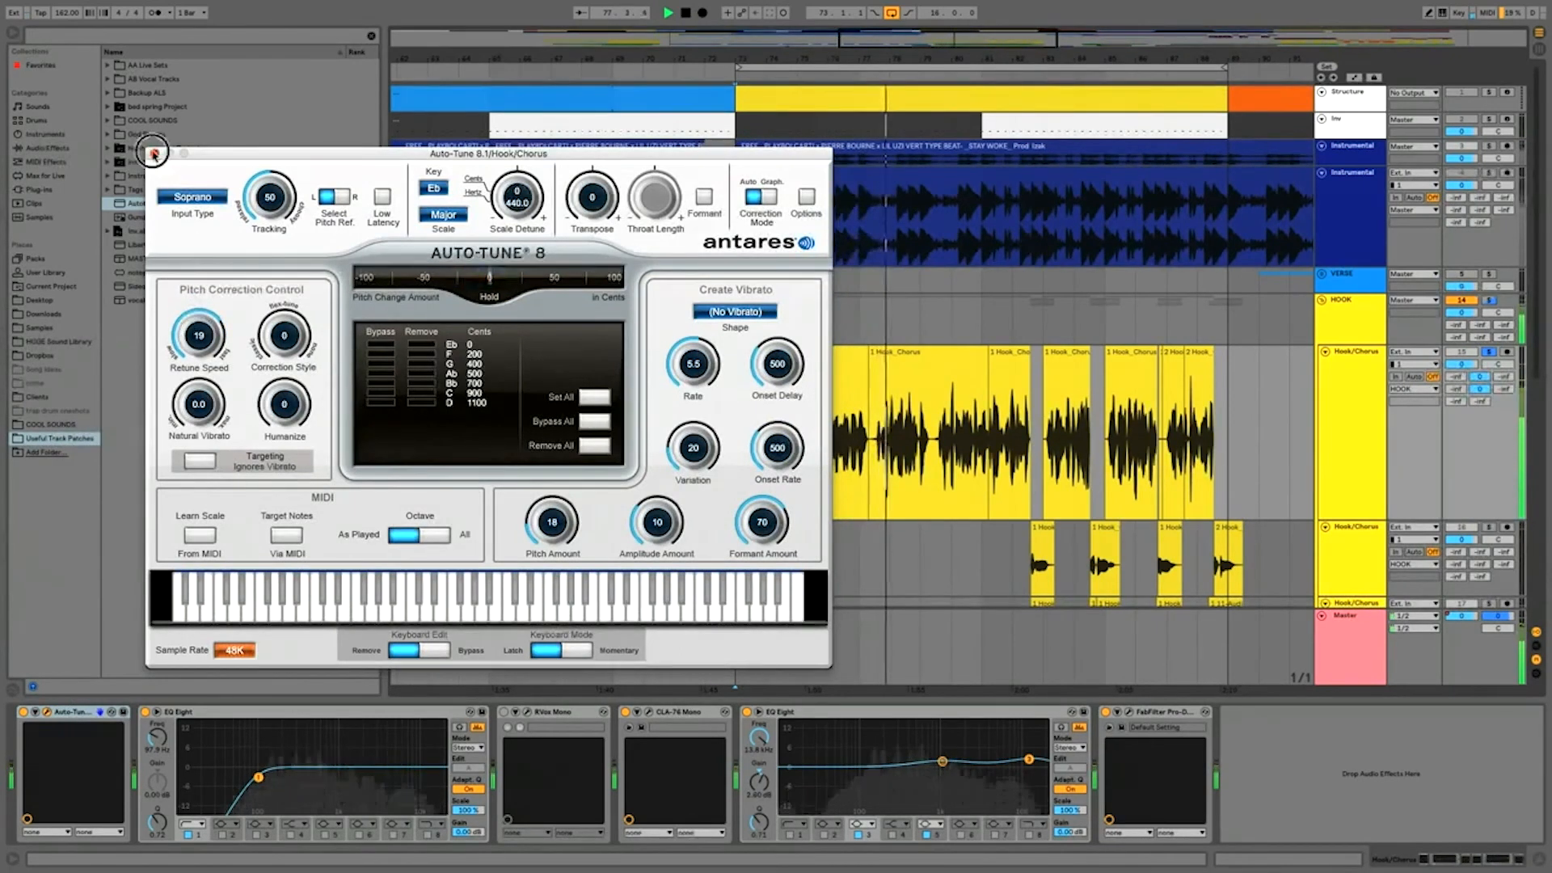
pyautogui.click(155, 153)
# Step: Shift the second EQ Eight's midrange boost slightly higher in frequency and show the Session View mixer
pyautogui.moveTo(944, 762); pyautogui.dragTo(958, 762)
pyautogui.press('Tab')
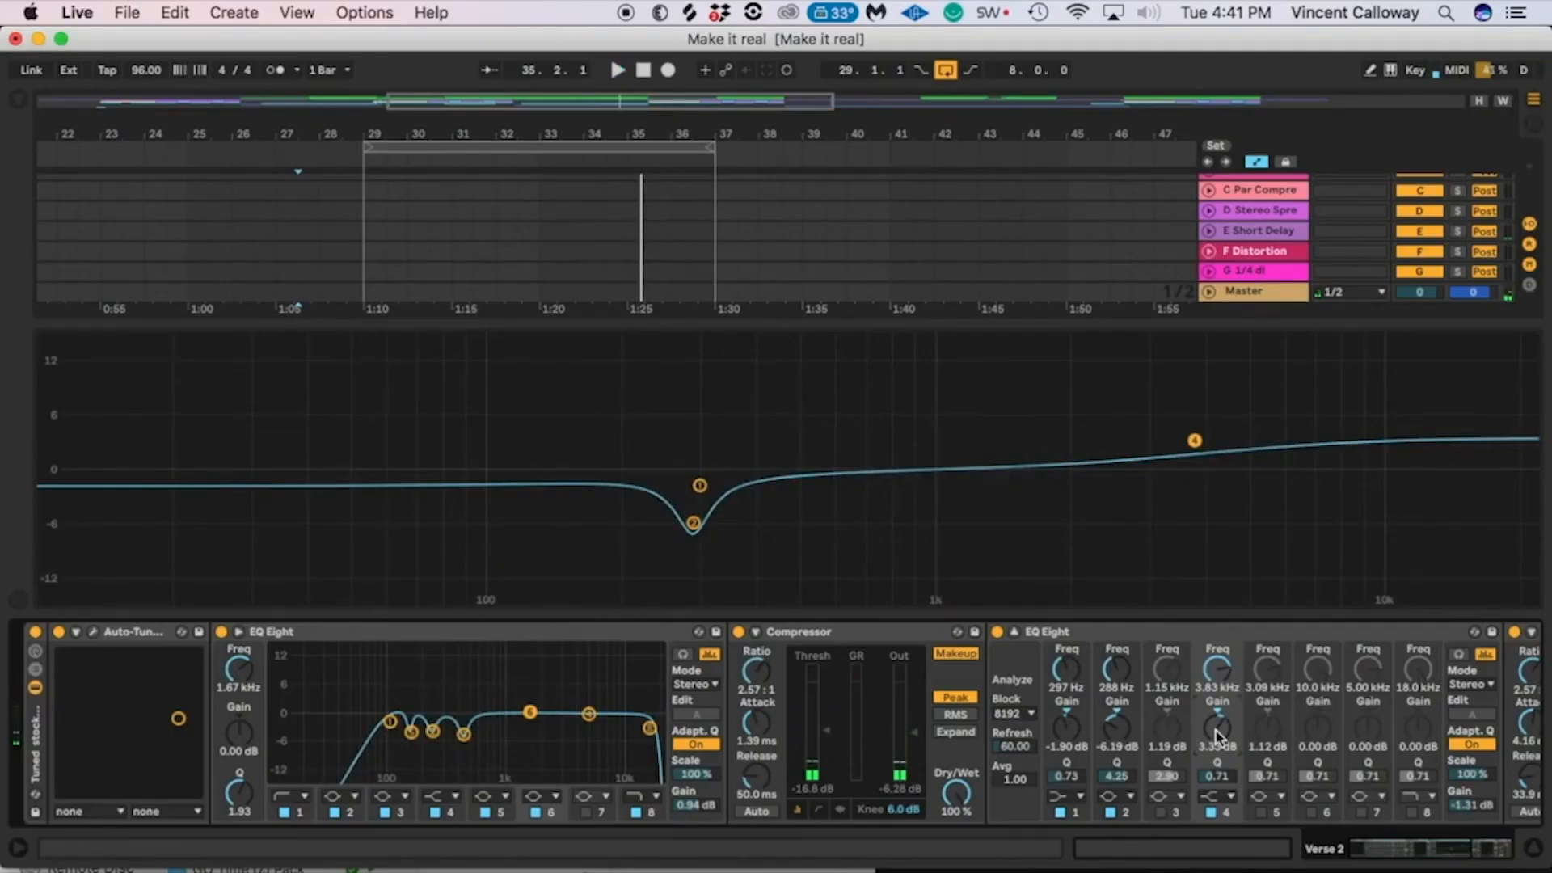
# Step: Examine the Verse 2 vocal chain through its Compressor, EQ Eight and Limiter, and return to the chain's start
pyautogui.moveTo(1371, 848); pyautogui.dragTo(1466, 847)
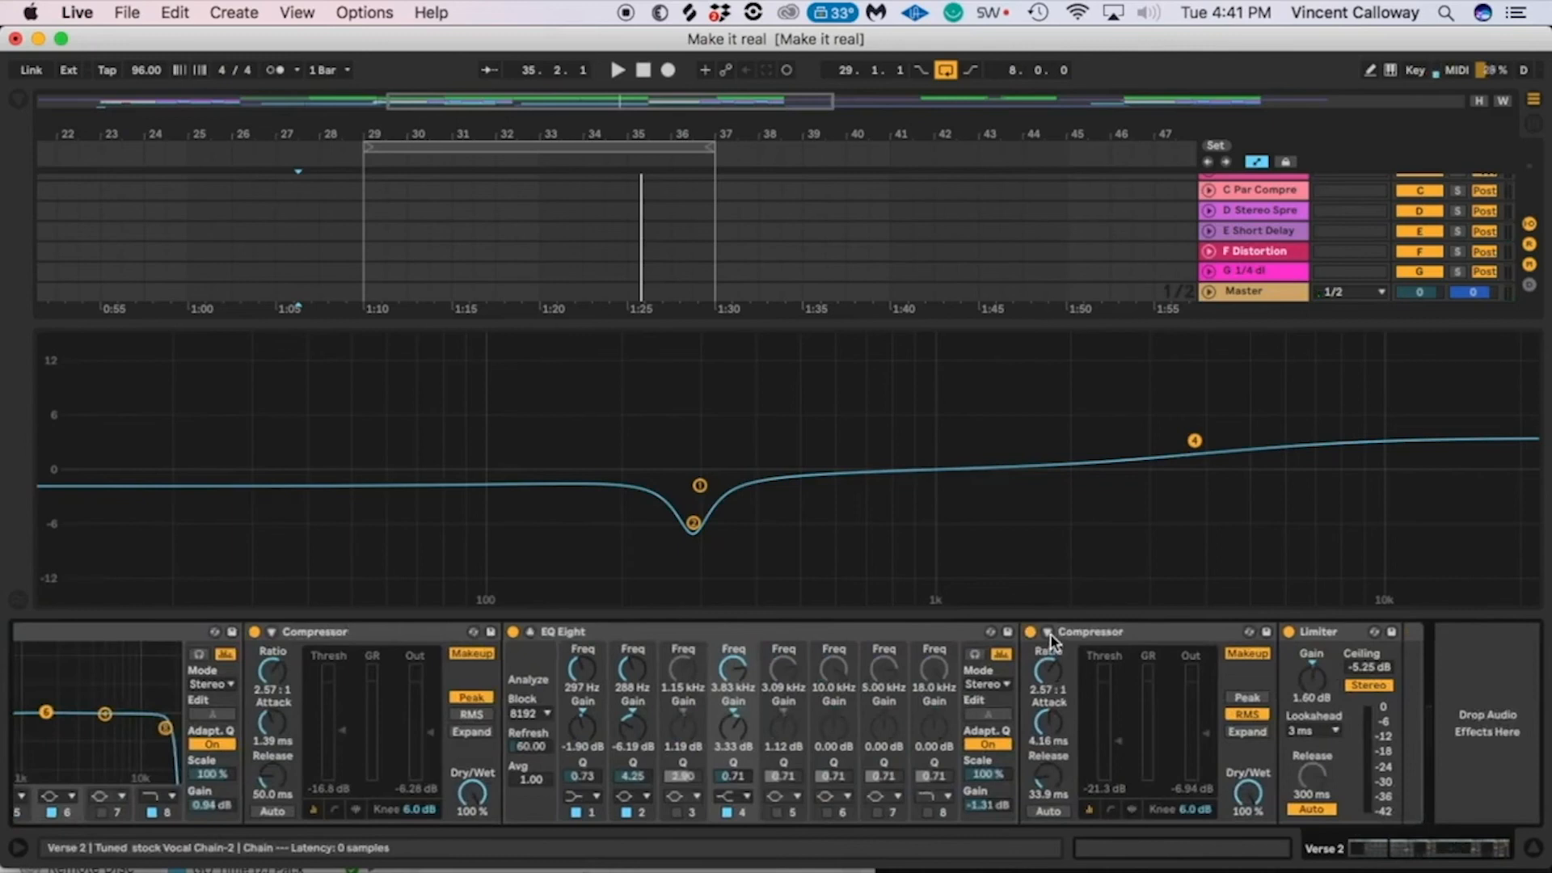
pyautogui.click(1311, 637)
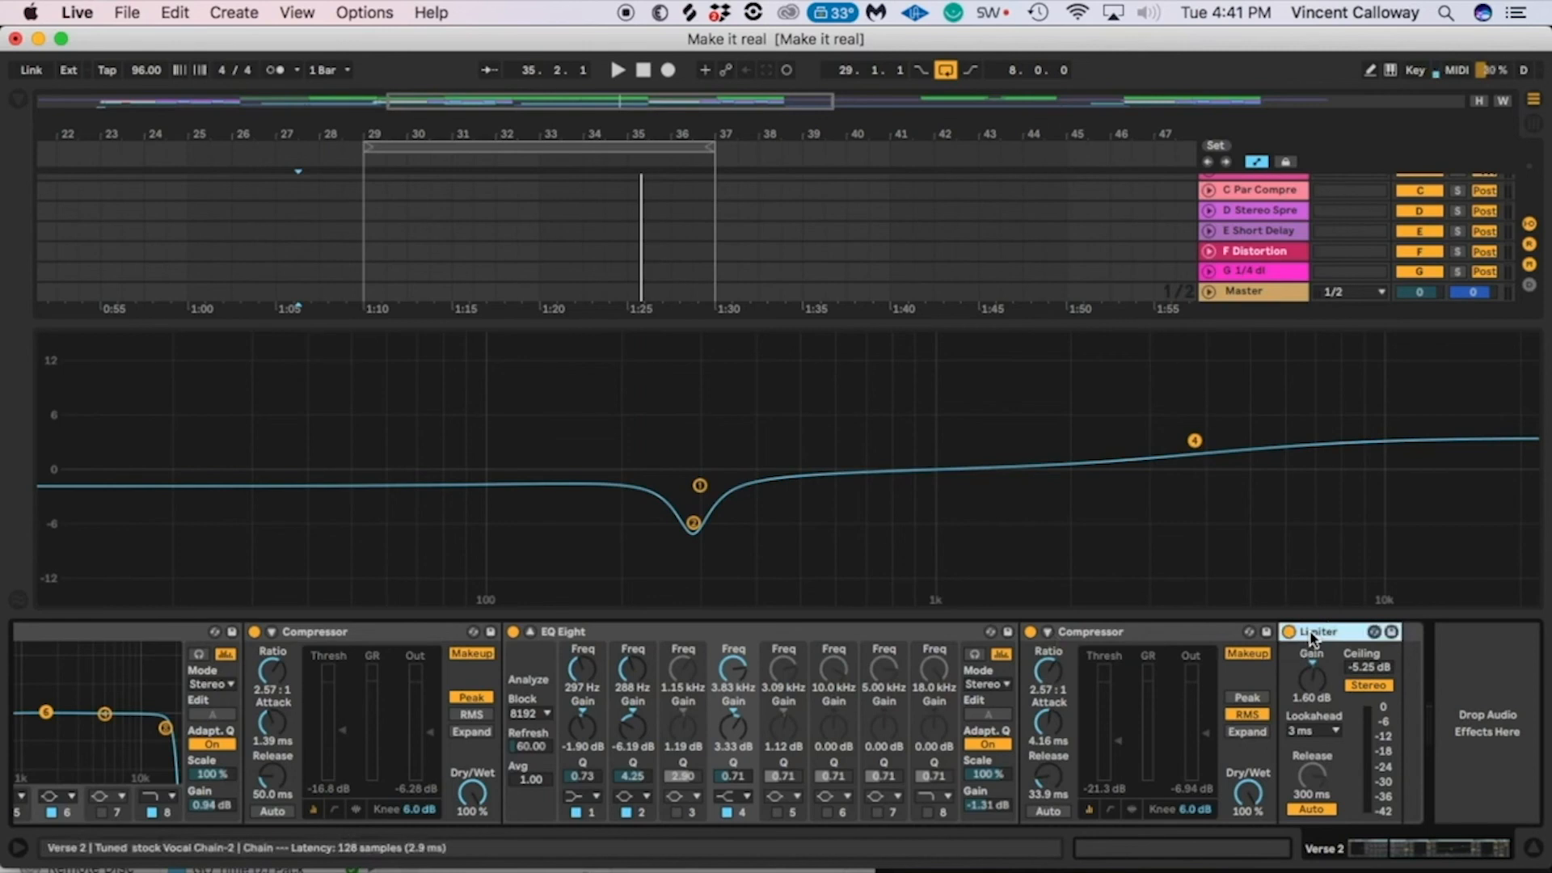
pyautogui.moveTo(1397, 845); pyautogui.dragTo(1193, 831)
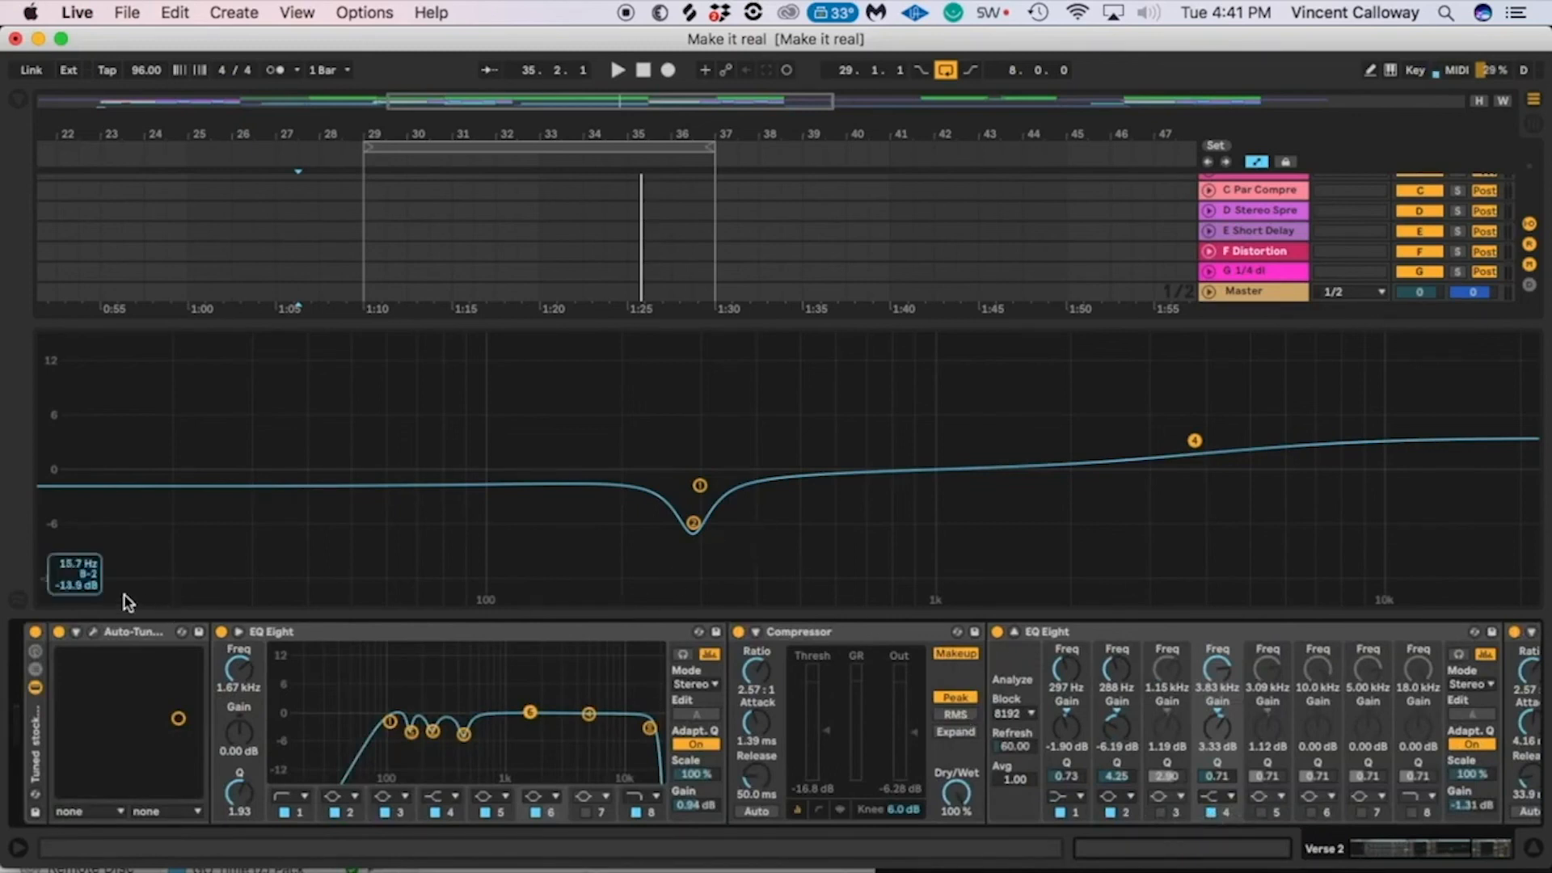
# Step: Compare the Verse 2 vocal with the whole Tuned stock Vocal Chain rack repeatedly bypassed and enabled during playback
pyautogui.click(36, 635)
pyautogui.press('space')
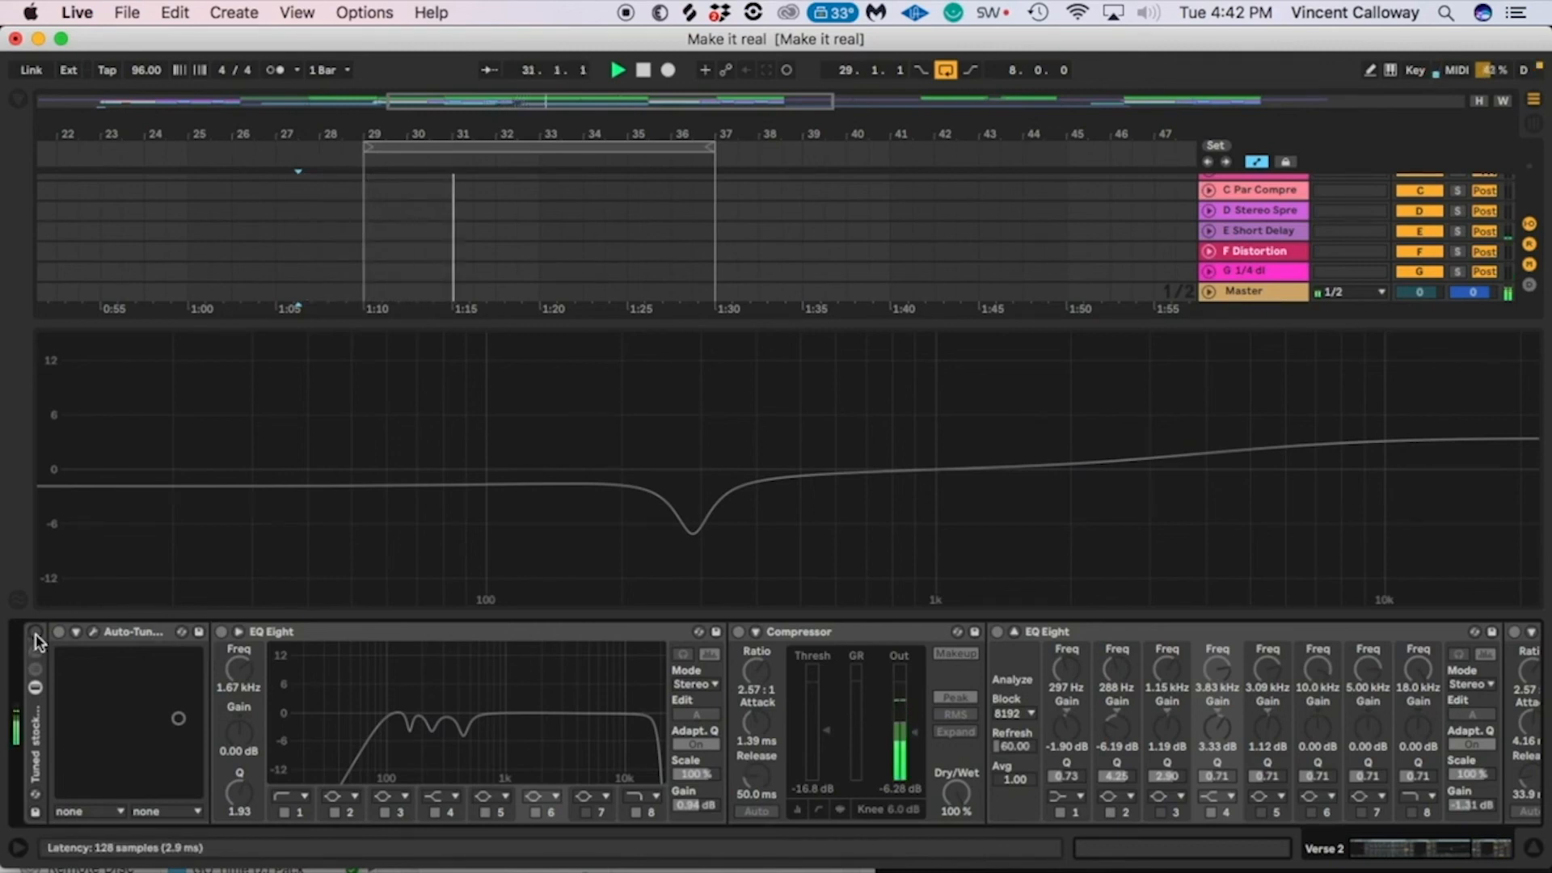
pyautogui.click(35, 635)
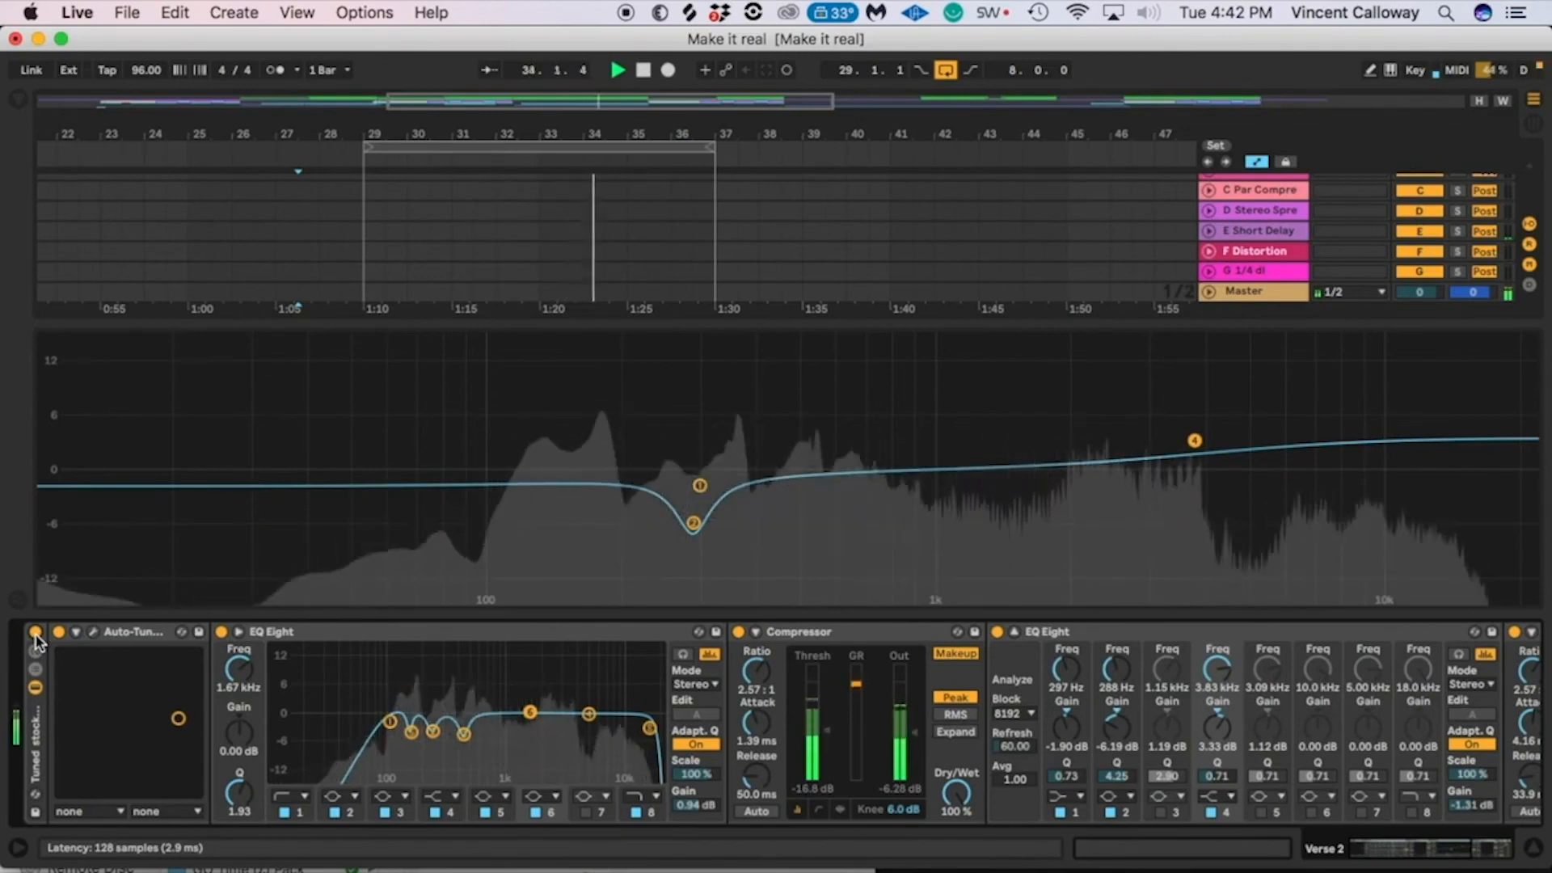
pyautogui.click(35, 636)
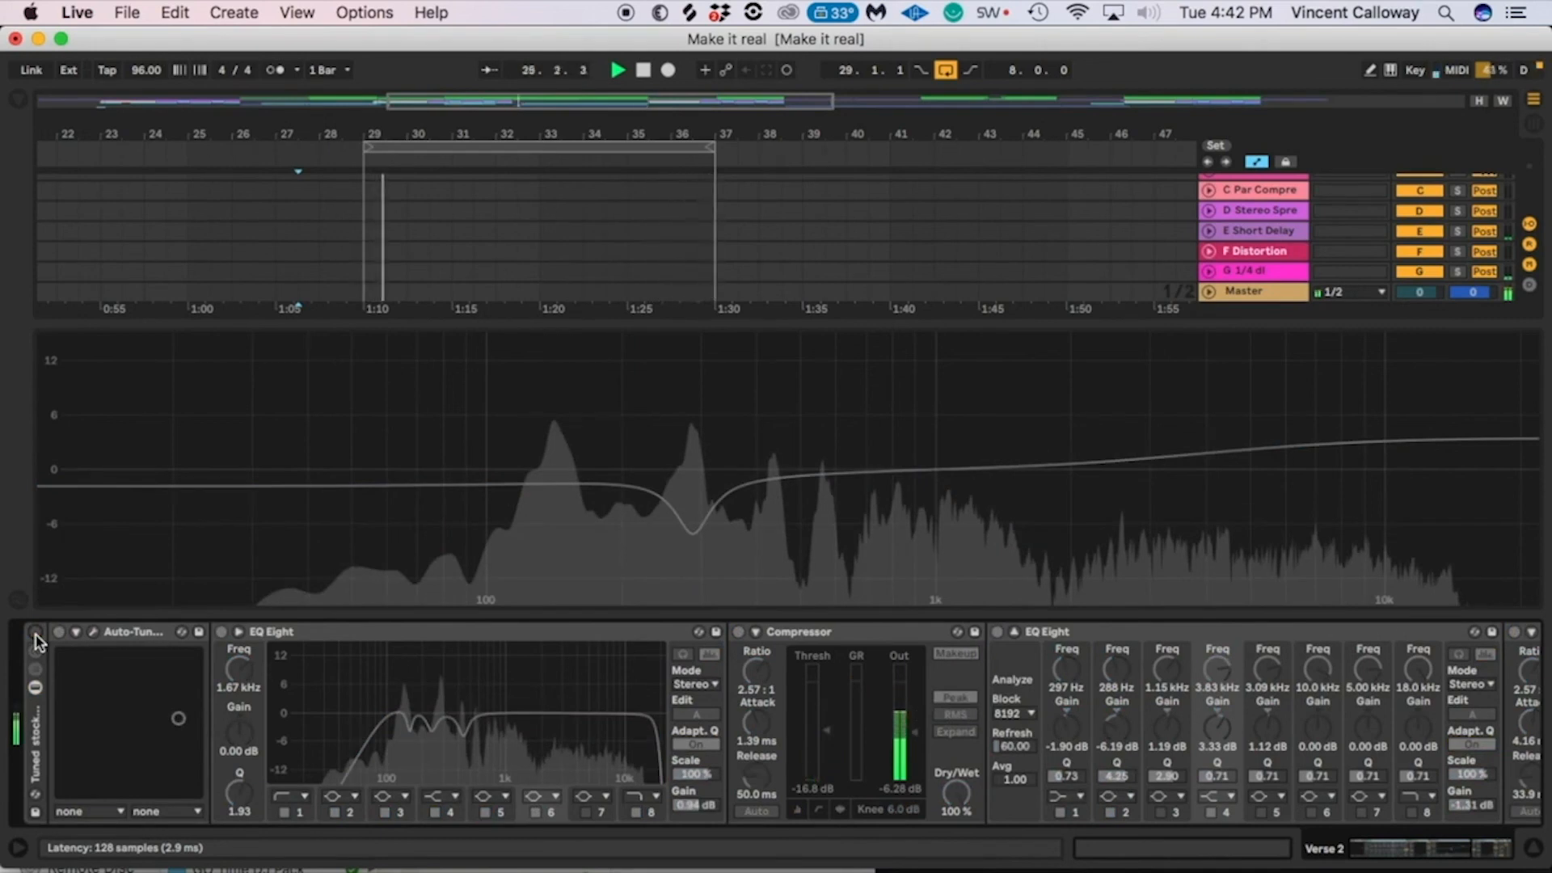
pyautogui.click(35, 637)
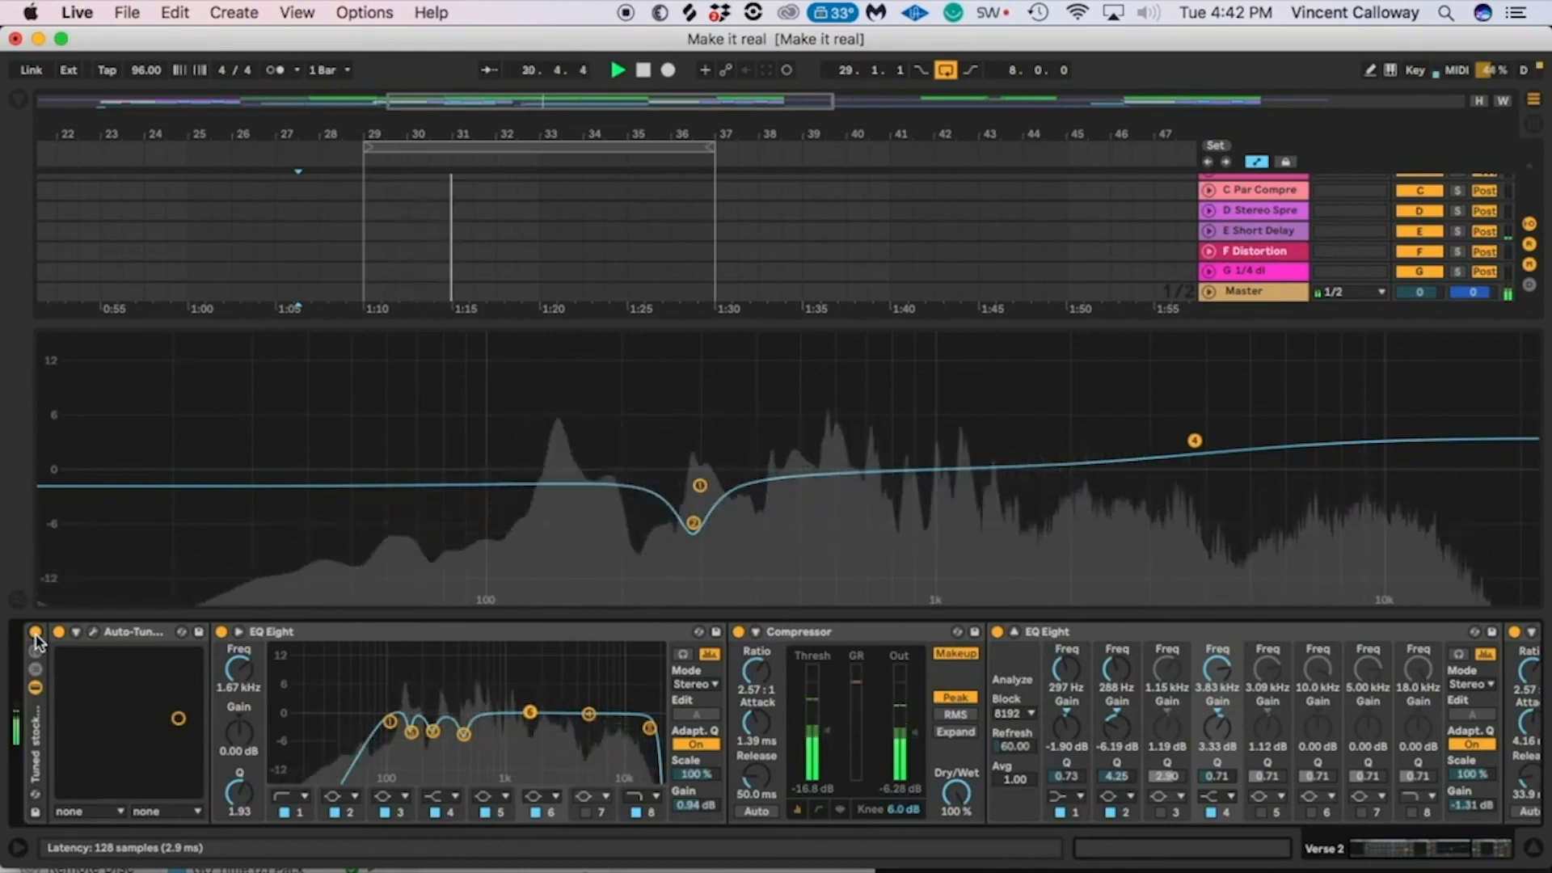
pyautogui.click(35, 633)
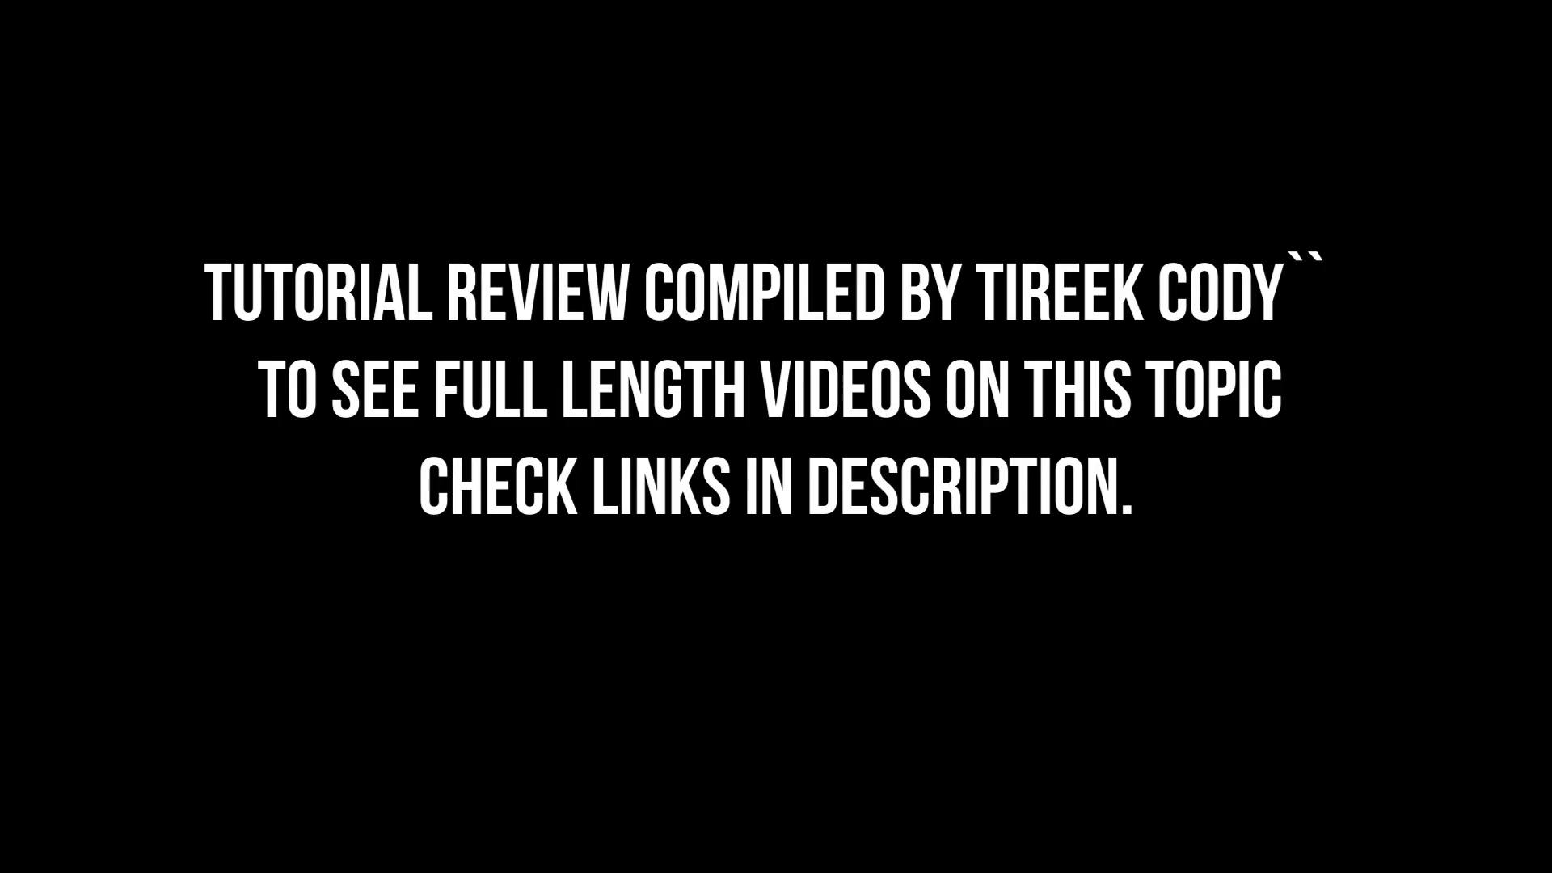